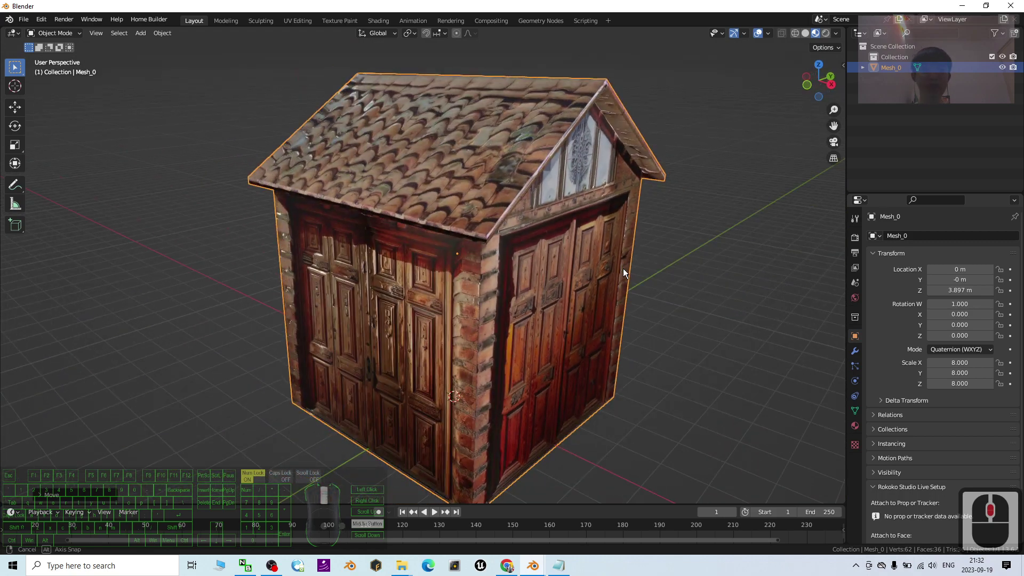
Examine the textured house model from several angles and compare it with the house texturing project in Meshy
{"action": "middle_click_drag", "start_coordinate": [471, 328], "coordinate": [603, 357]}
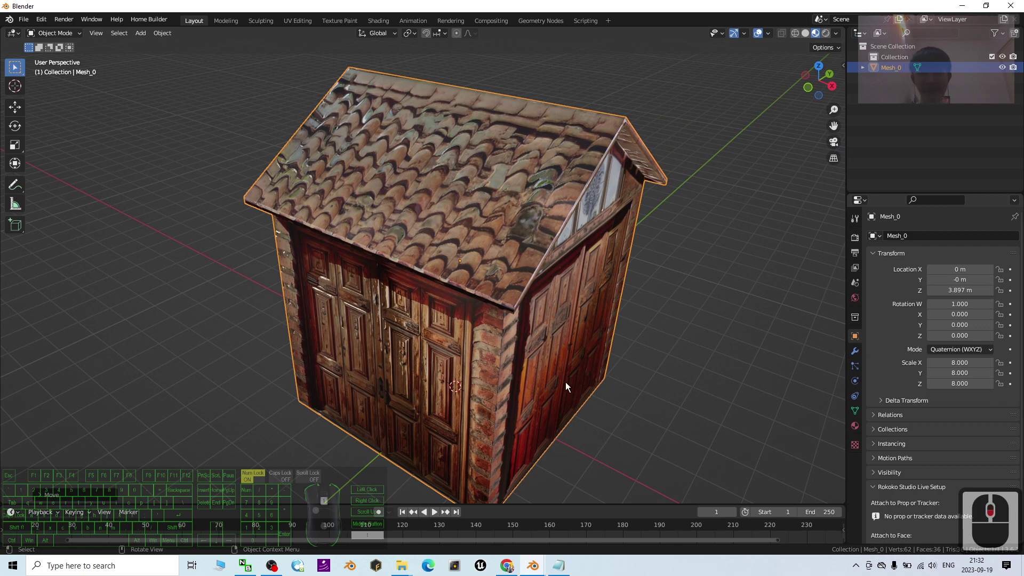
{"action": "middle_click_drag", "start_coordinate": [565, 382], "coordinate": [539, 345]}
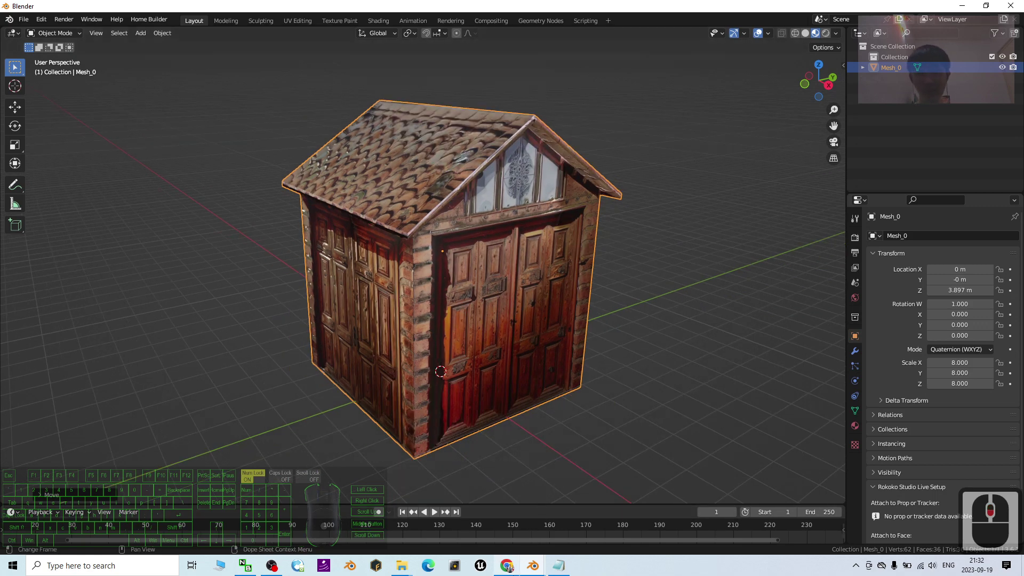
{"action": "left_click", "coordinate": [533, 565]}
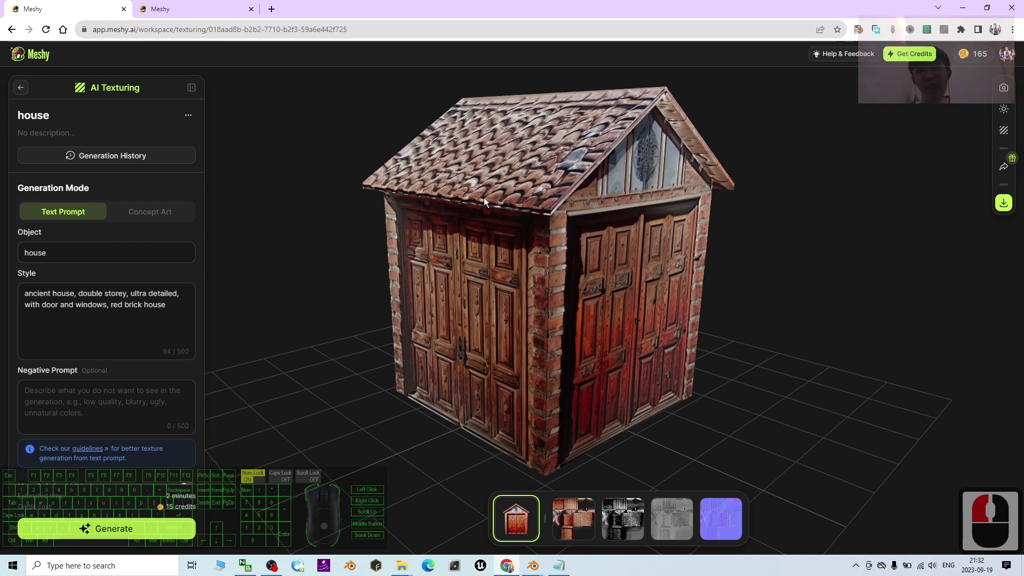
{"action": "left_click", "coordinate": [957, 9]}
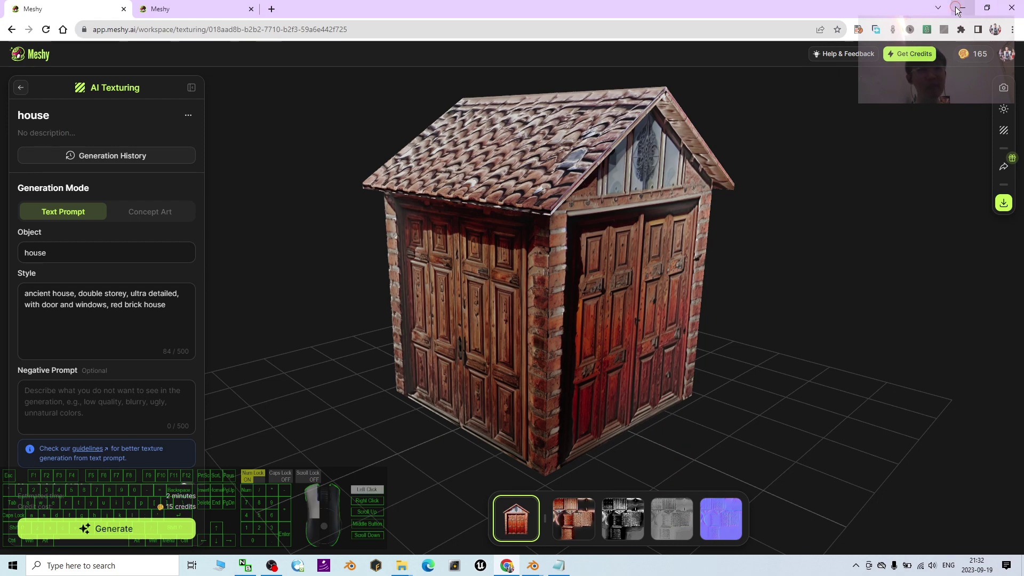
{"action": "left_click", "coordinate": [407, 337]}
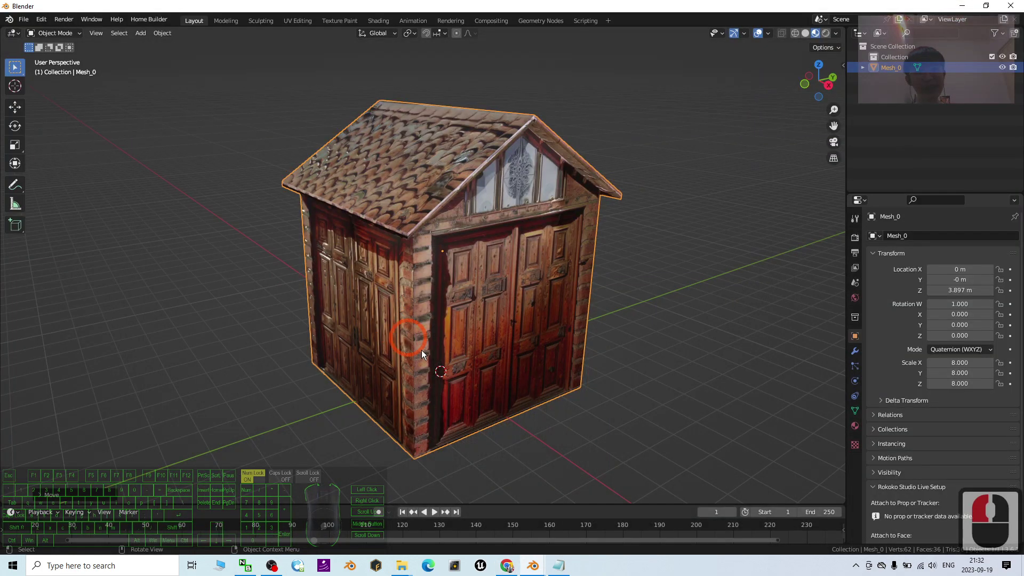
Close the textured house scene without saving and switch to the window with house01.blend
{"action": "left_click", "coordinate": [1016, 8]}
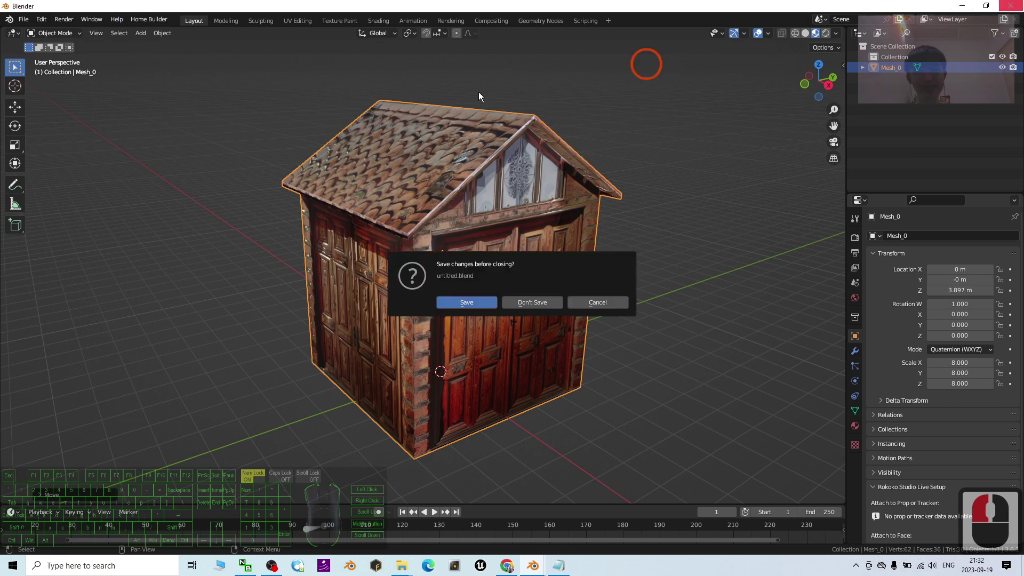
{"action": "left_click", "coordinate": [538, 306]}
{"action": "mouse_move", "coordinate": [537, 572]}
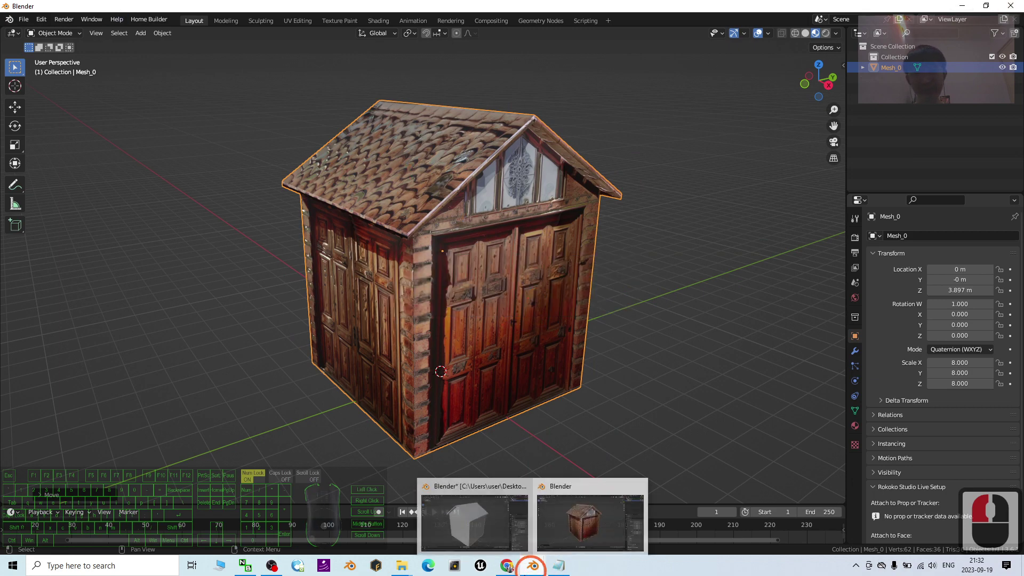
{"action": "left_click", "coordinate": [480, 531]}
Start a new default scene, discarding the unsaved changes to house01.blend
{"action": "left_click", "coordinate": [24, 20]}
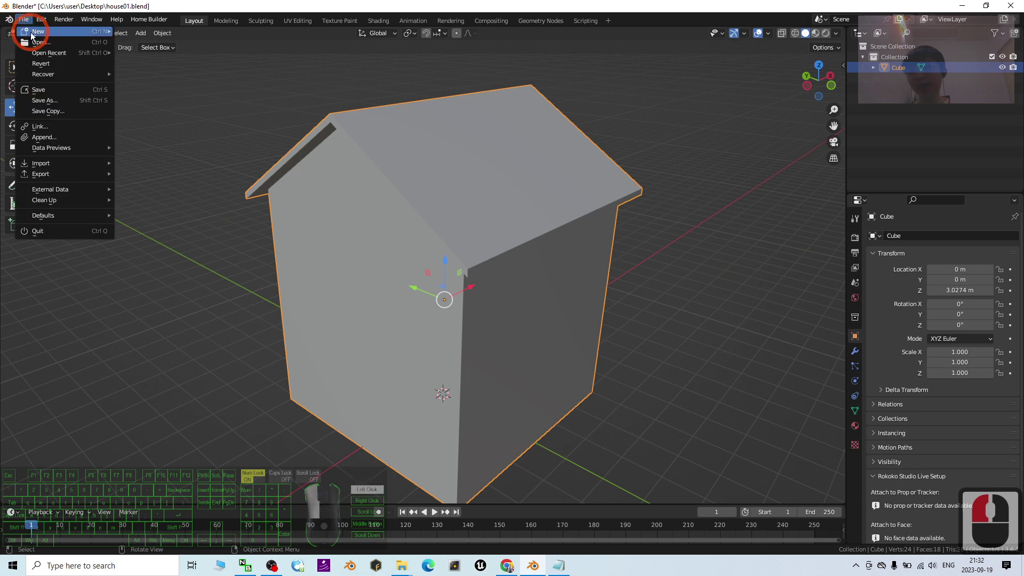
{"action": "left_click", "coordinate": [33, 30]}
{"action": "left_click", "coordinate": [133, 30]}
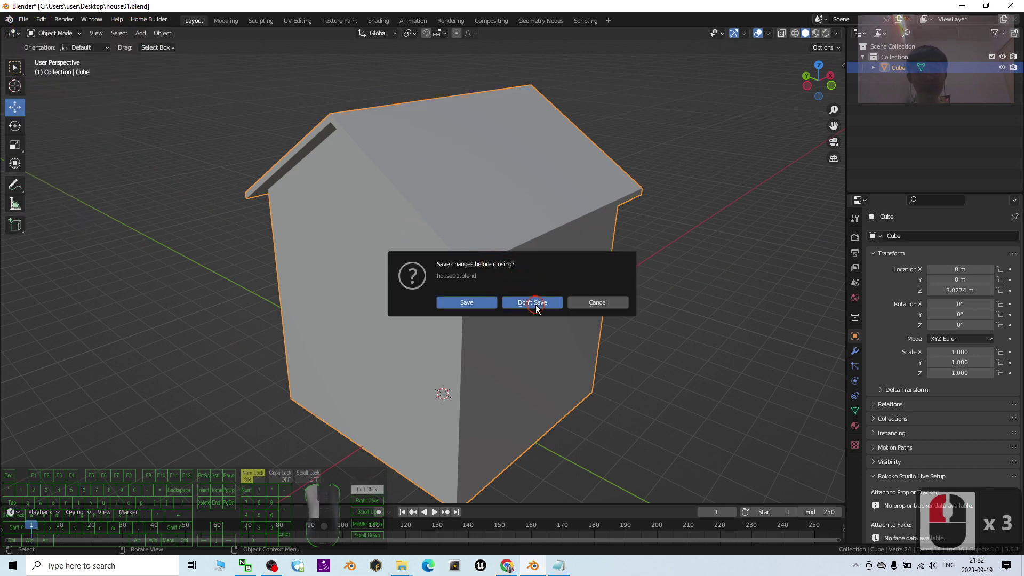
{"action": "left_click", "coordinate": [554, 303]}
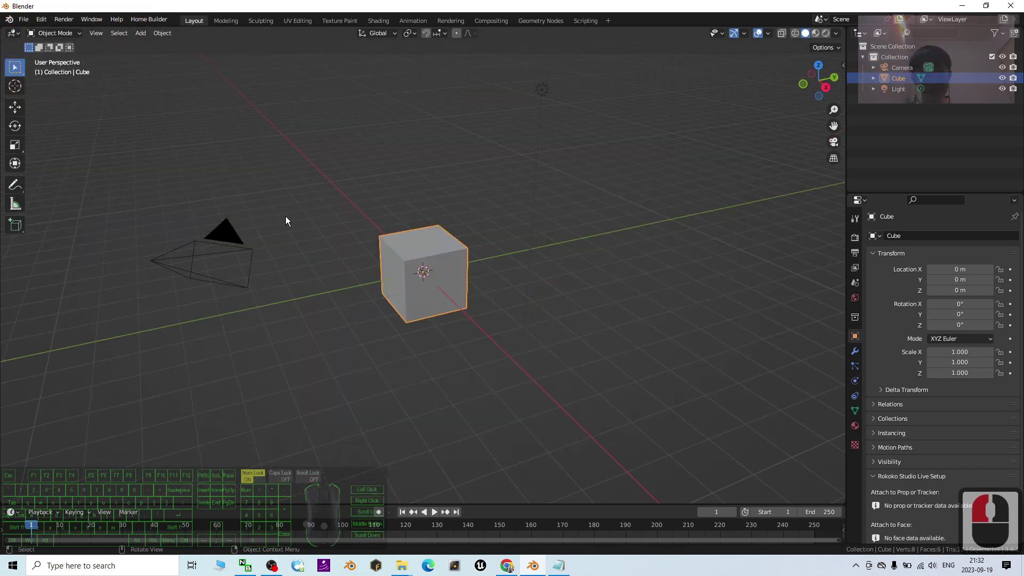
Delete all default objects from the scene: the camera, the cube and the light
{"action": "left_click", "coordinate": [318, 393]}
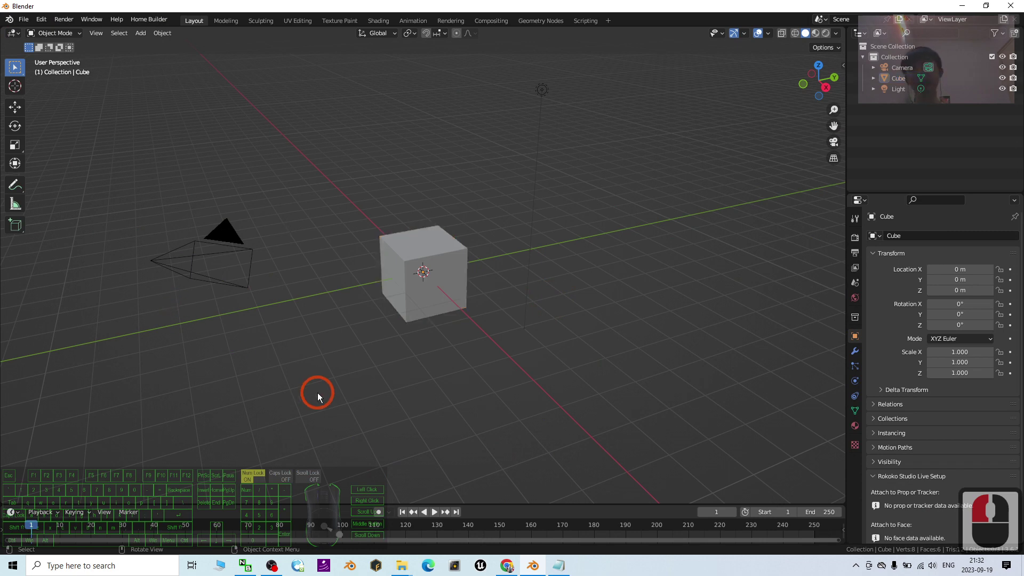
{"action": "middle_click_drag", "start_coordinate": [317, 393], "coordinate": [511, 392]}
{"action": "key", "text": "Caps_Lock"}
{"action": "key", "text": "a"}
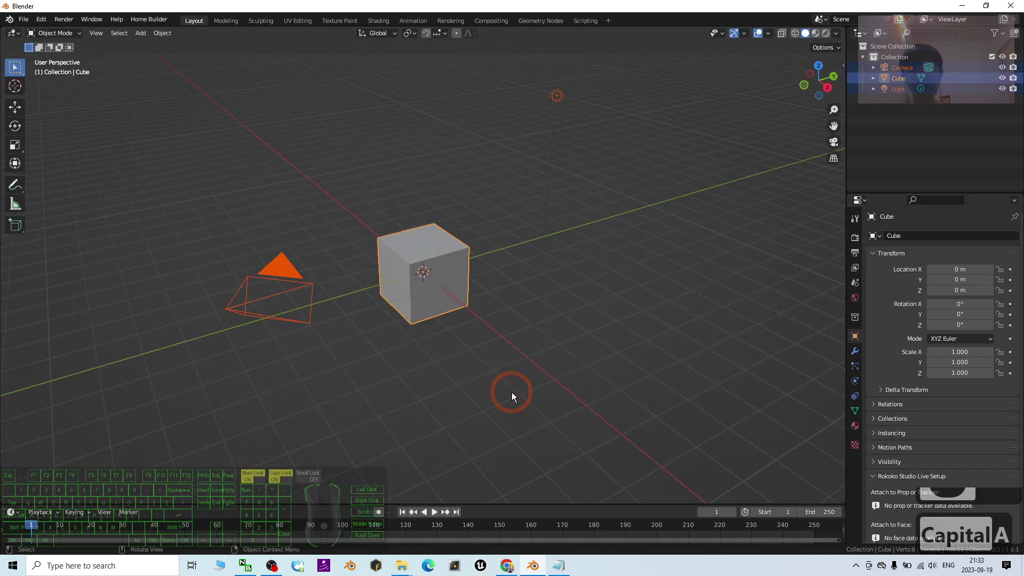
{"action": "key", "text": "Delete"}
Add a cube mesh at the world origin and enter Edit Mode on it
{"action": "scroll", "coordinate": [482, 328], "scroll_direction": "up", "scroll_amount": 3}
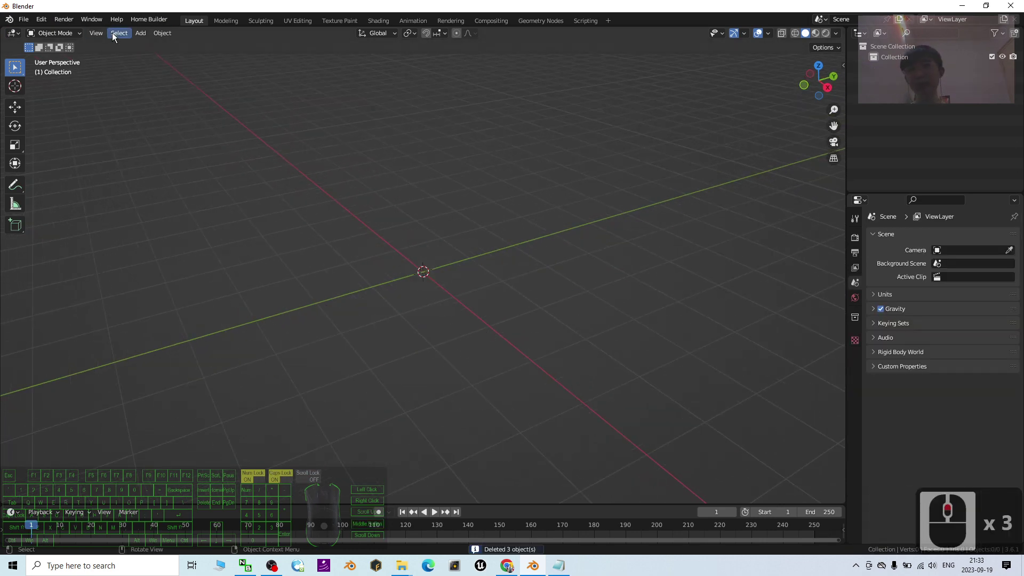
{"action": "left_click", "coordinate": [140, 33]}
{"action": "left_click", "coordinate": [155, 61]}
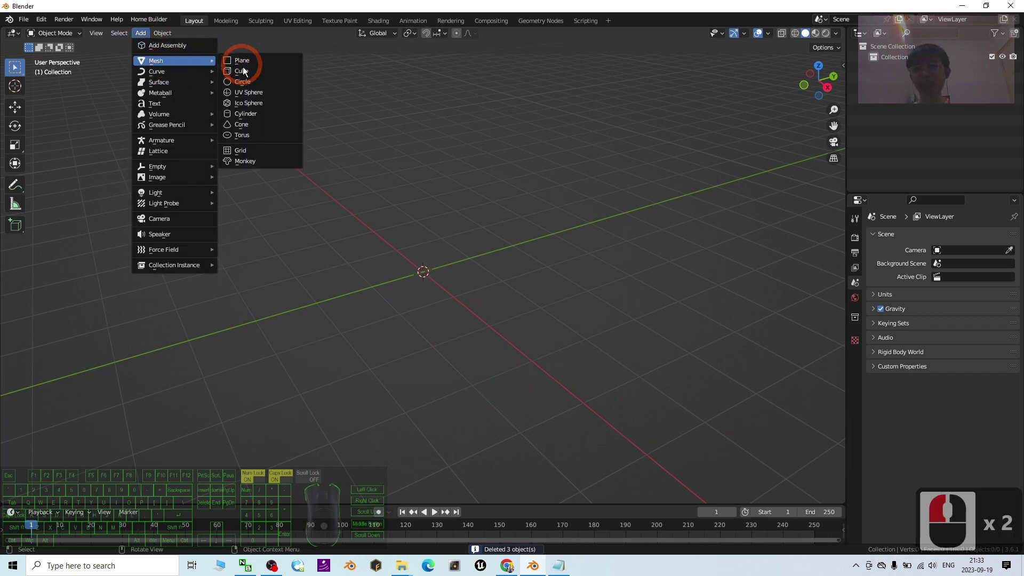
{"action": "left_click", "coordinate": [255, 72]}
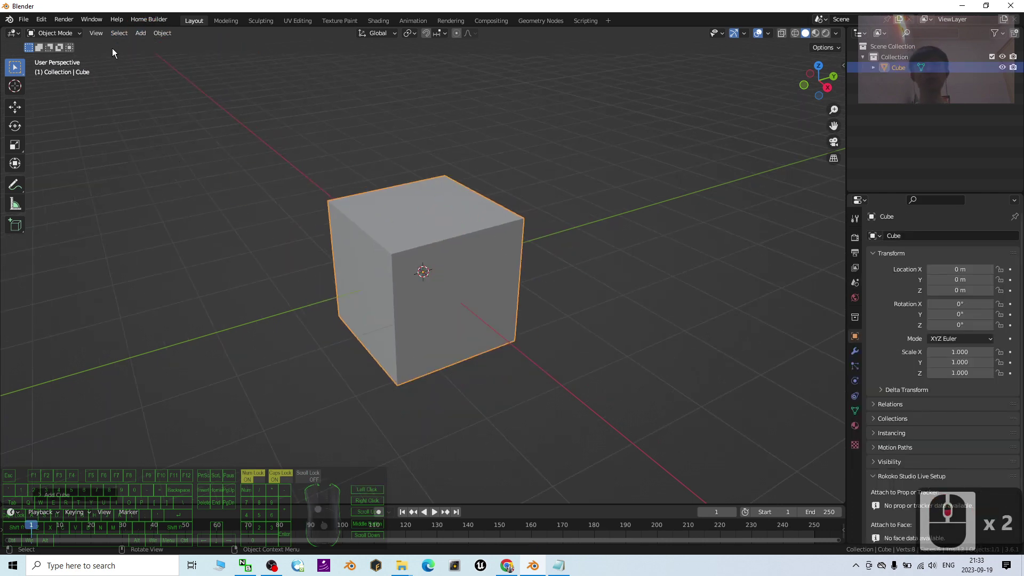
{"action": "left_click", "coordinate": [72, 34]}
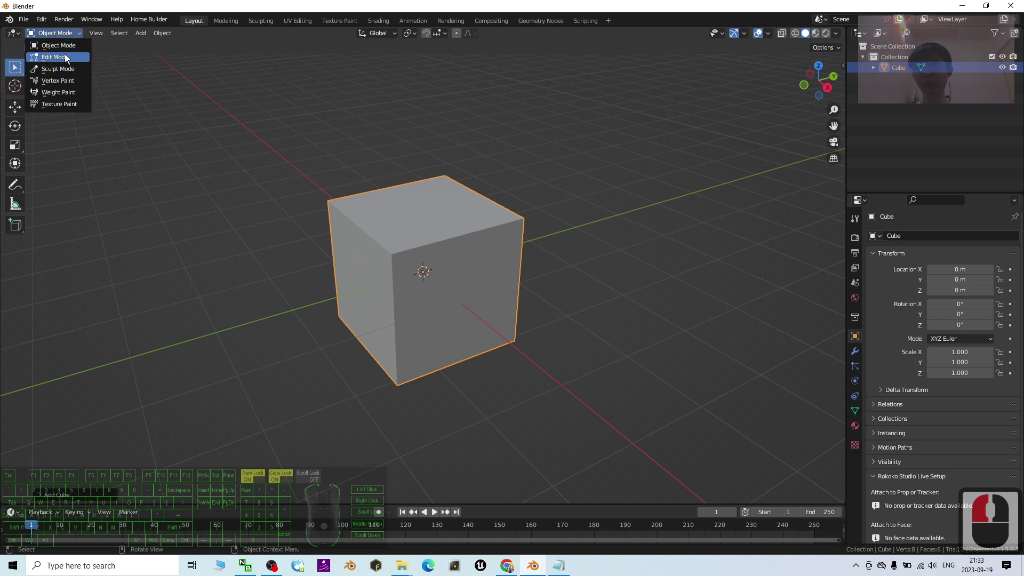
{"action": "left_click", "coordinate": [65, 57]}
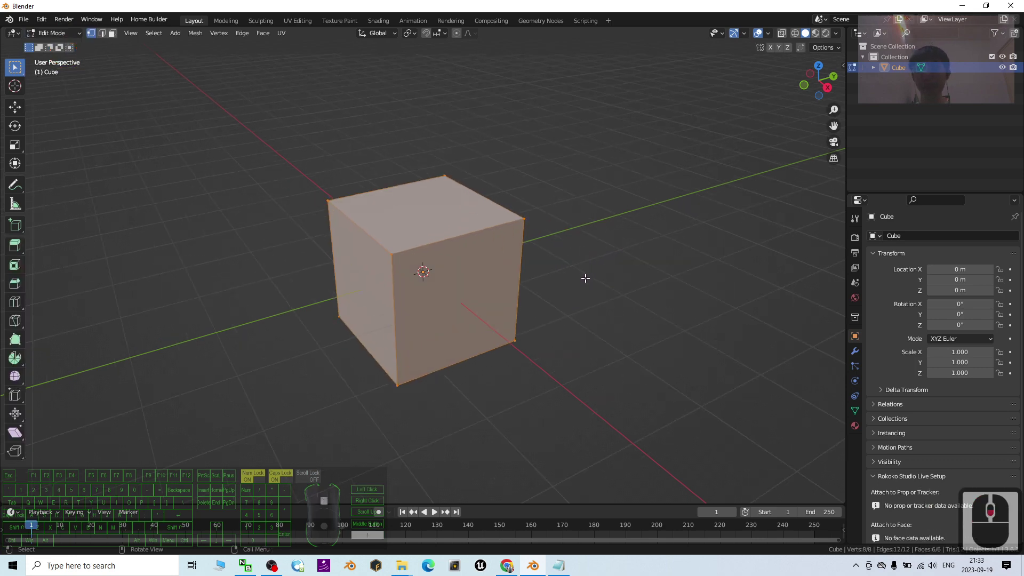
{"action": "scroll", "coordinate": [585, 278], "scroll_direction": "down", "scroll_amount": 1}
{"action": "key", "text": "a"}
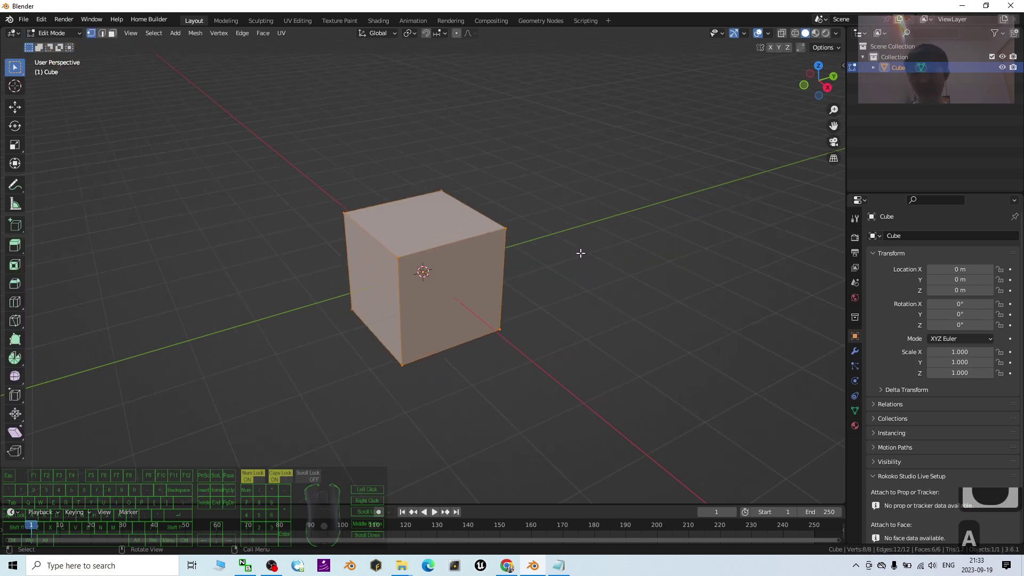
{"action": "key", "text": "s"}
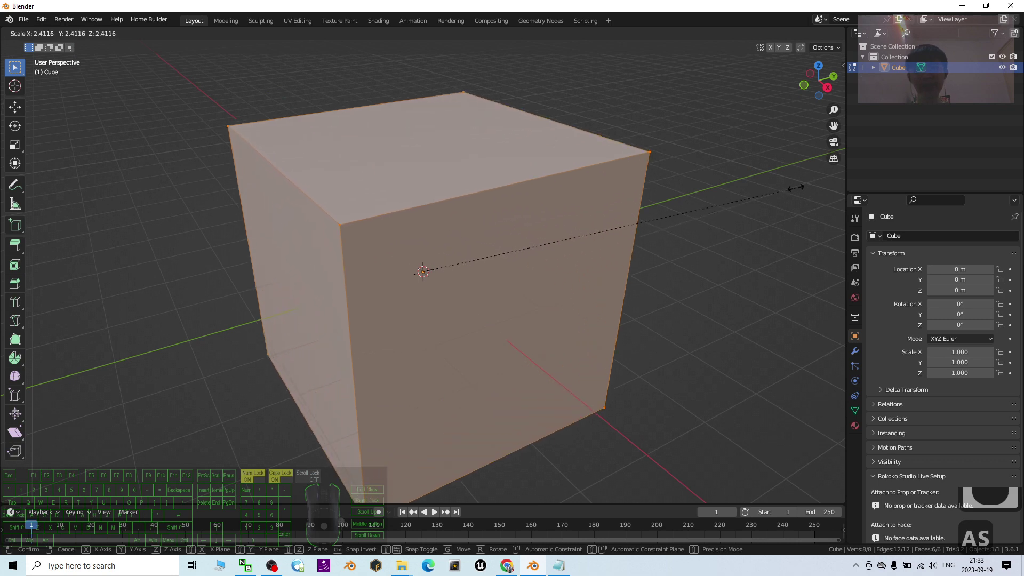
{"action": "left_click", "coordinate": [771, 190]}
{"action": "middle_click_drag", "start_coordinate": [549, 268], "coordinate": [604, 299]}
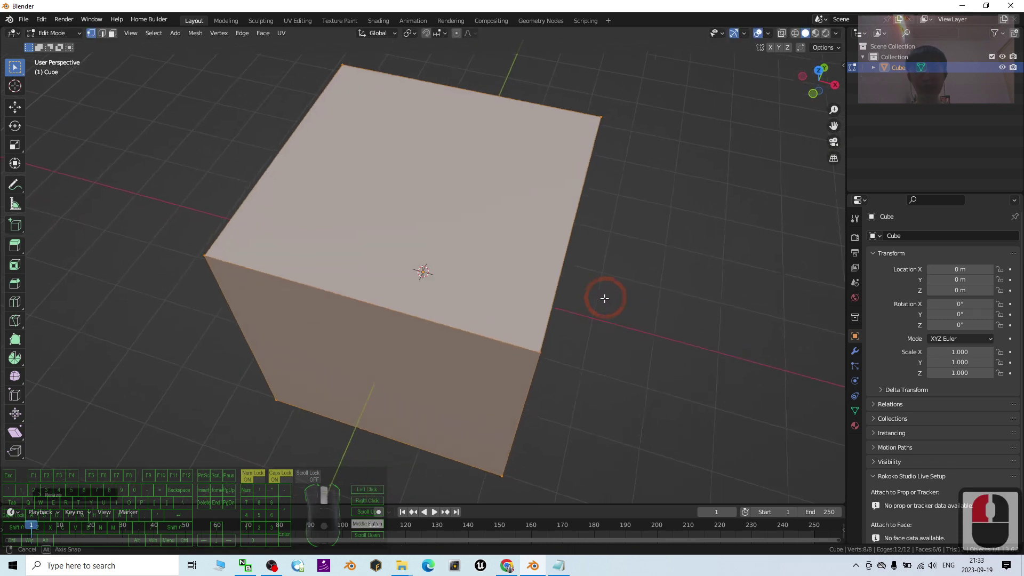
{"action": "key", "text": "ctrl+z"}
Scale the whole cube uniformly to more than twice its size and raise it along Z so its base sits roughly on the ground
{"action": "key", "text": "s"}
{"action": "left_click", "coordinate": [675, 296]}
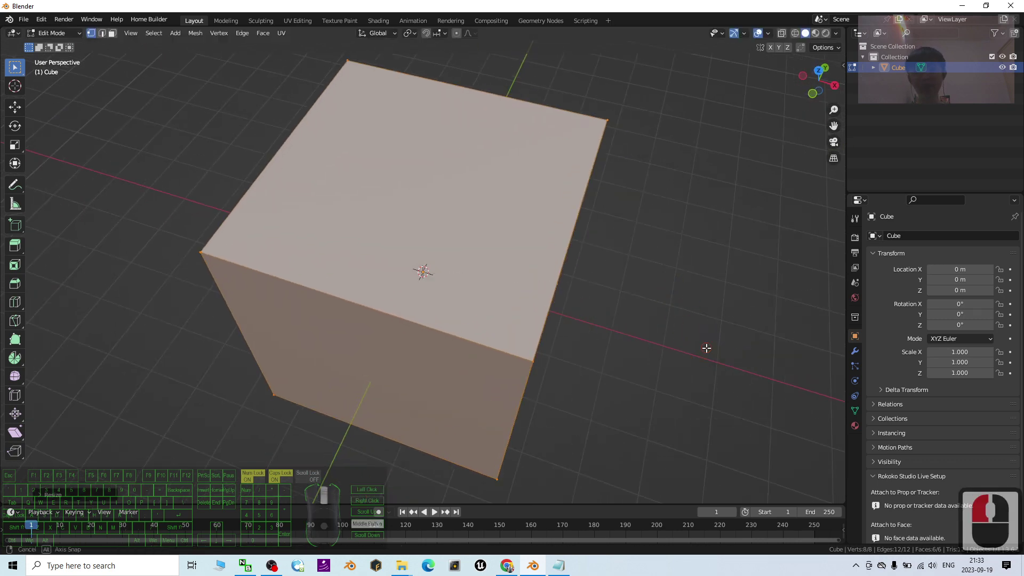
{"action": "middle_click_drag", "start_coordinate": [706, 348], "coordinate": [635, 358]}
{"action": "scroll", "coordinate": [657, 302], "scroll_direction": "down", "scroll_amount": 4}
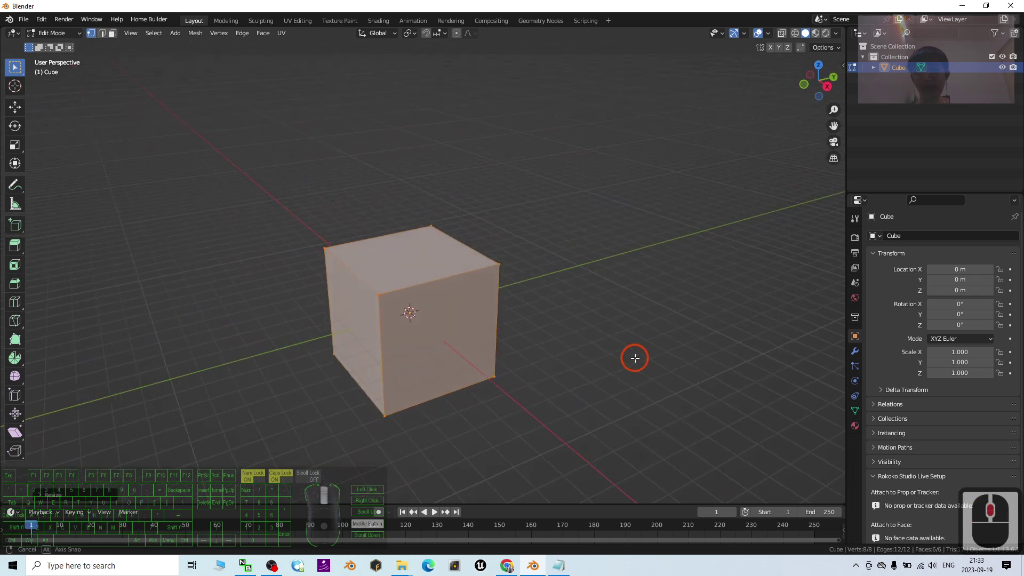
{"action": "key", "text": "g"}
{"action": "key", "text": "z"}
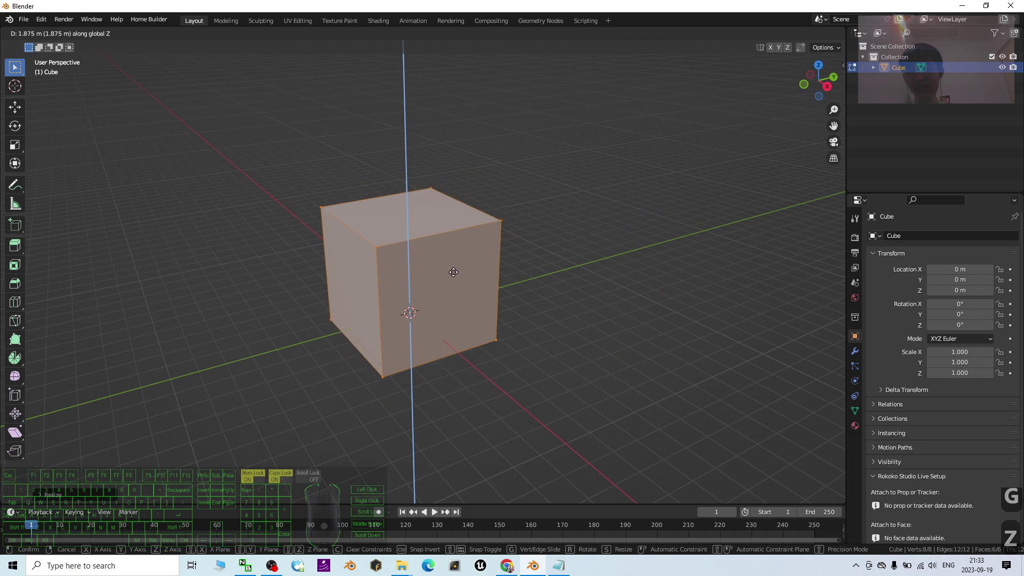
{"action": "left_click", "coordinate": [576, 226]}
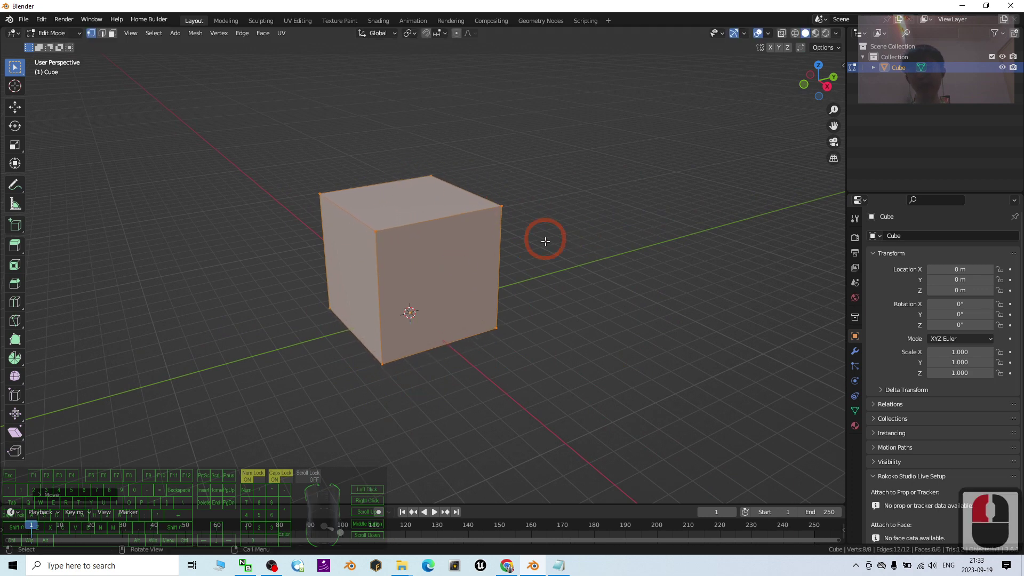
Add a single centred loop cut around the cube, crossing its top face parallel to the X axis
{"action": "middle_click_drag", "start_coordinate": [545, 241], "coordinate": [617, 297], "text": "shift"}
{"action": "scroll", "coordinate": [142, 114], "scroll_direction": "up", "scroll_amount": 2}
{"action": "left_click", "coordinate": [109, 141]}
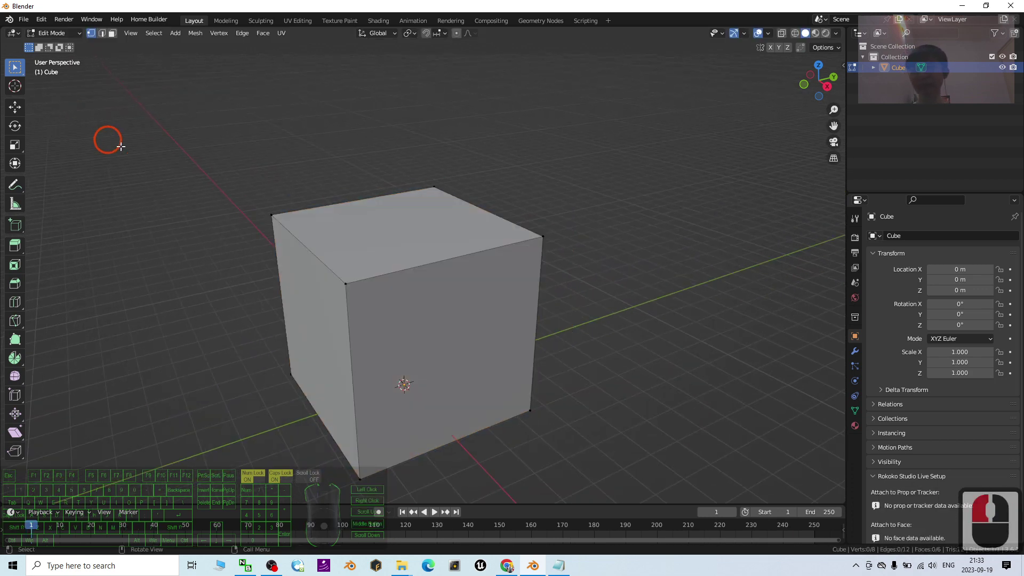
{"action": "left_click", "coordinate": [15, 302]}
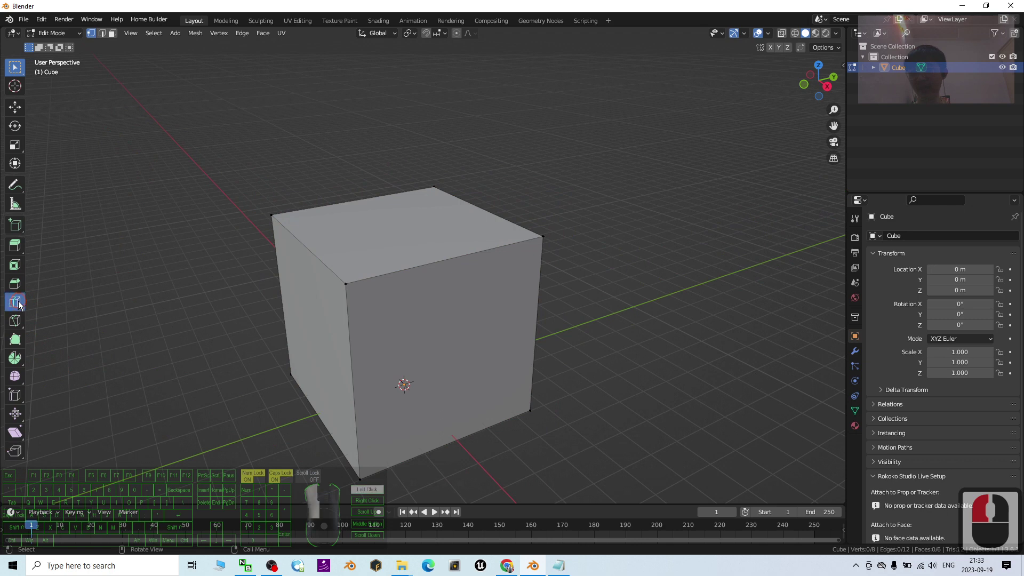
{"action": "left_click", "coordinate": [437, 273]}
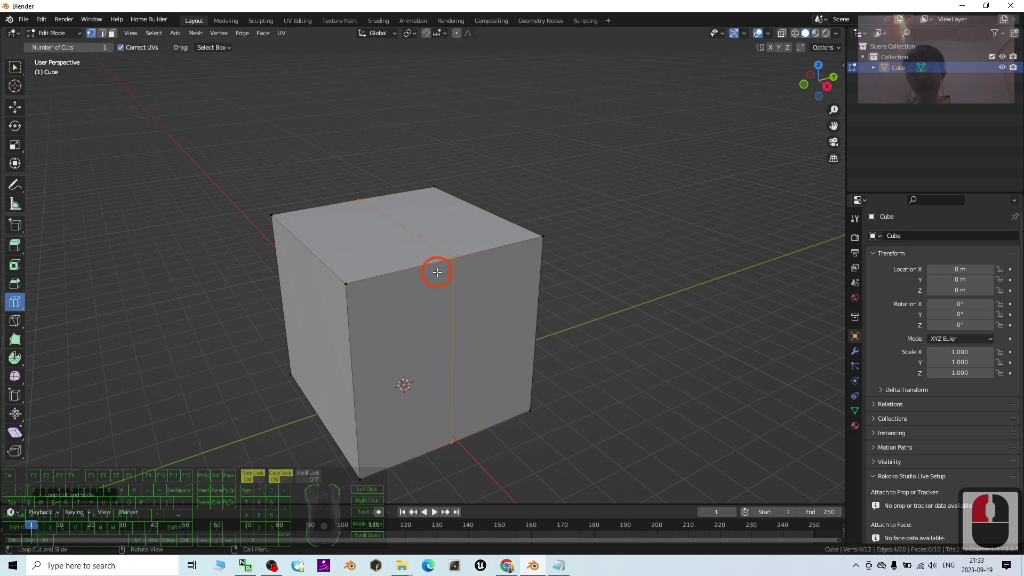
Raise the middle edge of the top face along Z to form the ridge of a gabled roof
{"action": "left_click", "coordinate": [102, 34]}
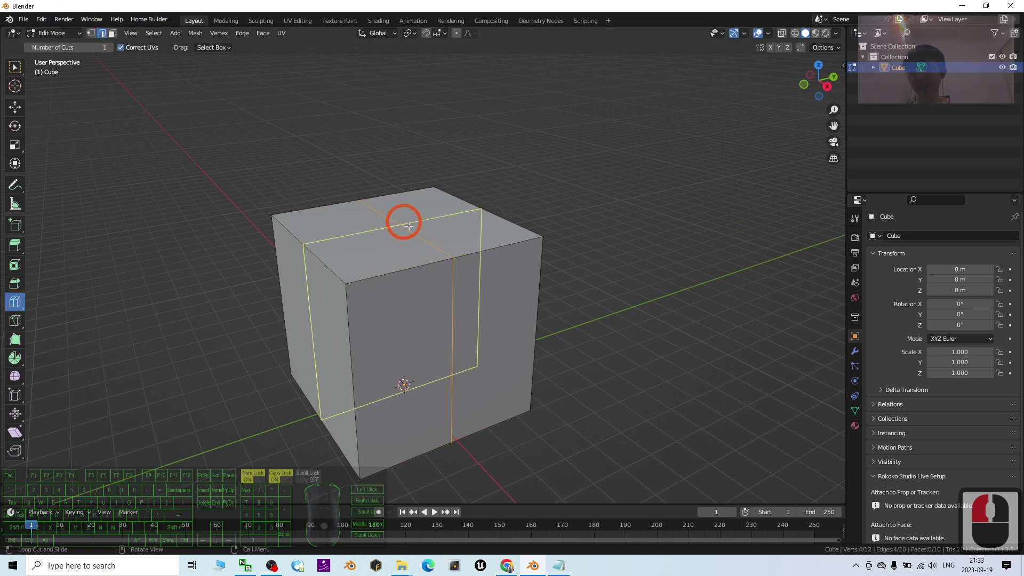
{"action": "left_click", "coordinate": [16, 66]}
{"action": "left_click", "coordinate": [415, 235]}
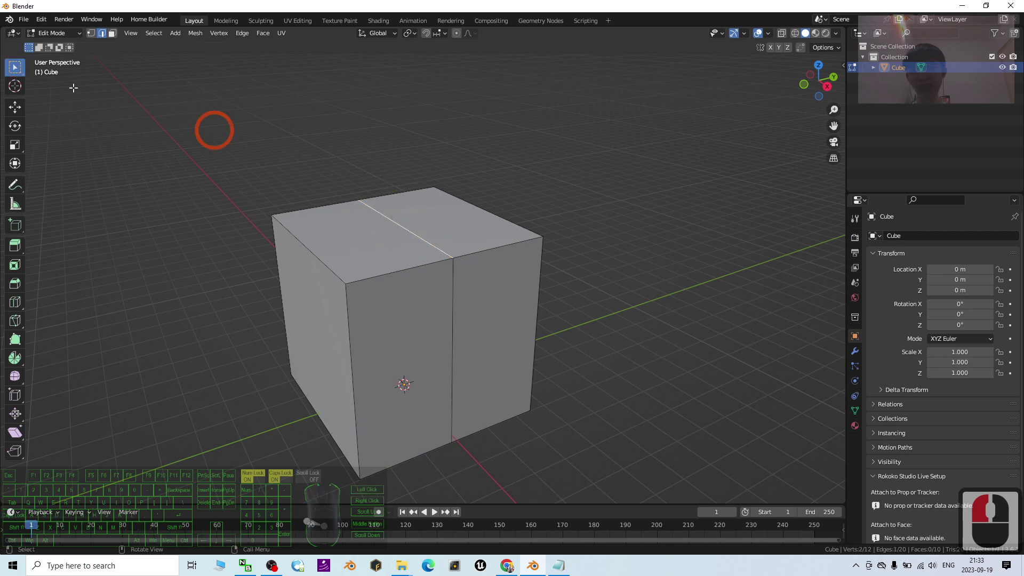
{"action": "left_click", "coordinate": [15, 106]}
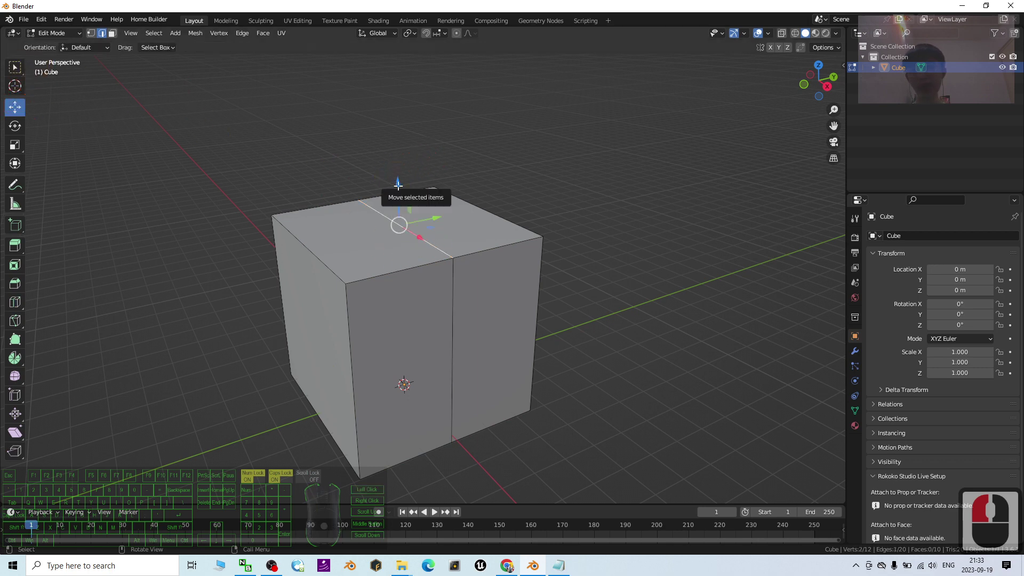
{"action": "left_click_drag", "start_coordinate": [399, 184], "coordinate": [408, 122]}
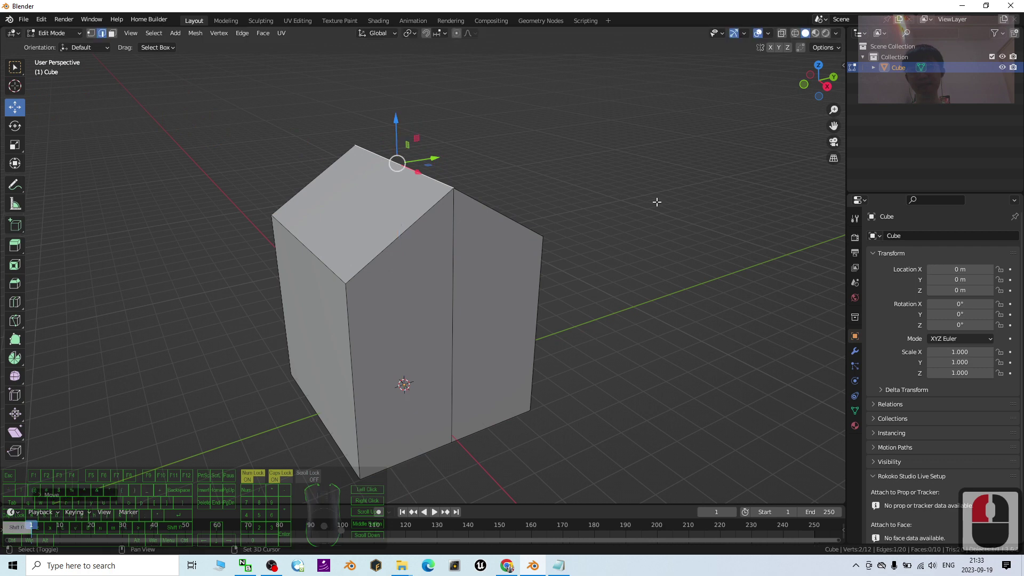
Select both sloped roof faces and split them from the house walls
{"action": "middle_click_drag", "start_coordinate": [651, 251], "coordinate": [352, 224]}
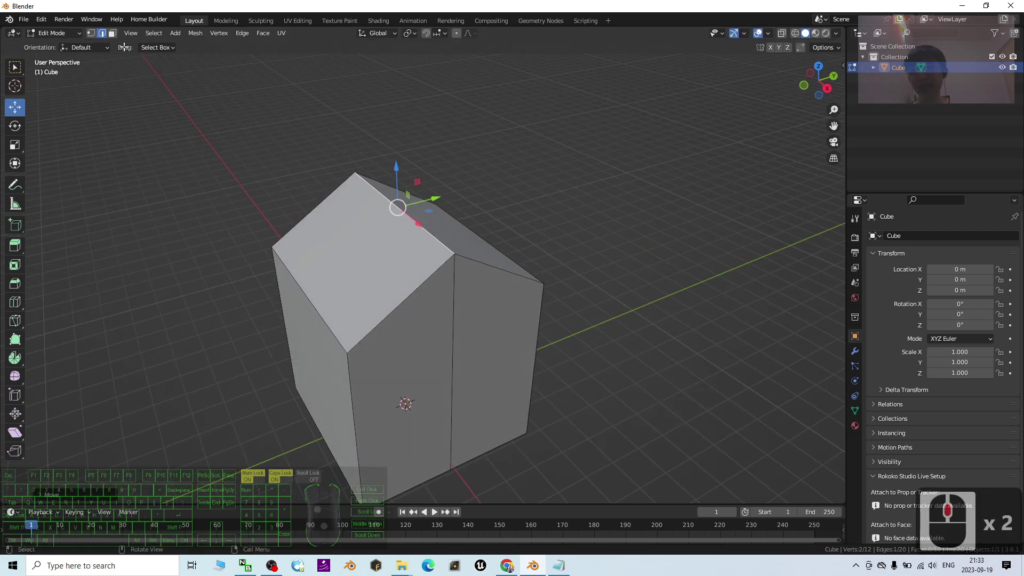
{"action": "left_click", "coordinate": [112, 33]}
{"action": "left_click", "coordinate": [327, 241]}
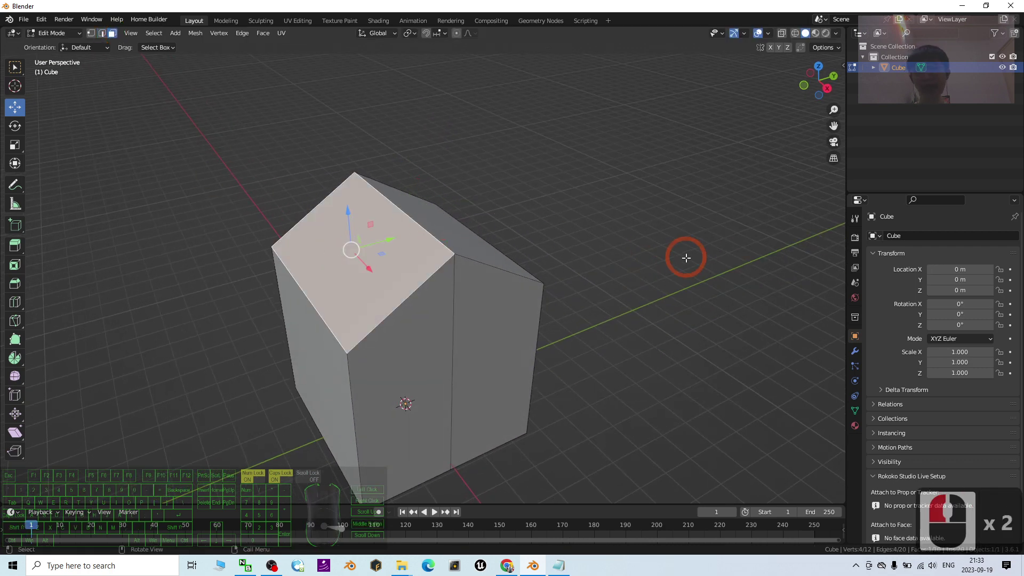
{"action": "middle_click_drag", "start_coordinate": [686, 256], "coordinate": [335, 239]}
{"action": "left_click", "coordinate": [421, 256], "text": "shift"}
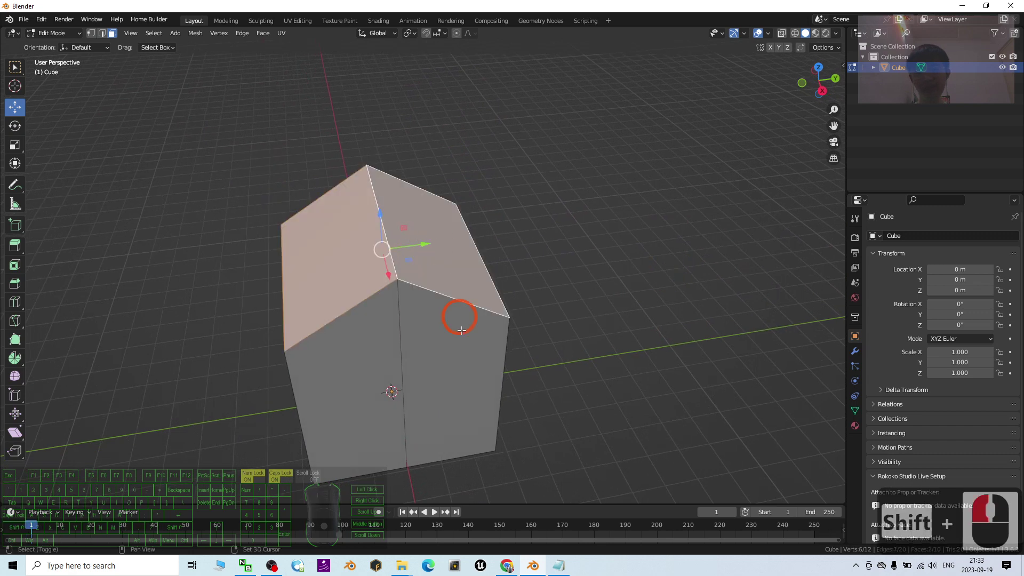
{"action": "middle_click_drag", "start_coordinate": [457, 313], "coordinate": [529, 300]}
{"action": "key", "text": "y"}
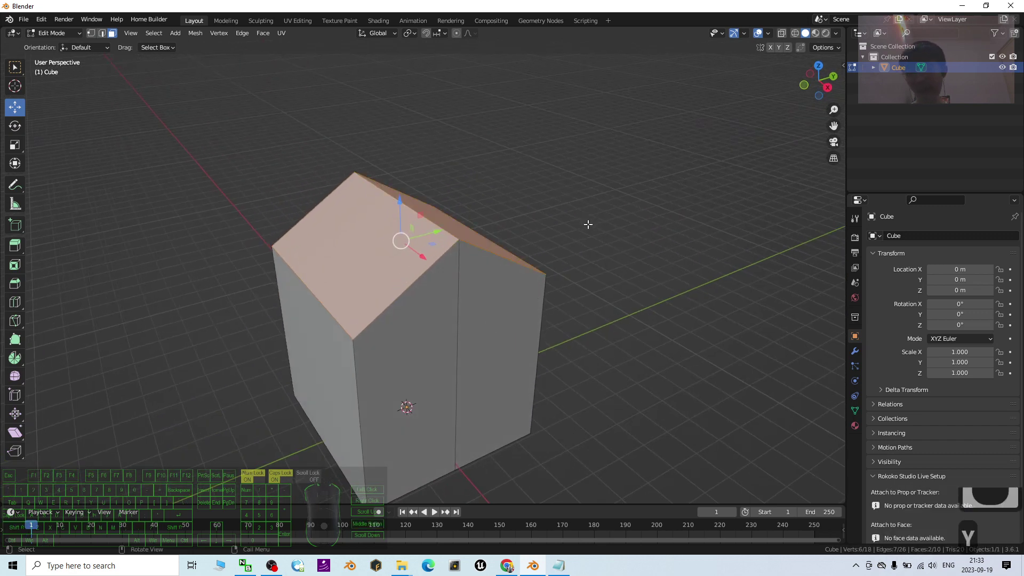
Scale the split roof faces up so they overhang the walls, and lower them slightly along Z
{"action": "key", "text": "s"}
{"action": "left_click", "coordinate": [622, 210]}
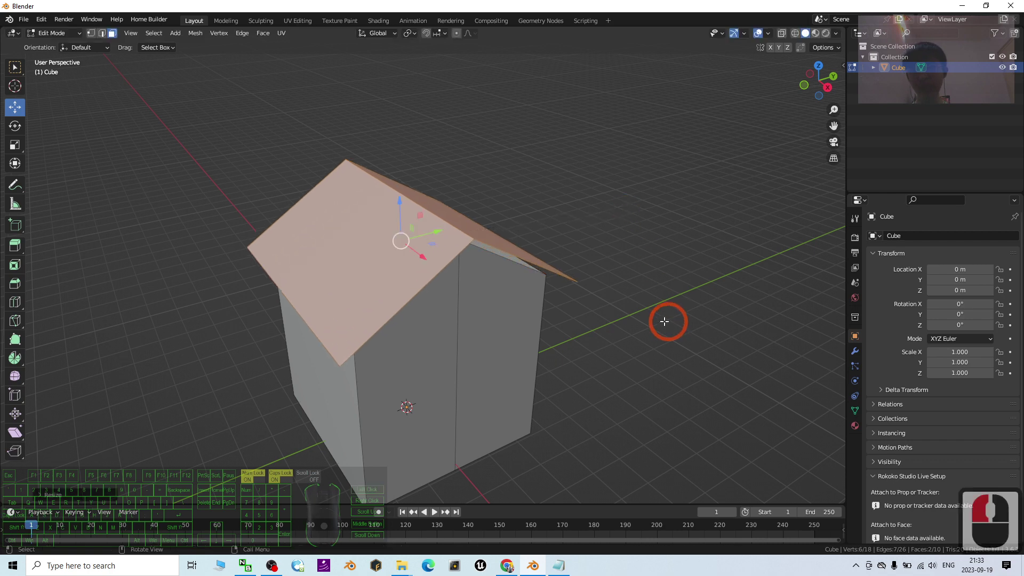
{"action": "middle_click_drag", "start_coordinate": [664, 322], "coordinate": [648, 313]}
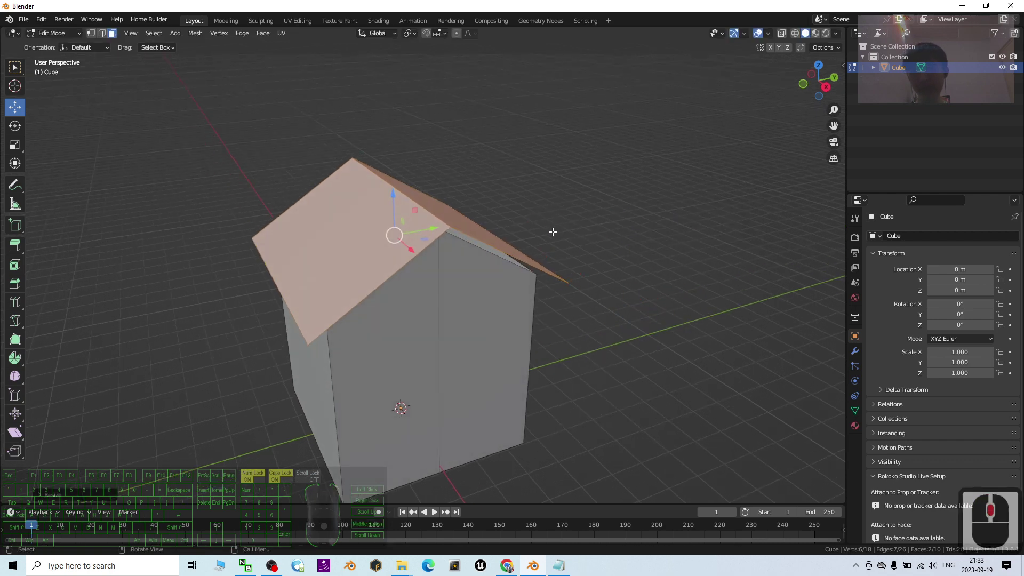
{"action": "left_click_drag", "start_coordinate": [392, 194], "coordinate": [398, 204]}
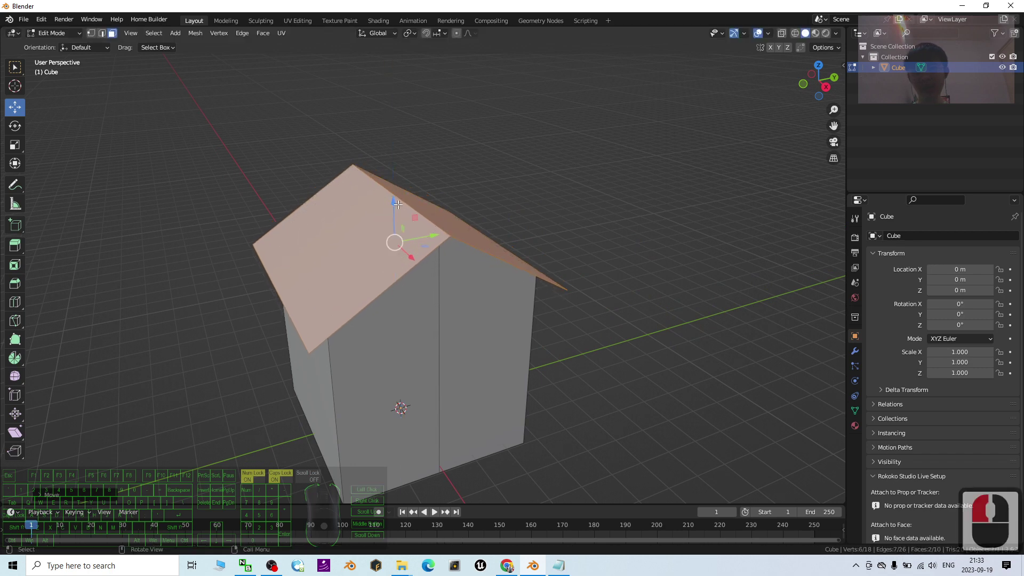
Extrude both roof faces slightly upward to give the roof a thin slab thickness
{"action": "key", "text": "e"}
{"action": "left_click", "coordinate": [470, 219]}
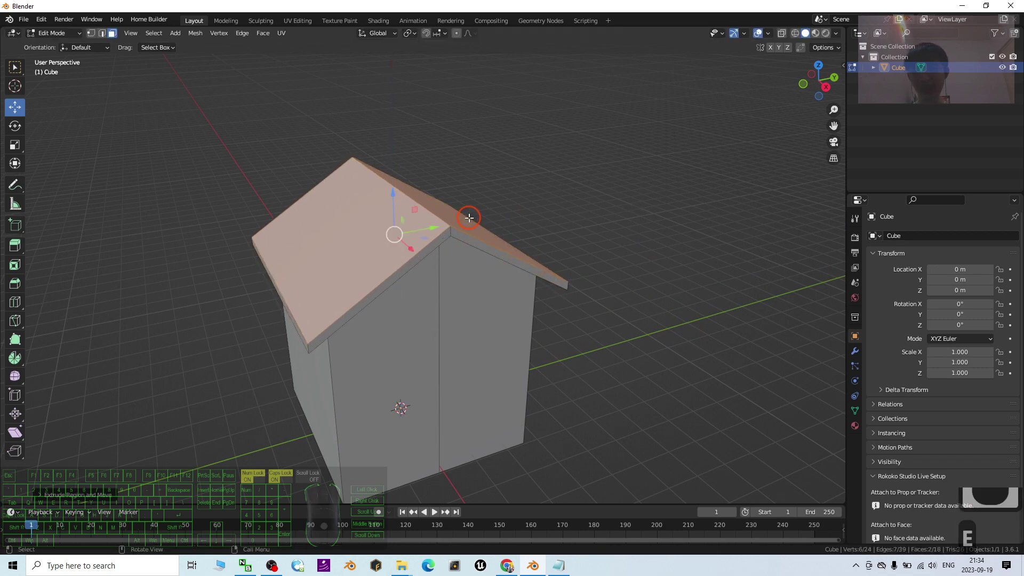
{"action": "middle_click_drag", "start_coordinate": [547, 369], "coordinate": [350, 352]}
{"action": "scroll", "coordinate": [531, 407], "scroll_direction": "down", "scroll_amount": 2}
{"action": "scroll", "coordinate": [498, 405], "scroll_direction": "up", "scroll_amount": 2}
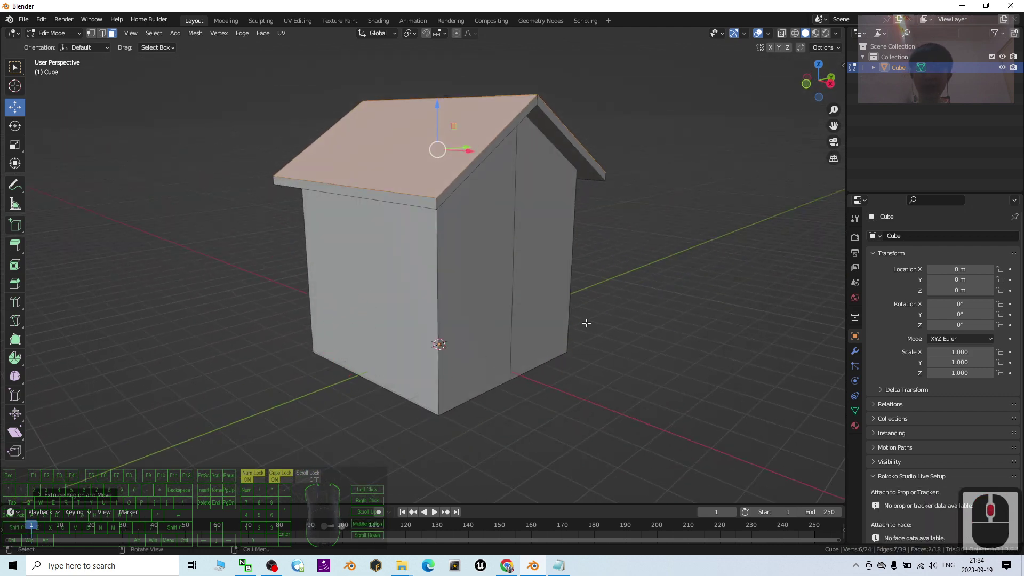
{"action": "middle_click_drag", "start_coordinate": [549, 335], "coordinate": [618, 347]}
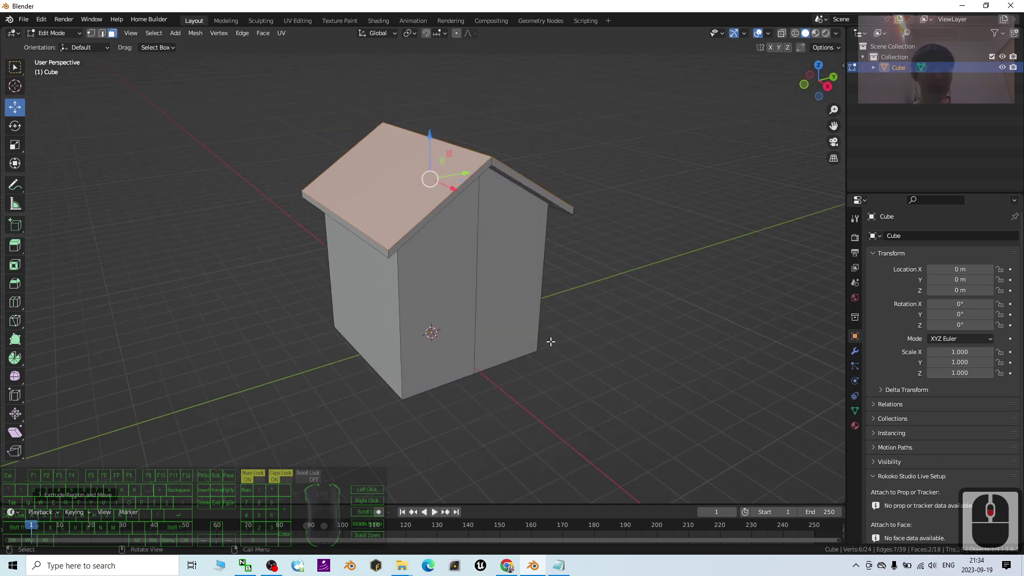
{"action": "middle_click_drag", "start_coordinate": [579, 258], "coordinate": [476, 135]}
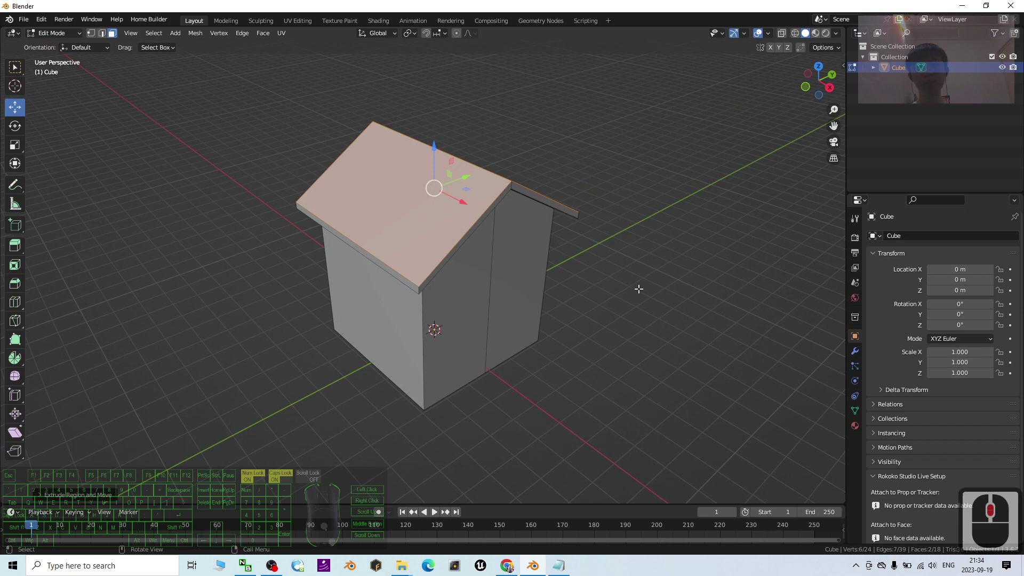
Set the viewport shading to Material Preview, switch to Object Mode and select the house
{"action": "left_click", "coordinate": [816, 33]}
{"action": "mouse_move", "coordinate": [465, 322]}
{"action": "middle_mouse_down"}
{"action": "mouse_move", "coordinate": [455, 270]}
{"action": "mouse_move", "coordinate": [535, 305]}
{"action": "middle_mouse_up"}
{"action": "left_click", "coordinate": [58, 33]}
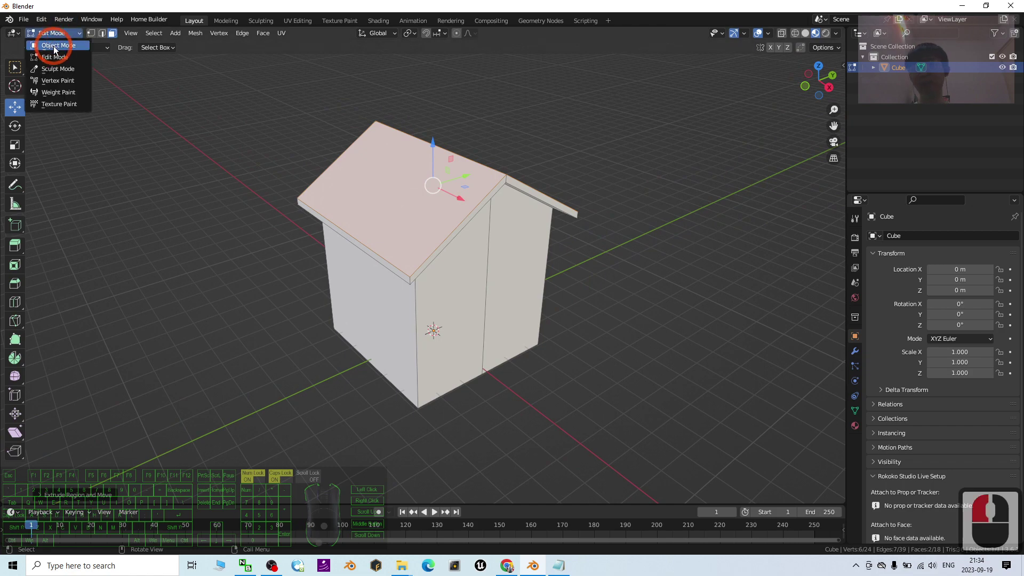
{"action": "left_click", "coordinate": [53, 45]}
{"action": "left_click", "coordinate": [403, 226]}
{"action": "mouse_move", "coordinate": [582, 290]}
{"action": "middle_mouse_down"}
{"action": "mouse_move", "coordinate": [471, 270]}
{"action": "mouse_move", "coordinate": [537, 256]}
{"action": "mouse_move", "coordinate": [571, 282]}
{"action": "middle_mouse_up"}
{"action": "scroll", "coordinate": [557, 267], "scroll_direction": "up", "scroll_amount": 2}
{"action": "scroll", "coordinate": [600, 309], "scroll_direction": "down", "scroll_amount": 1}
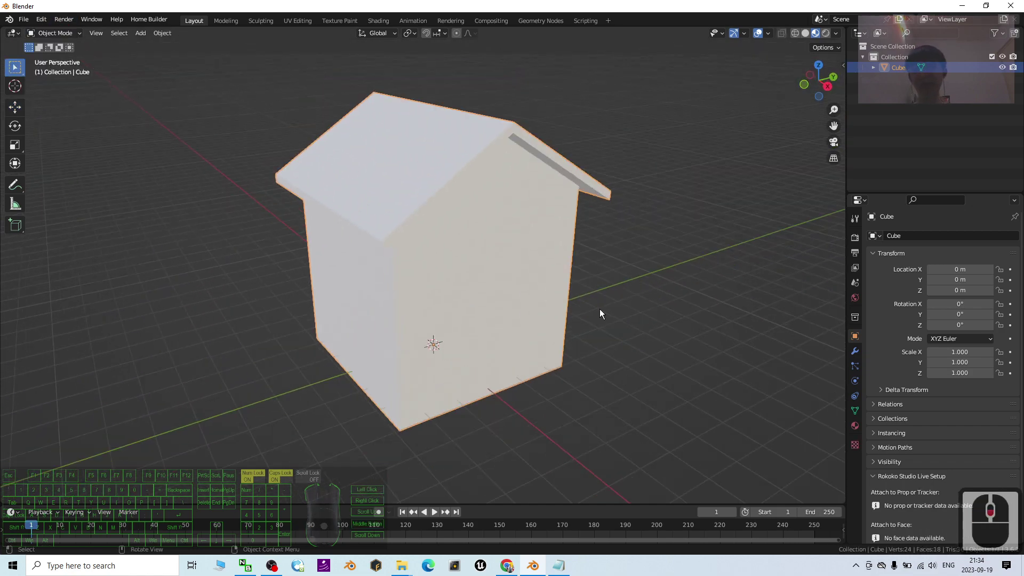
Export the house in FBX format to the Desktop under the file name HOUSE02
{"action": "left_click_drag", "start_coordinate": [271, 5], "coordinate": [431, 44]}
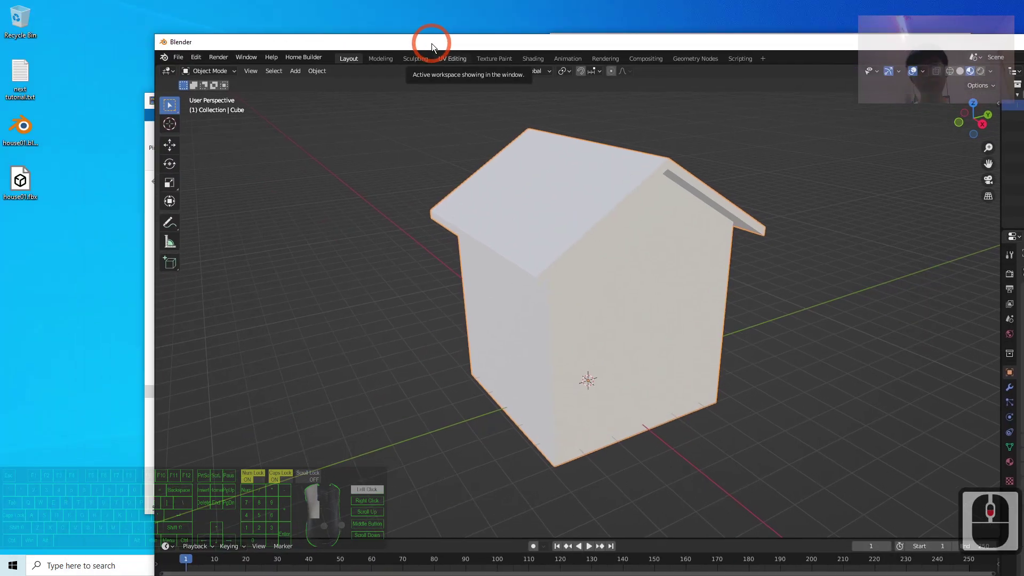
{"action": "left_click", "coordinate": [177, 57]}
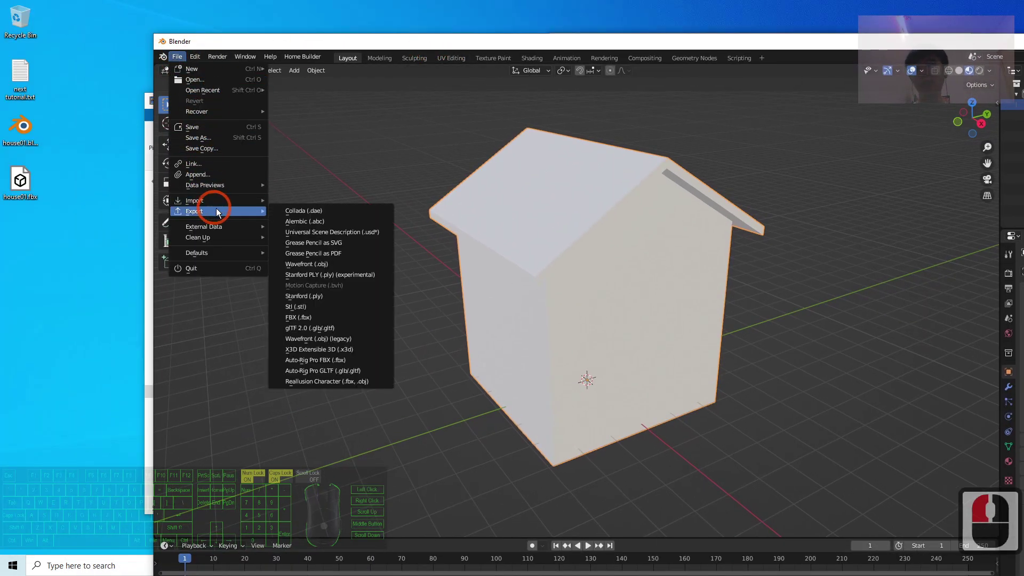
{"action": "left_click", "coordinate": [312, 318]}
{"action": "left_click", "coordinate": [177, 56]}
{"action": "left_click", "coordinate": [194, 211]}
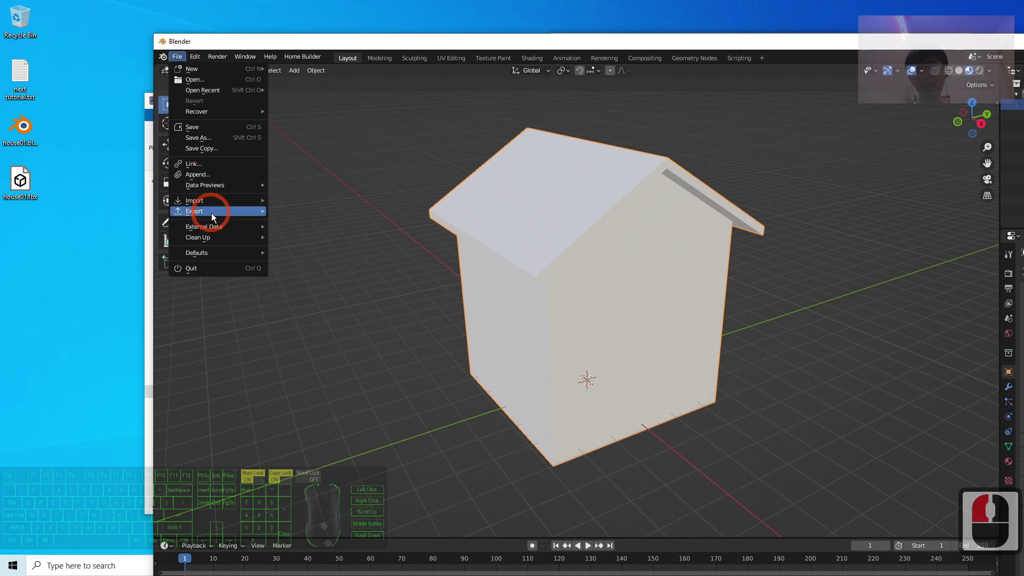
{"action": "left_click", "coordinate": [299, 317]}
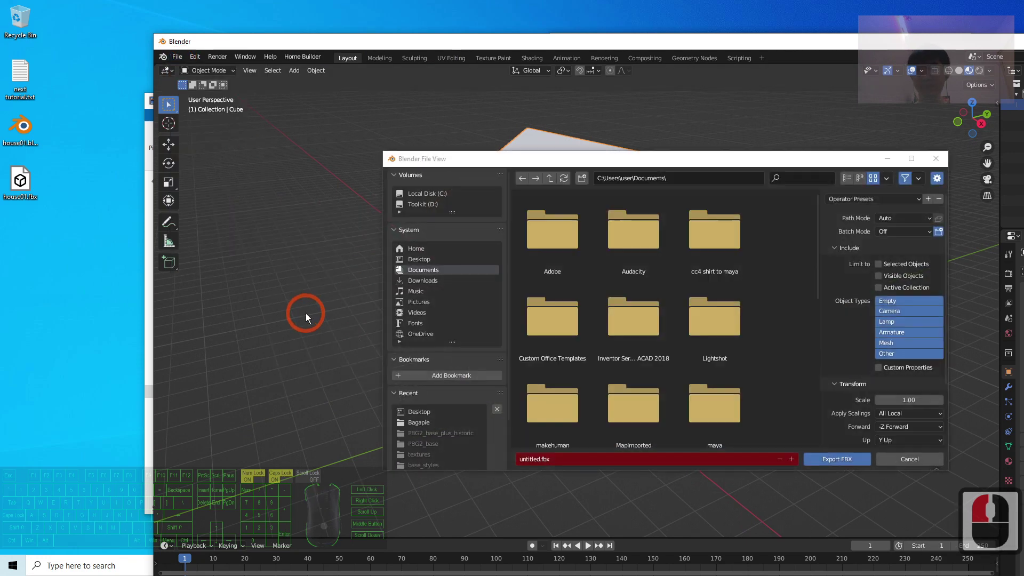
{"action": "left_click", "coordinate": [417, 258]}
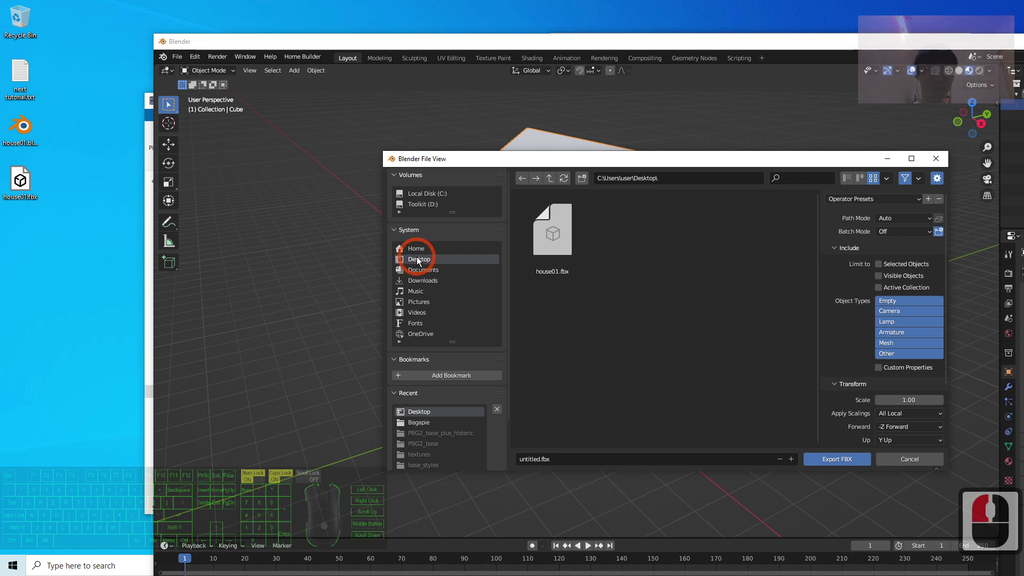
{"action": "left_click", "coordinate": [557, 457]}
{"action": "type", "text": "HOUSE02"}
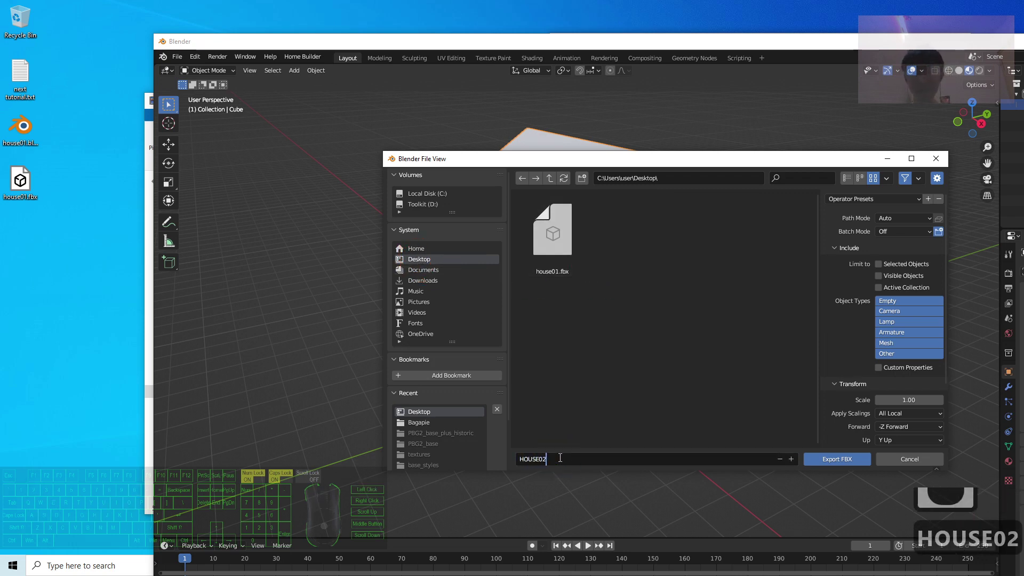
{"action": "key", "text": "shift"}
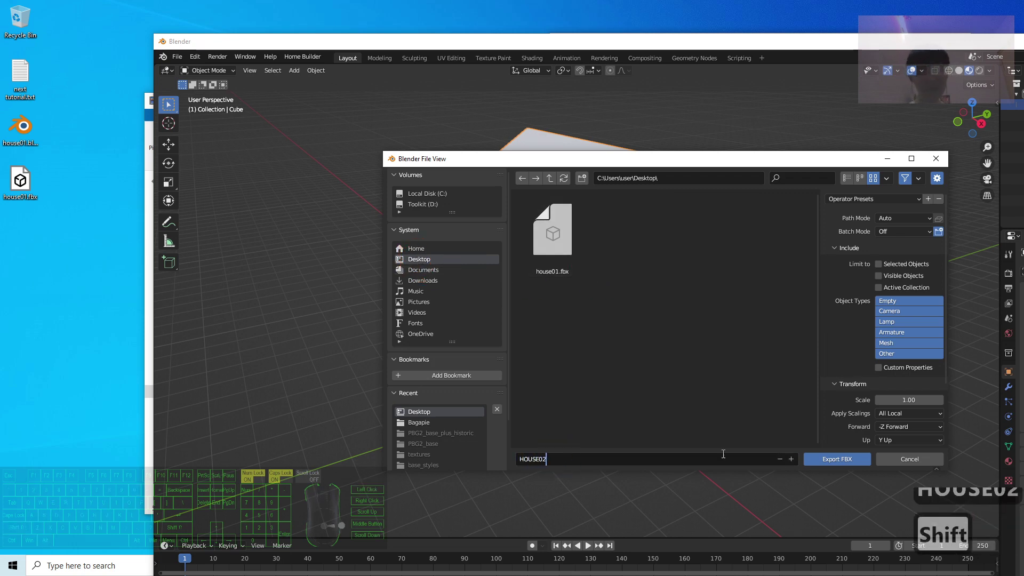
{"action": "double_click", "coordinate": [838, 458]}
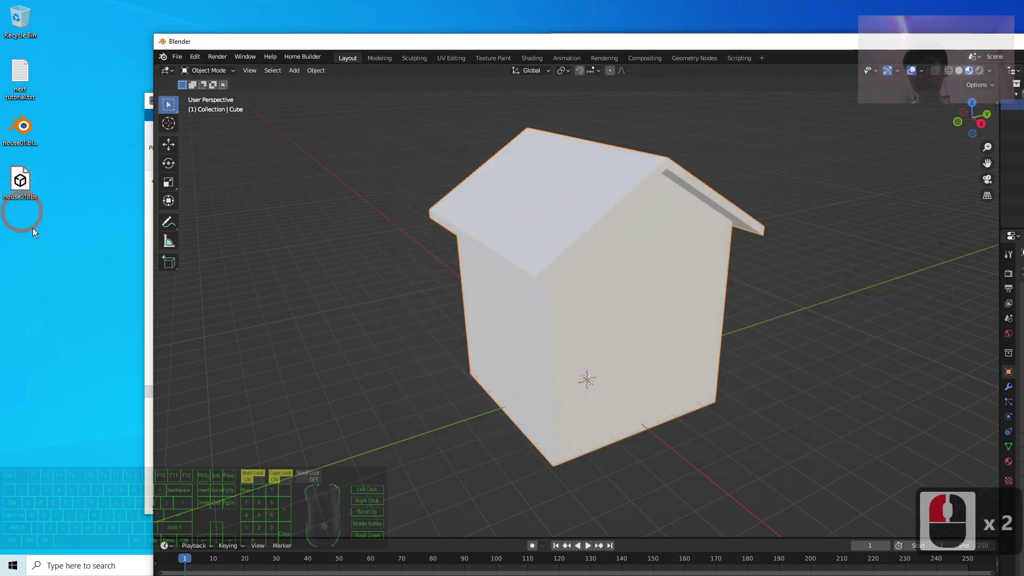
Open HOUSE02.fbx from the desktop in 3D Viewer, inspect the house from several sides and close the viewer
{"action": "left_click", "coordinate": [23, 232]}
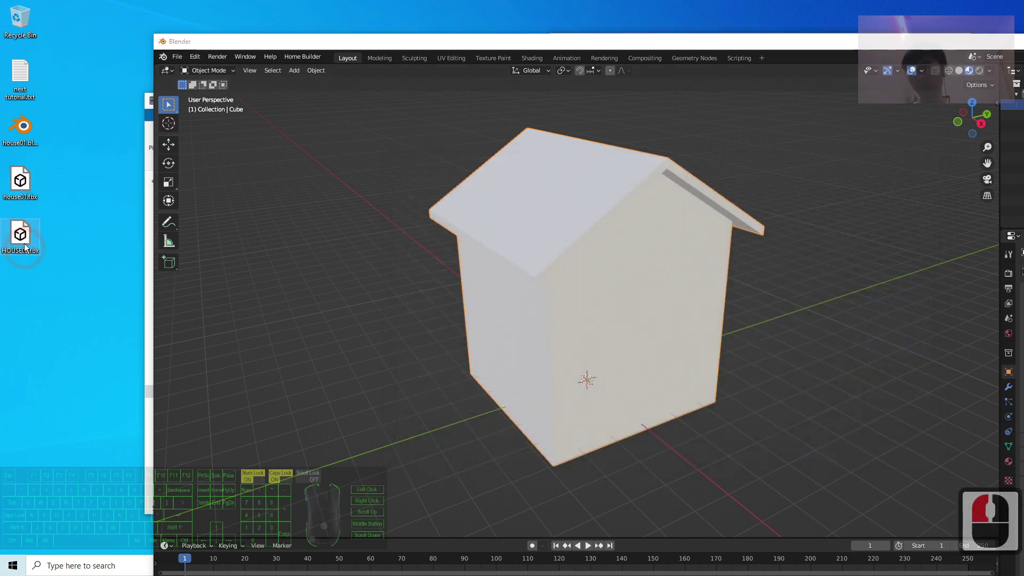
{"action": "double_click", "coordinate": [23, 232]}
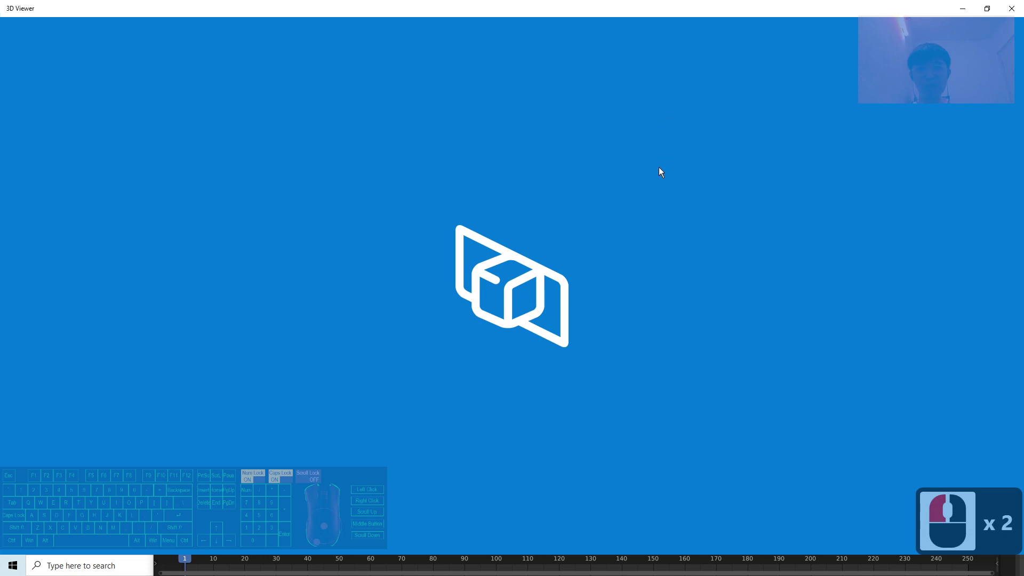
{"action": "scroll", "coordinate": [421, 306], "scroll_direction": "up", "scroll_amount": 2}
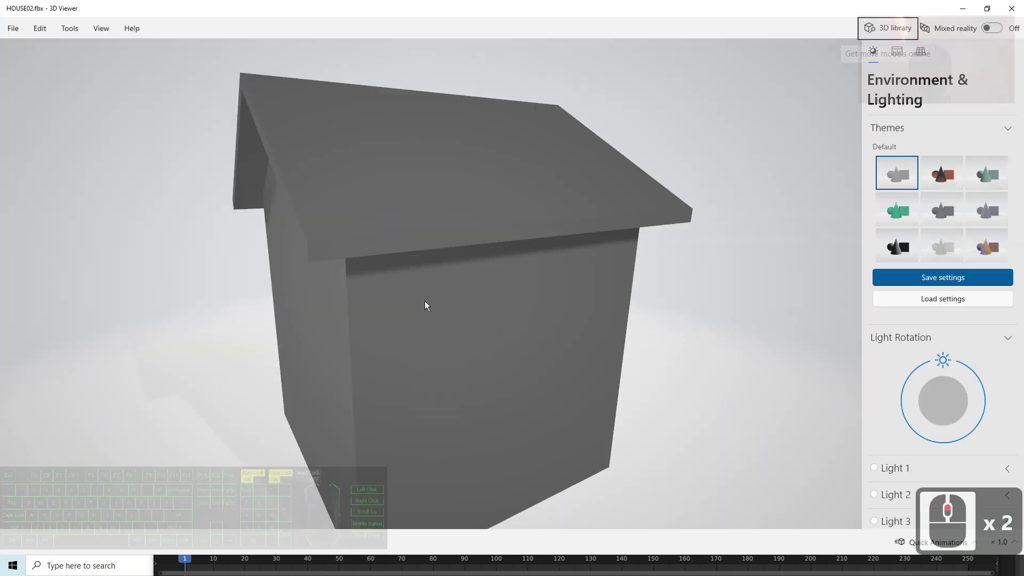
{"action": "left_click_drag", "start_coordinate": [420, 302], "coordinate": [477, 321]}
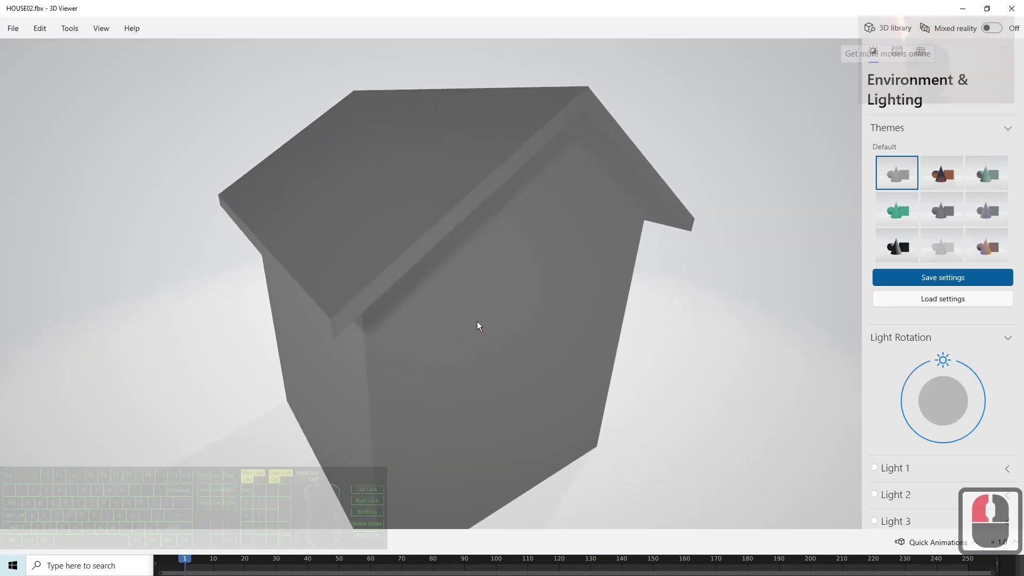
{"action": "scroll", "coordinate": [478, 319], "scroll_direction": "down", "scroll_amount": 2}
{"action": "double_click", "coordinate": [481, 315]}
{"action": "left_click", "coordinate": [1012, 8]}
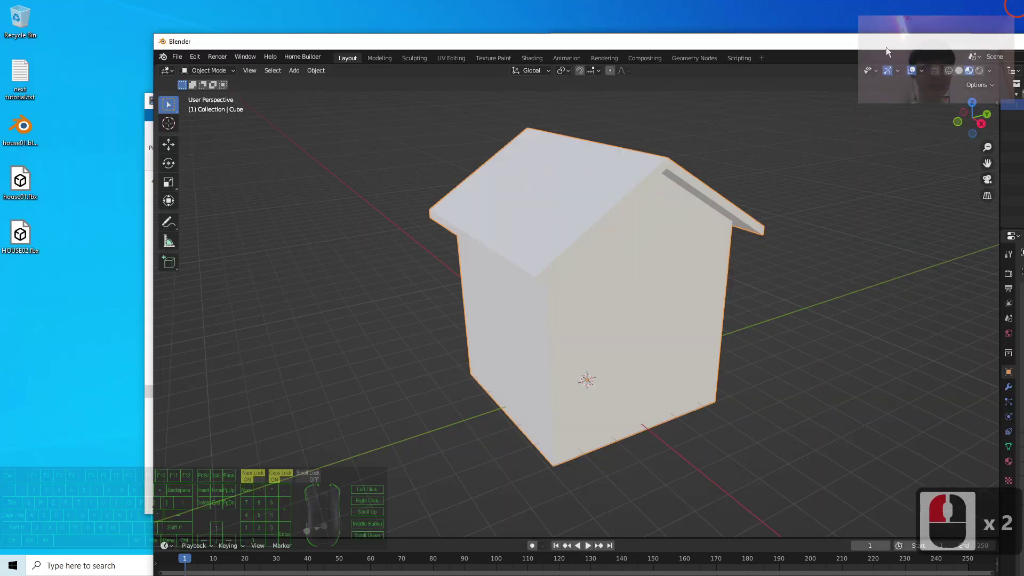
Clear the Blender and Videos folder windows away and bring up notes.txt in Notepad
{"action": "double_click", "coordinate": [871, 41]}
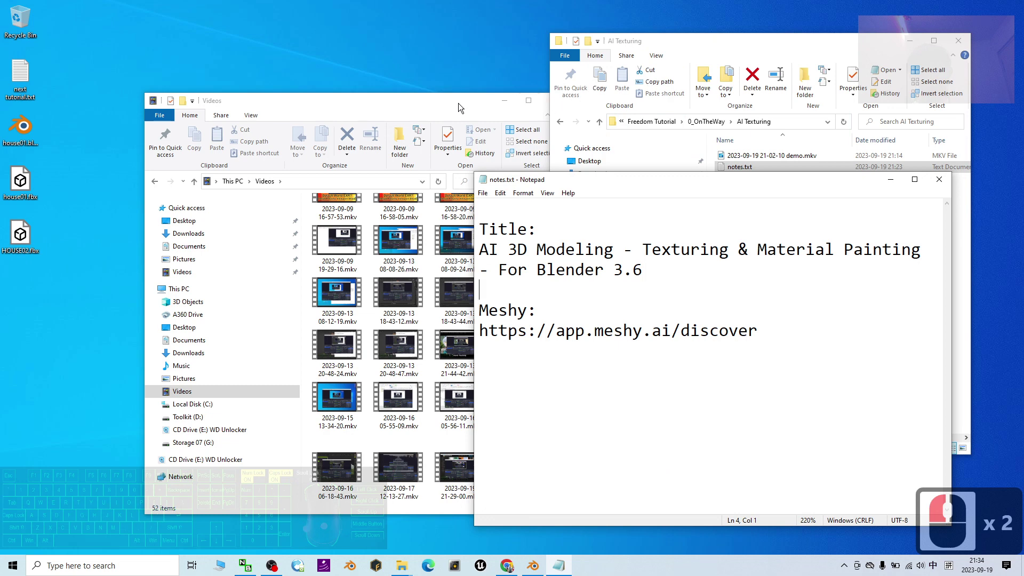
{"action": "left_click", "coordinate": [459, 103]}
{"action": "left_click", "coordinate": [575, 100]}
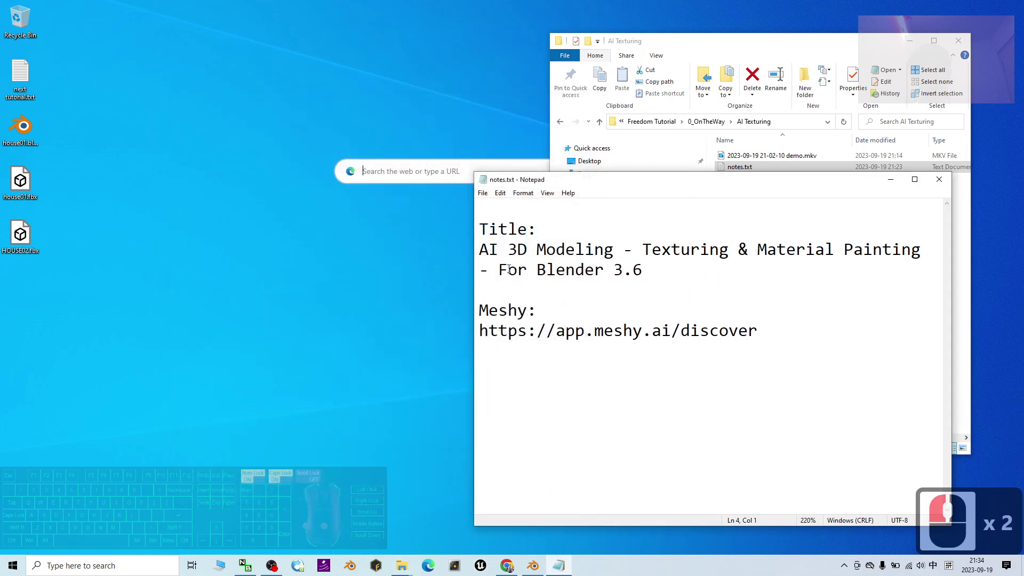
Append "3D Models" after "For Blender 3.6" in the title text of notes.txt
{"action": "mouse_move", "coordinate": [480, 251]}
{"action": "left_mouse_down"}
{"action": "mouse_move", "coordinate": [833, 249]}
{"action": "mouse_move", "coordinate": [907, 233]}
{"action": "mouse_move", "coordinate": [931, 247]}
{"action": "left_mouse_up"}
{"action": "left_click", "coordinate": [629, 245]}
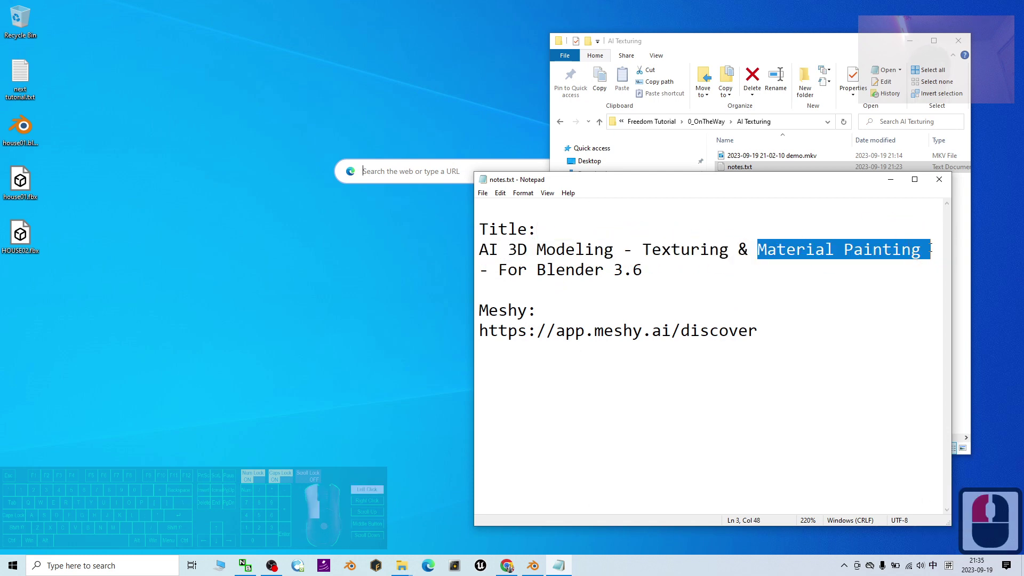
{"action": "left_click", "coordinate": [544, 270]}
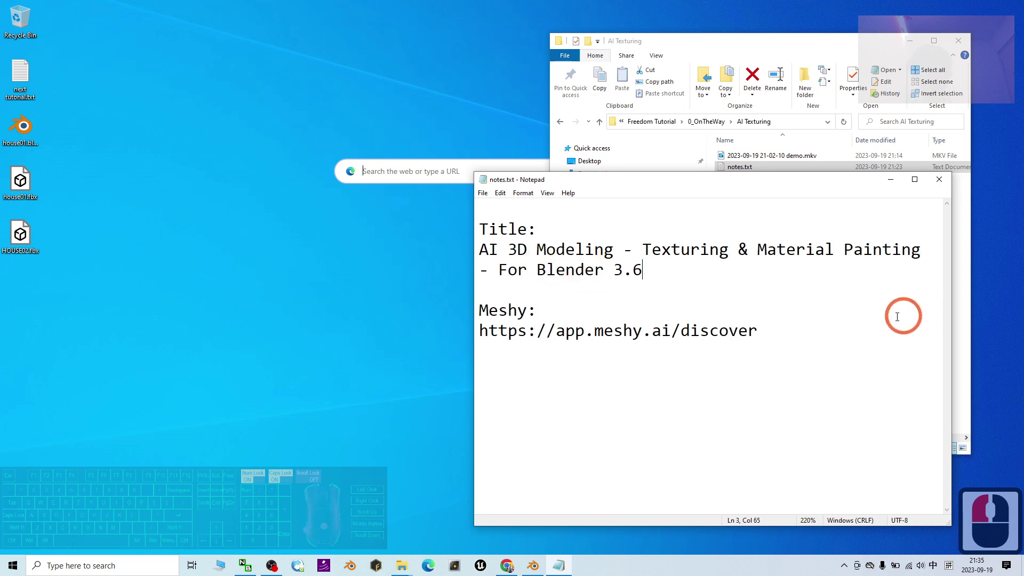
{"action": "type", "text": "3dD"}
{"action": "key", "text": "BackSpace"}
{"action": "key", "text": "BackSpace"}
{"action": "key", "text": "BackSpace"}
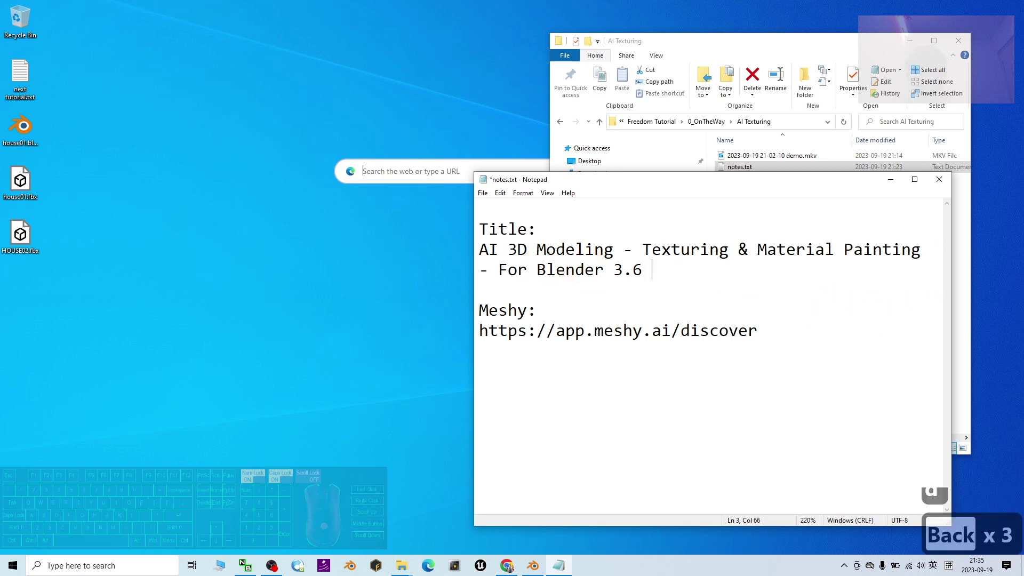
{"action": "type", "text": "3d mODE"}
{"action": "key", "text": "BackSpace"}
{"action": "key", "text": "BackSpace"}
{"action": "key", "text": "BackSpace"}
{"action": "key", "text": "BackSpace"}
{"action": "key", "text": "BackSpace"}
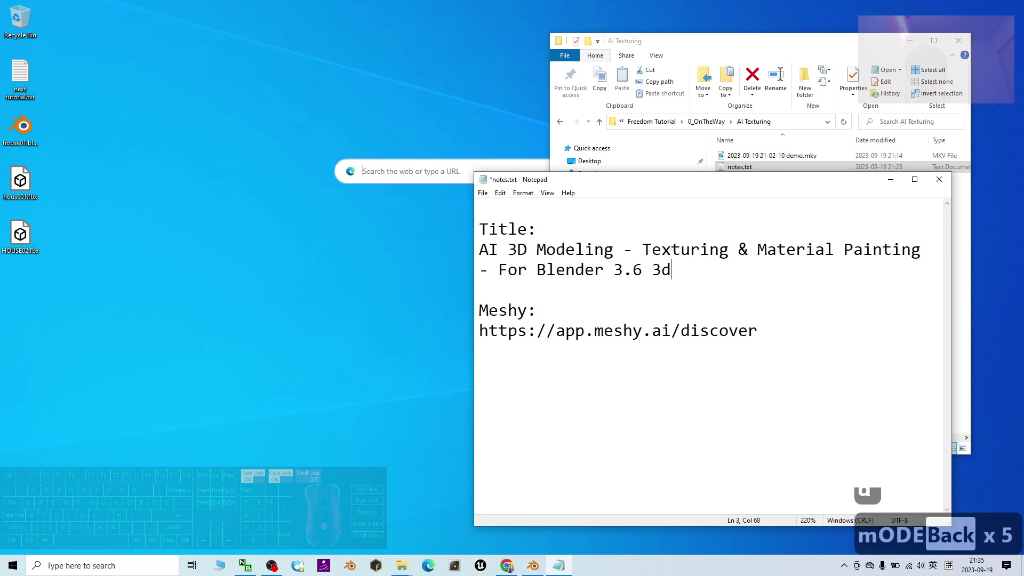
{"action": "type", "text": "D"}
{"action": "key", "text": "Caps_Lock"}
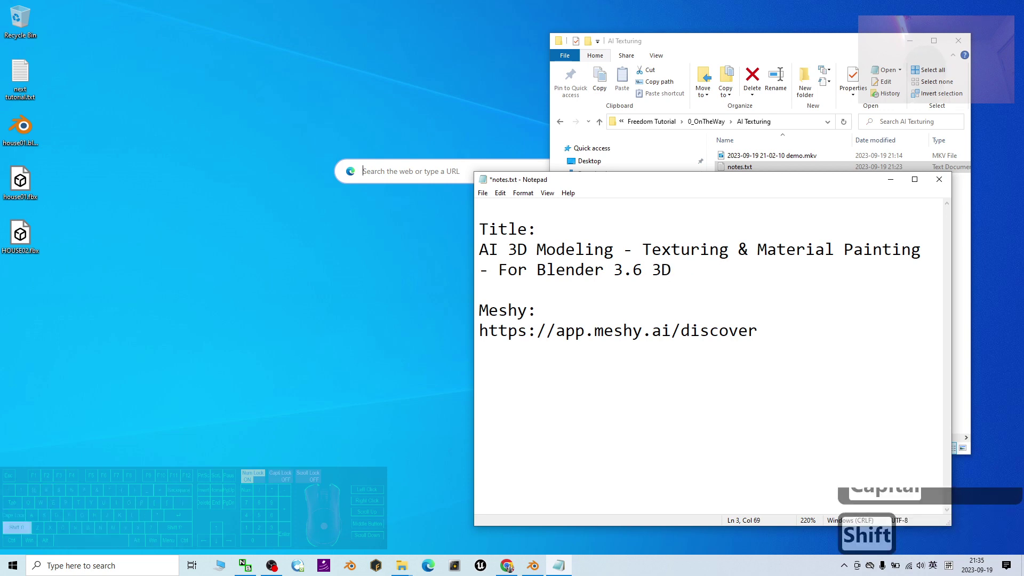
{"action": "type", "text": "Models"}
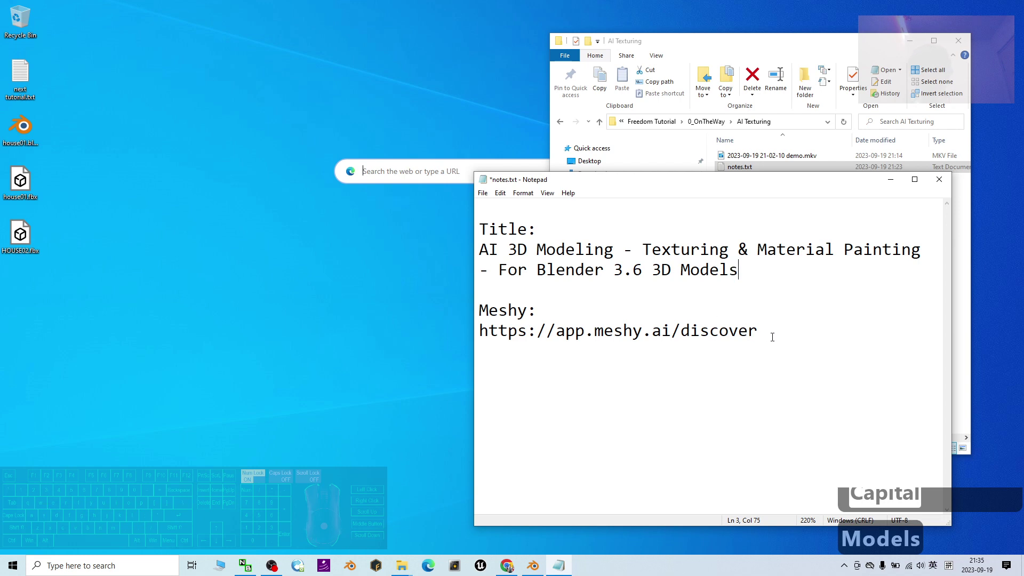
{"action": "left_click_drag", "start_coordinate": [757, 332], "coordinate": [475, 337]}
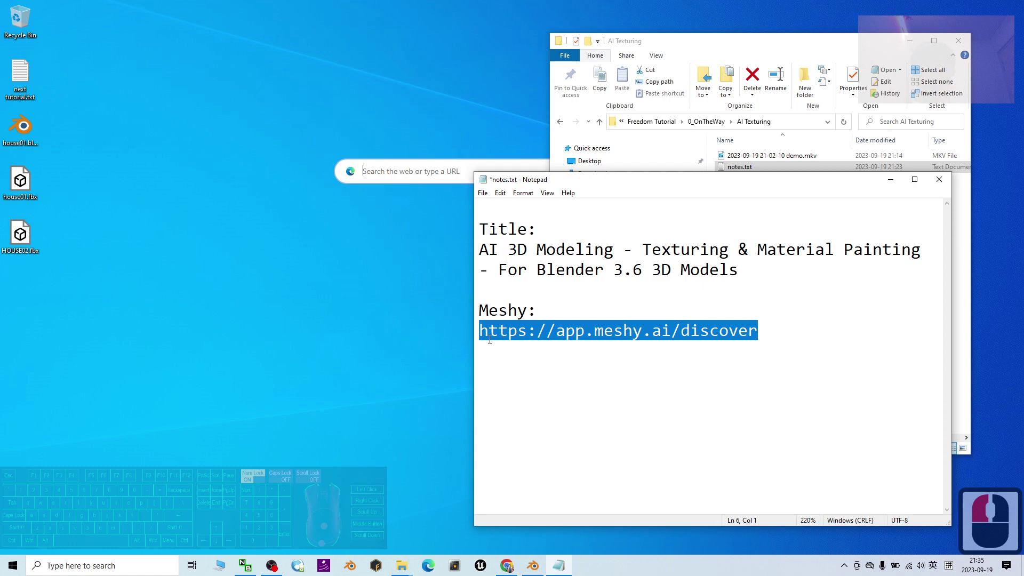
{"action": "key", "text": "ctrl+c"}
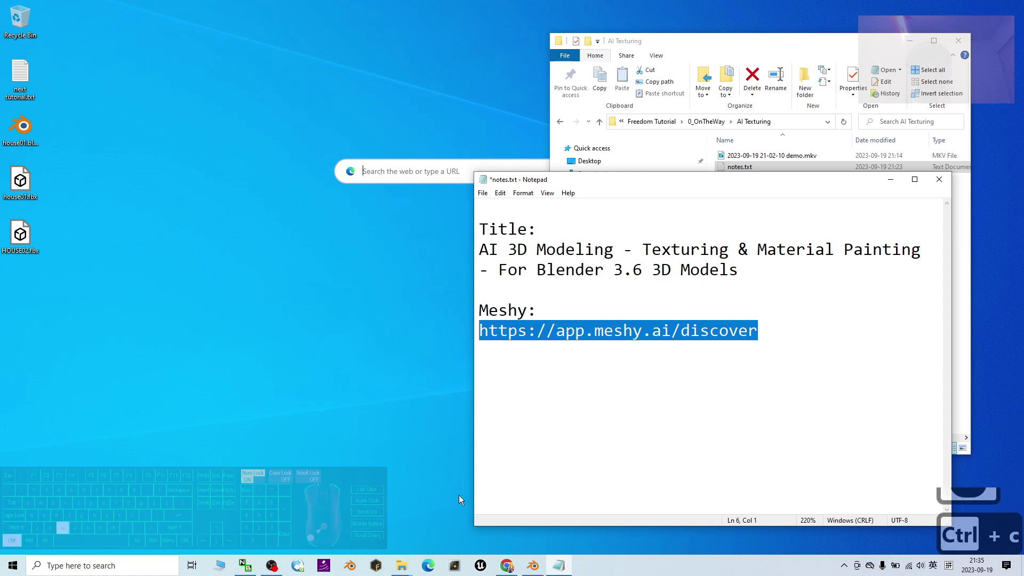
{"action": "left_click", "coordinate": [507, 566]}
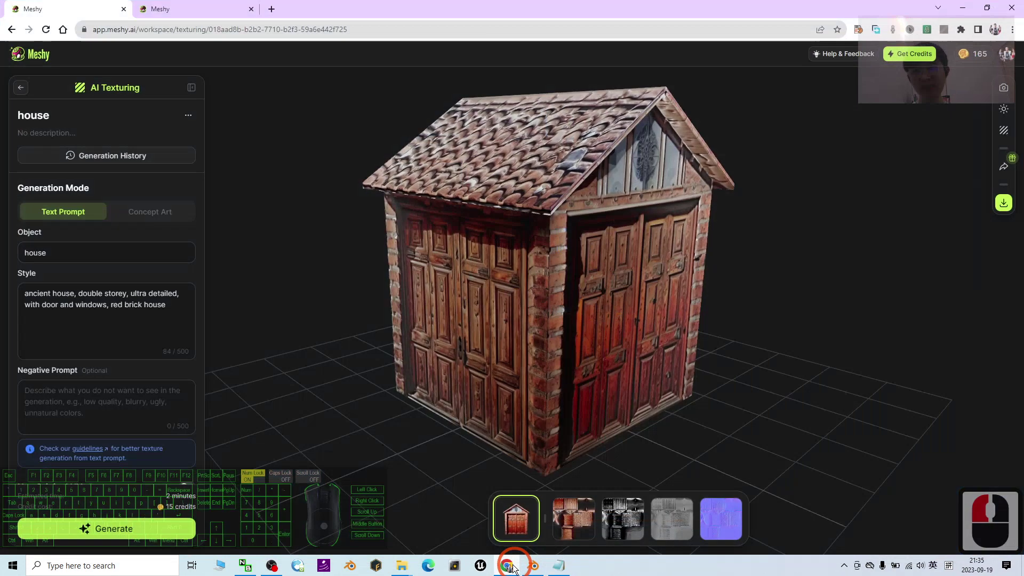
Close the old house texturing tab and bring up the Meshy Discover page
{"action": "left_click", "coordinate": [191, 11]}
{"action": "left_click", "coordinate": [125, 8]}
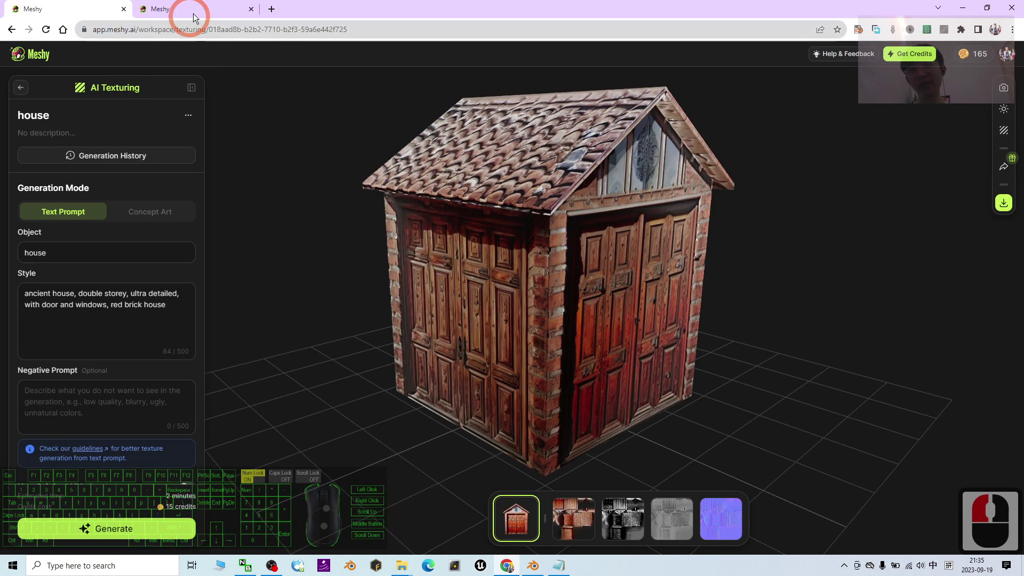
{"action": "left_click", "coordinate": [124, 10]}
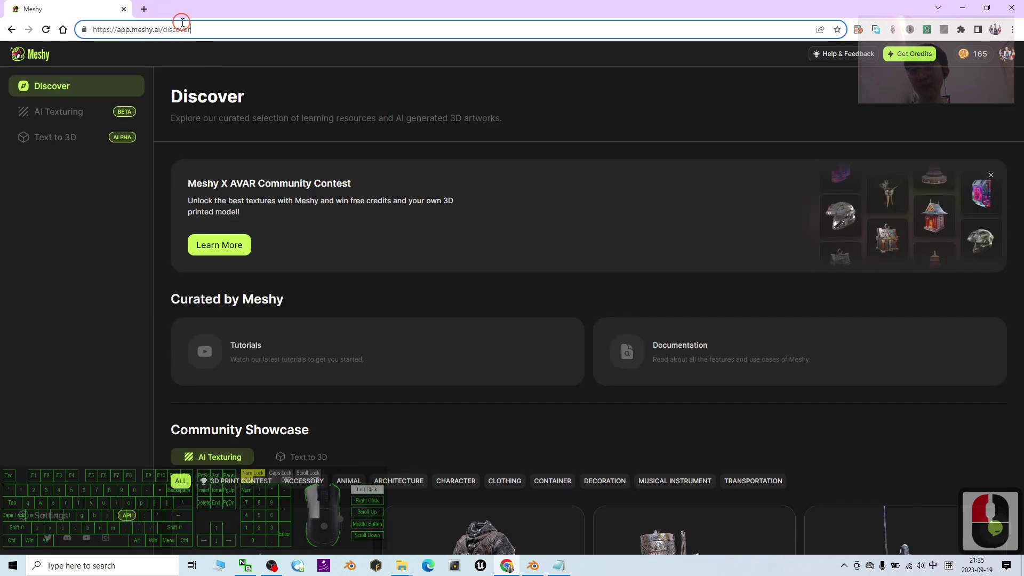
Load the copied Meshy address in Chrome and go to the AI Texturing page
{"action": "key", "text": "ctrl+v"}
{"action": "key", "text": "Return"}
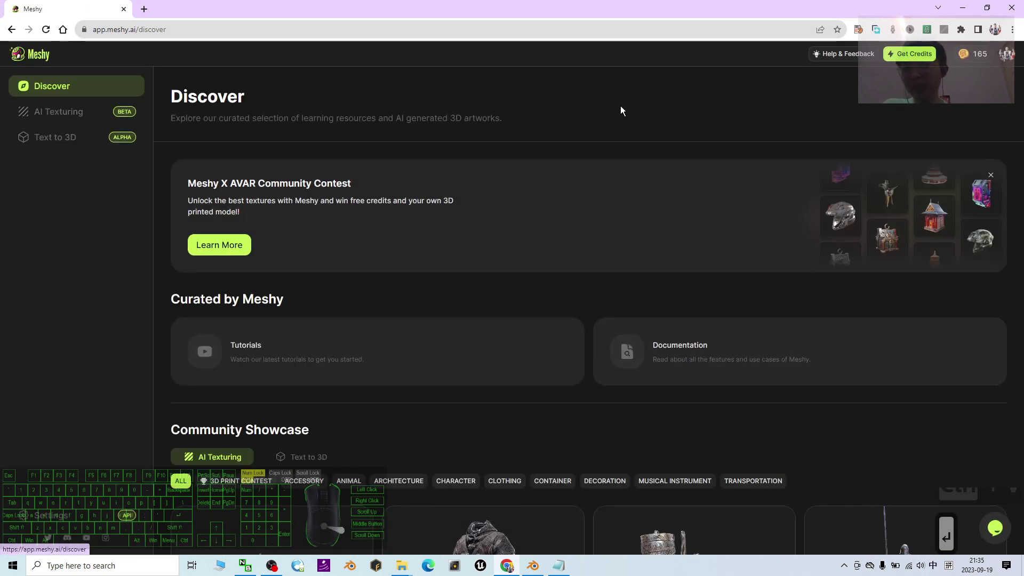
{"action": "left_click", "coordinate": [61, 118]}
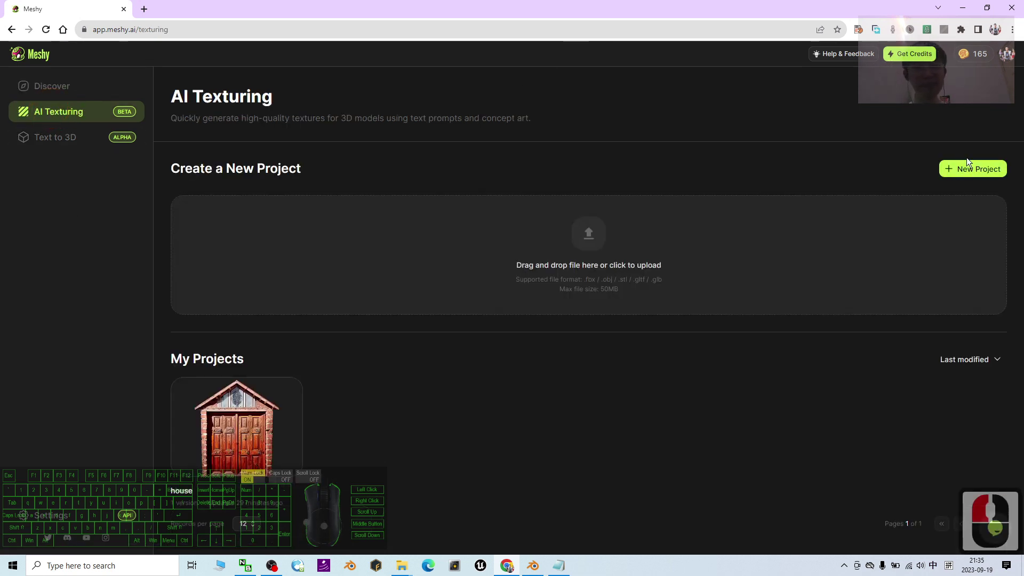
Start a new AI Texturing project and upload HOUSE02.fbx from the desktop as its model
{"action": "left_click", "coordinate": [971, 172]}
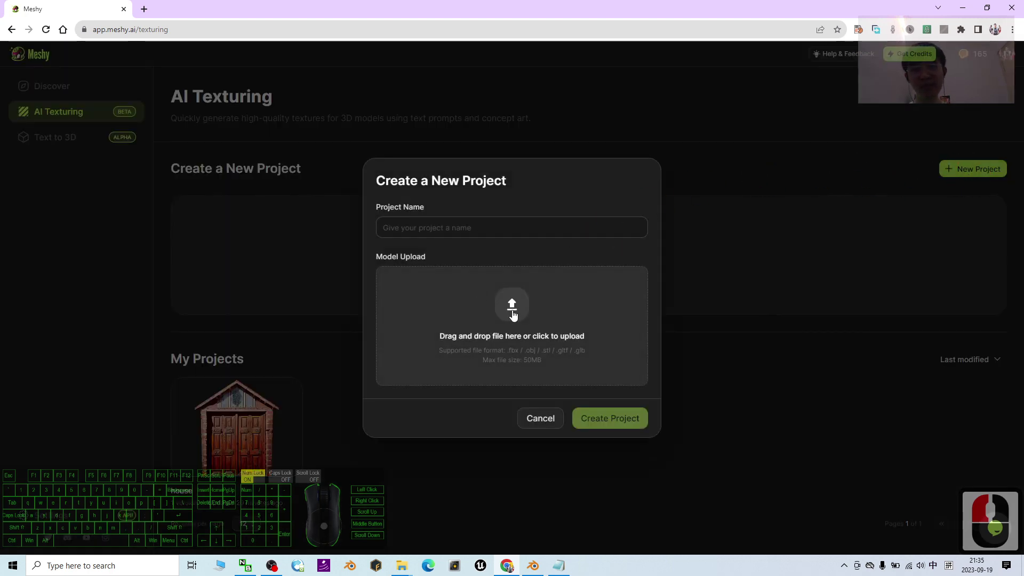
{"action": "double_click", "coordinate": [422, 8]}
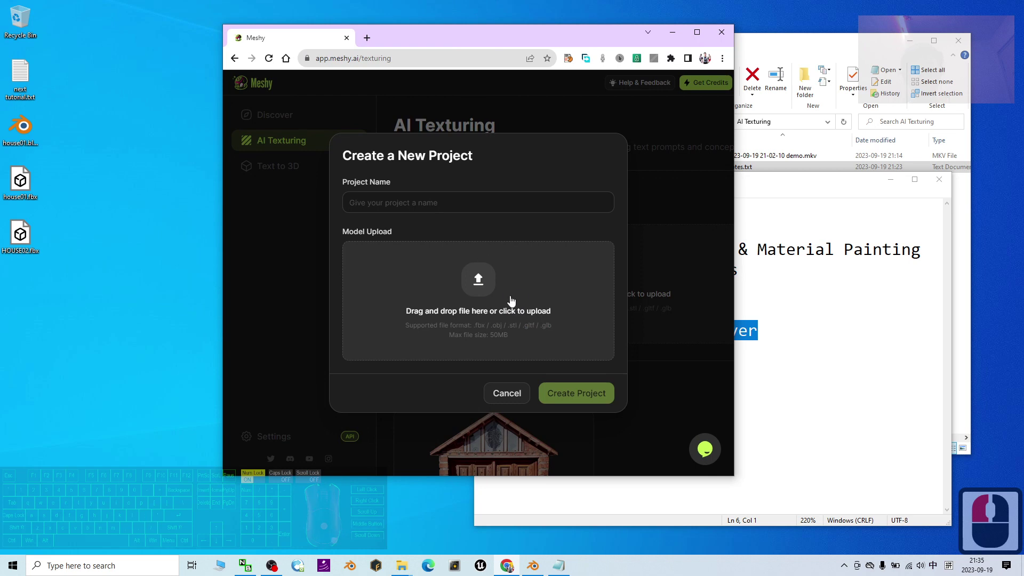
{"action": "left_click_drag", "start_coordinate": [20, 235], "coordinate": [488, 296]}
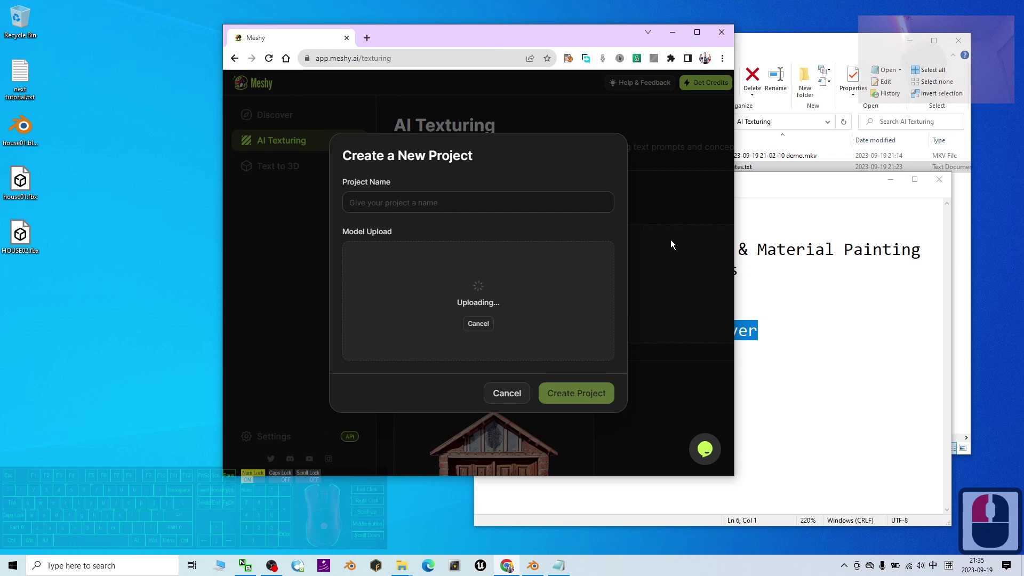
Name the project house02, create it, and maximize the browser window
{"action": "left_click", "coordinate": [405, 205]}
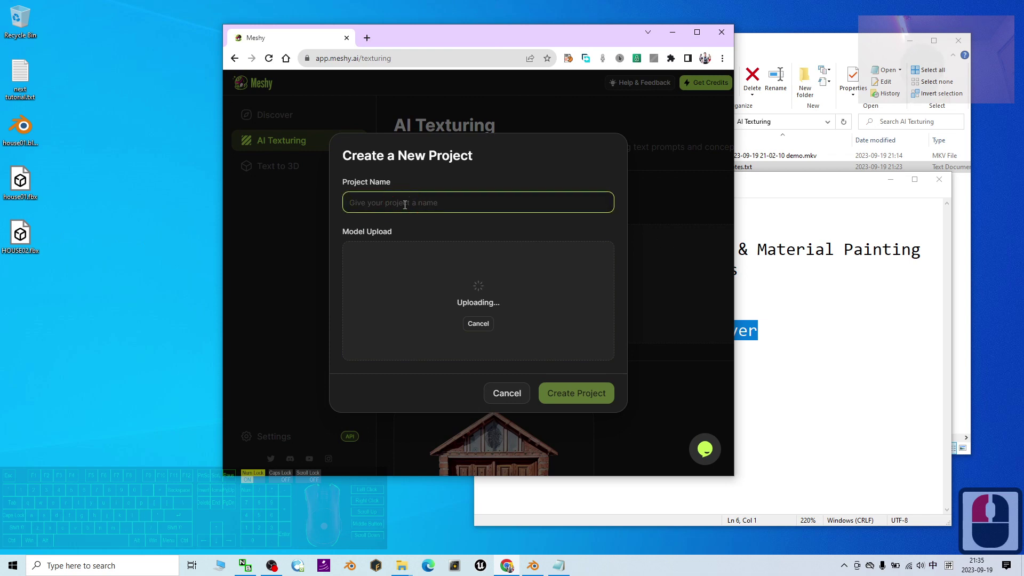
{"action": "key", "text": "Caps_Lock"}
{"action": "type", "text": "HOUSE"}
{"action": "key", "text": "BackSpace"}
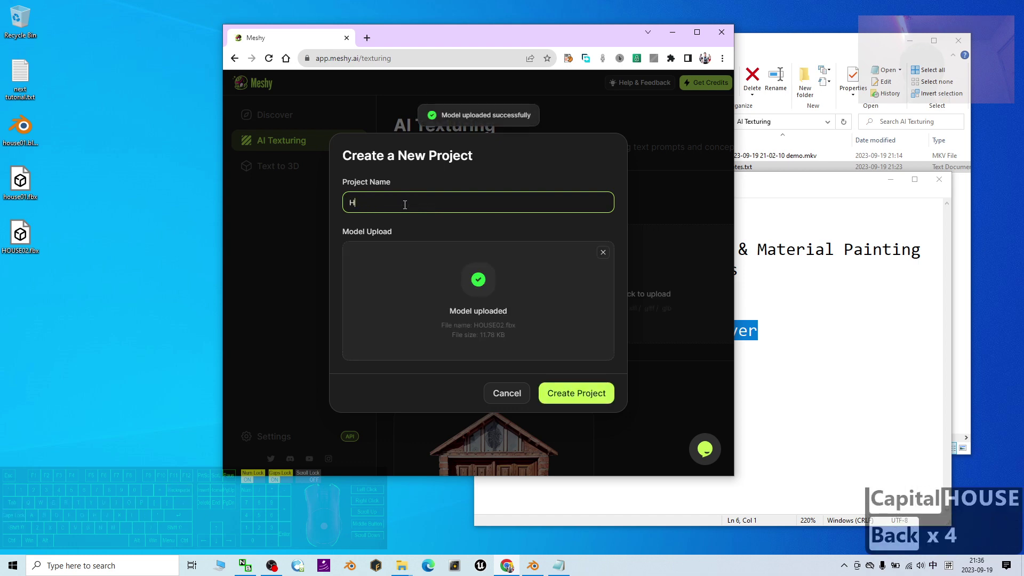
{"action": "key", "text": "BackSpace"}
{"action": "key", "text": "BackSpace"}
{"action": "key", "text": "Caps_Lock"}
{"action": "type", "text": "house"}
{"action": "key", "text": "shift"}
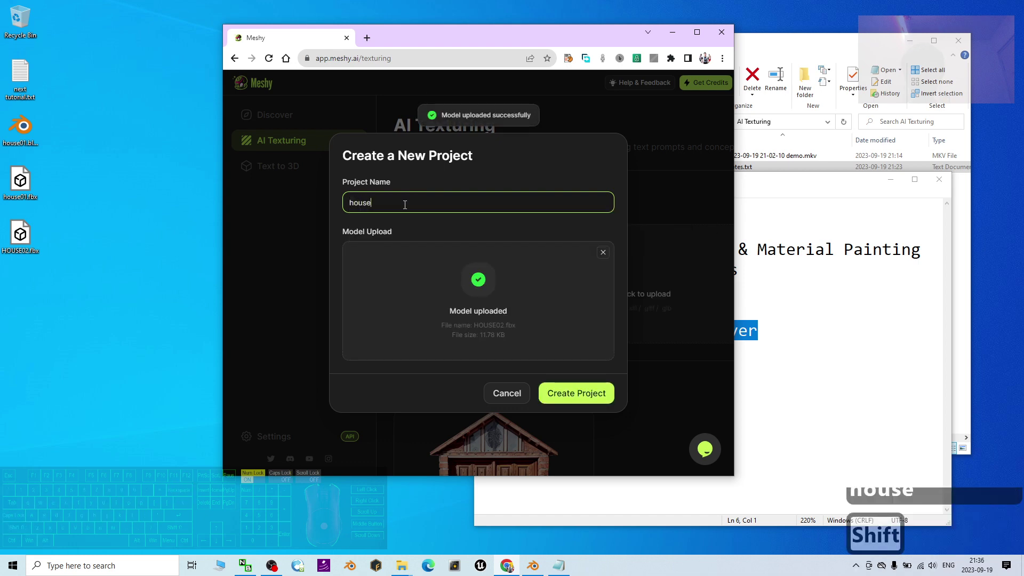
{"action": "type", "text": "03"}
{"action": "key", "text": "BackSpace"}
{"action": "type", "text": "2"}
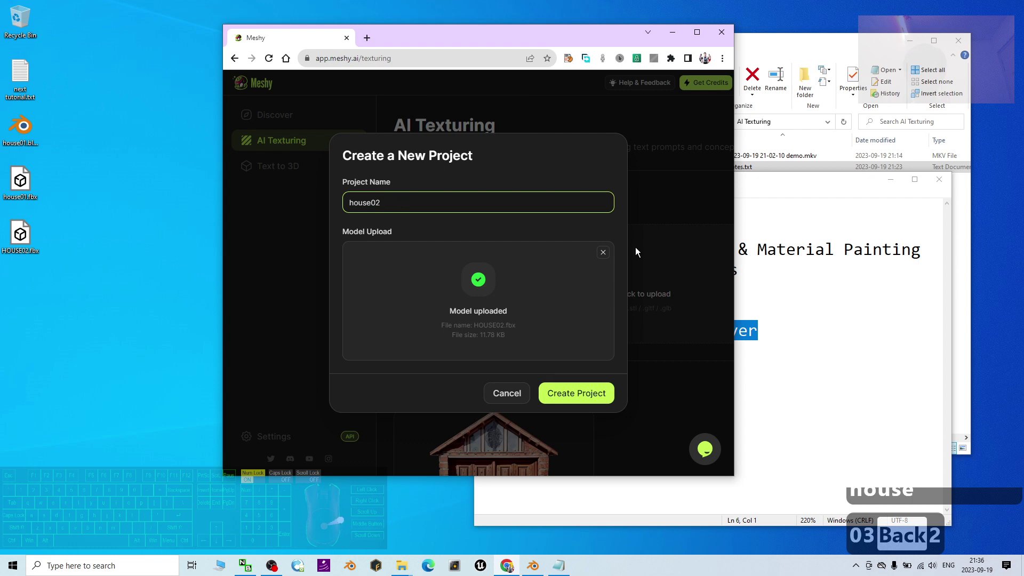
{"action": "left_click", "coordinate": [596, 390]}
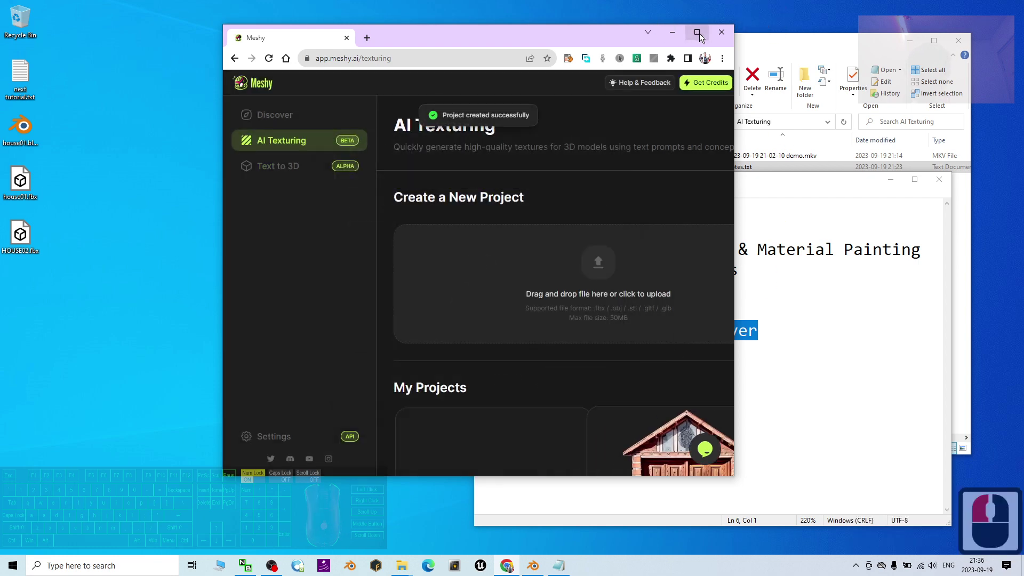
{"action": "left_click", "coordinate": [697, 33]}
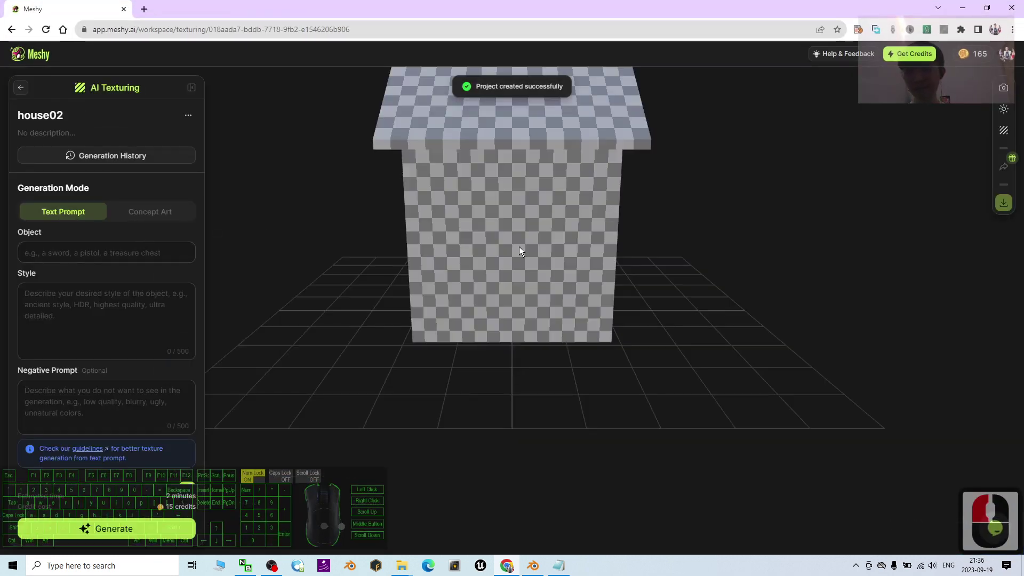
Inspect the uploaded house from several sides and set the text prompt's Object to "house"
{"action": "scroll", "coordinate": [453, 341], "scroll_direction": "down", "scroll_amount": 2}
{"action": "scroll", "coordinate": [494, 341], "scroll_direction": "up", "scroll_amount": 5}
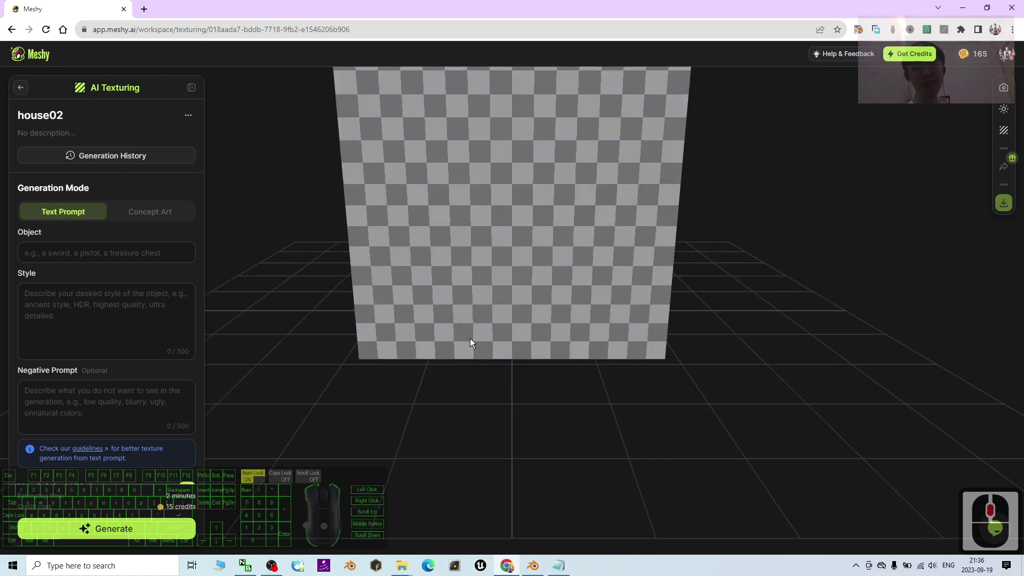
{"action": "left_click_drag", "start_coordinate": [469, 338], "coordinate": [441, 327]}
{"action": "scroll", "coordinate": [485, 324], "scroll_direction": "down", "scroll_amount": 12}
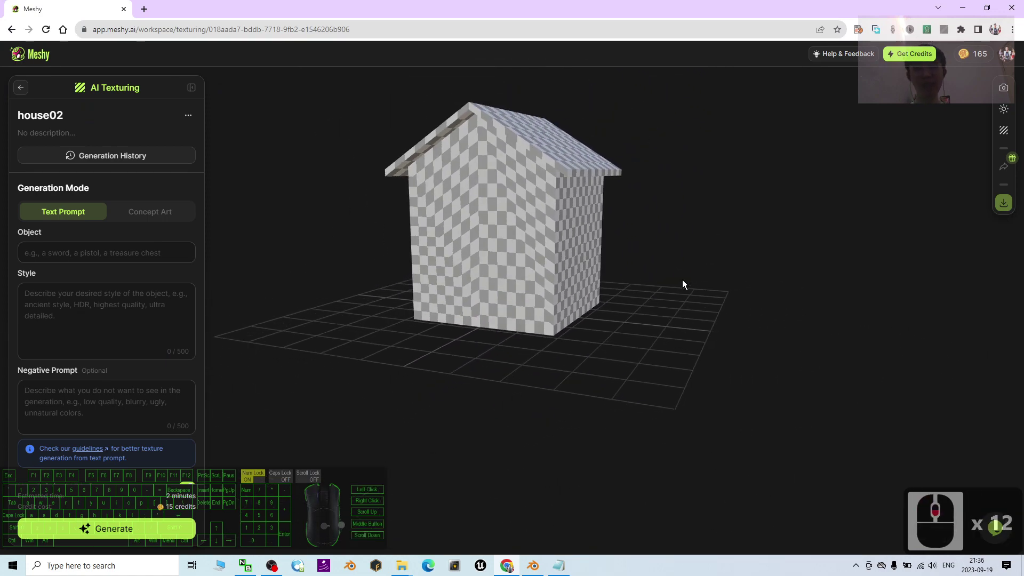
{"action": "left_click_drag", "start_coordinate": [586, 325], "coordinate": [336, 265]}
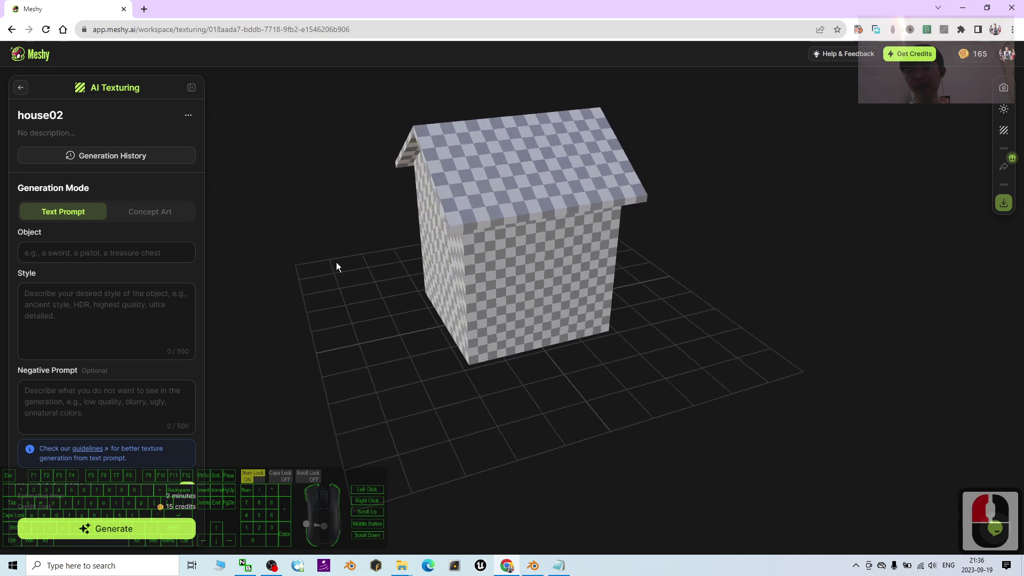
{"action": "left_click", "coordinate": [89, 254]}
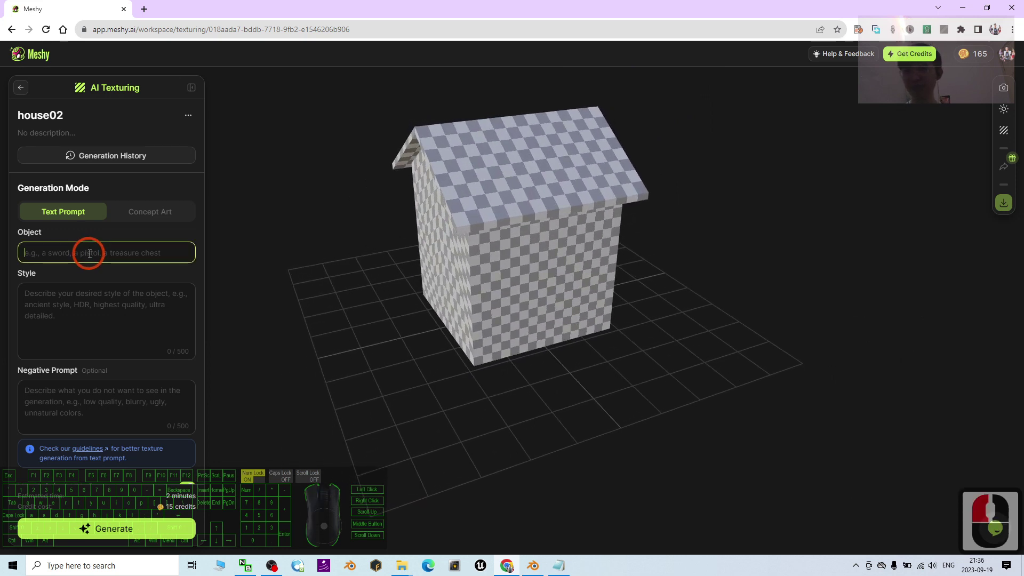
{"action": "type", "text": "house"}
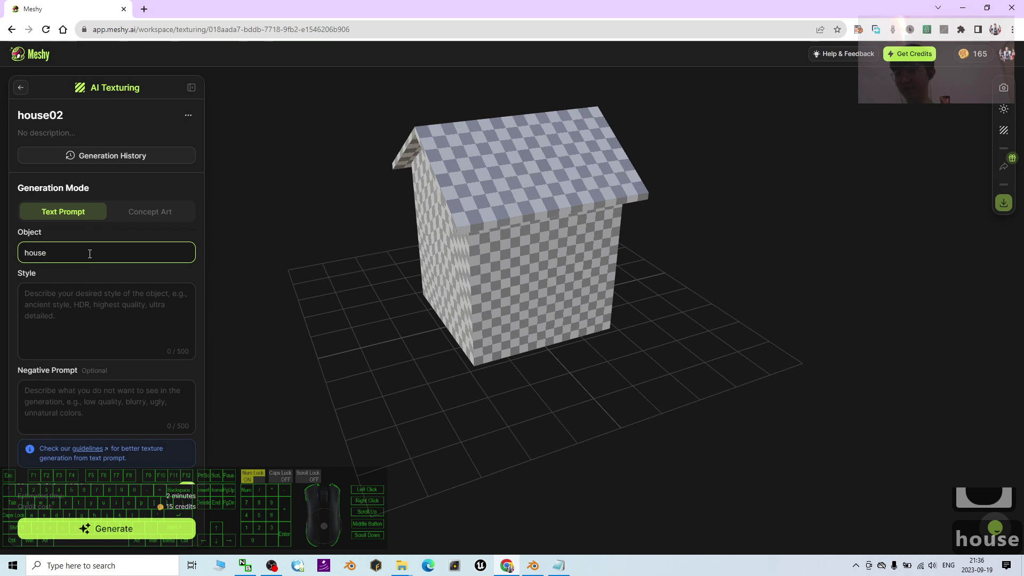
Open a new blank Notepad document clear of the Meshy prompt fields and add two empty lines
{"action": "left_click", "coordinate": [119, 565]}
{"action": "type", "text": "no"}
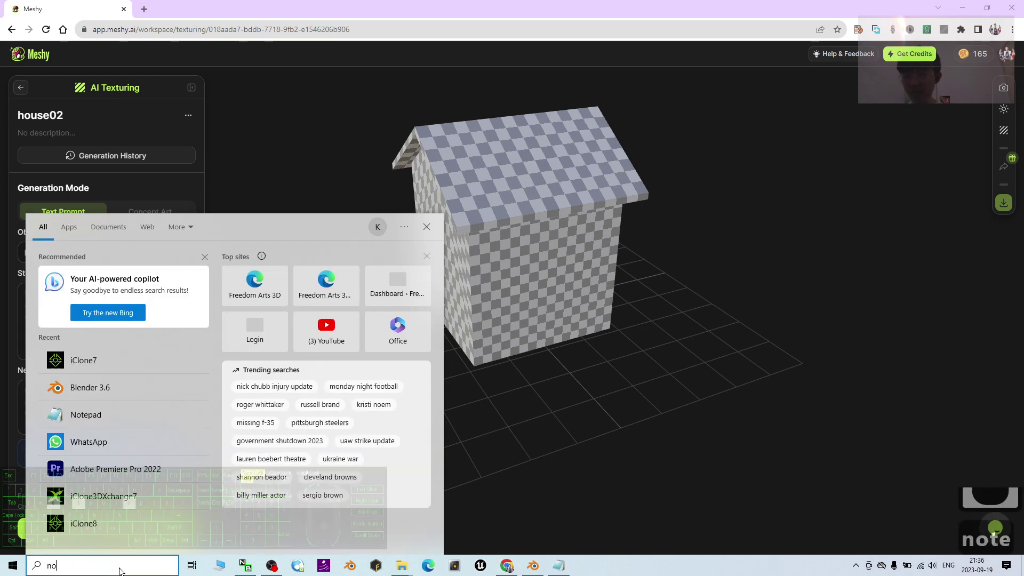
{"action": "type", "text": "tes"}
{"action": "key", "text": "Return"}
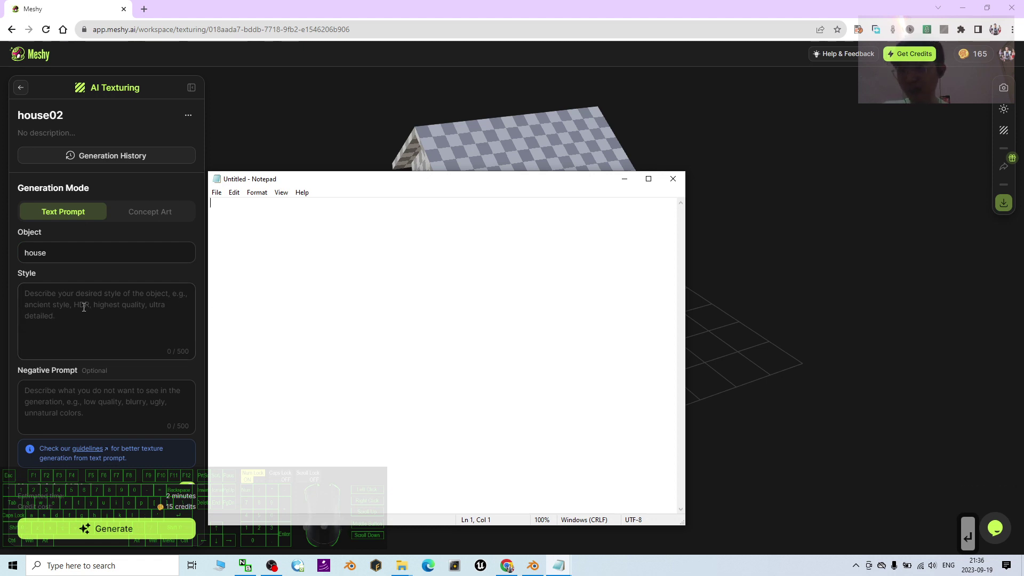
{"action": "left_click_drag", "start_coordinate": [412, 181], "coordinate": [436, 201]}
{"action": "left_click", "coordinate": [354, 340]}
{"action": "key", "text": "Return"}
{"action": "key", "text": "Return"}
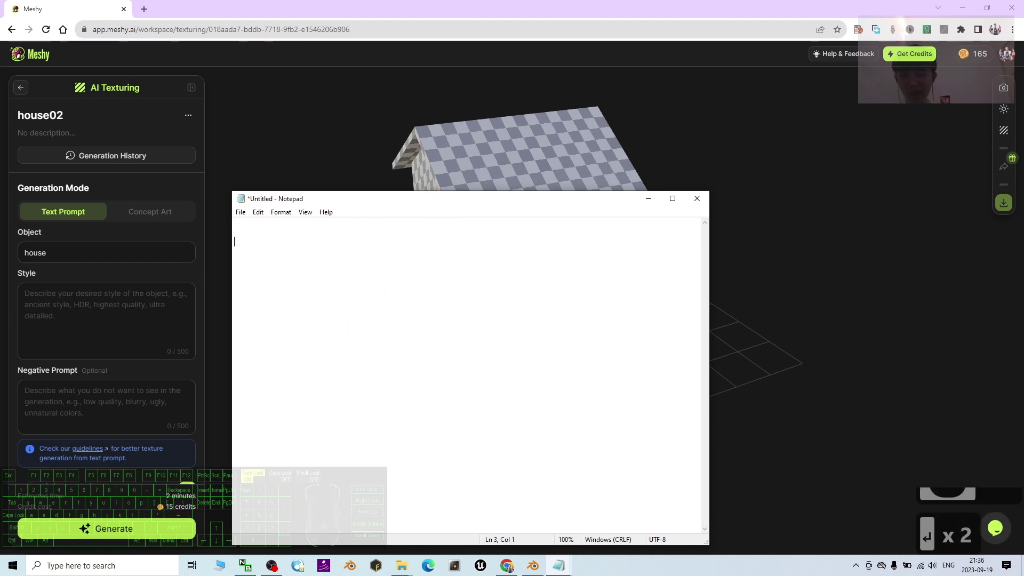
Write the style prompt "modern house, red brick, high quality, with roof" in the blank Notepad document
{"action": "type", "text": "modern house"}
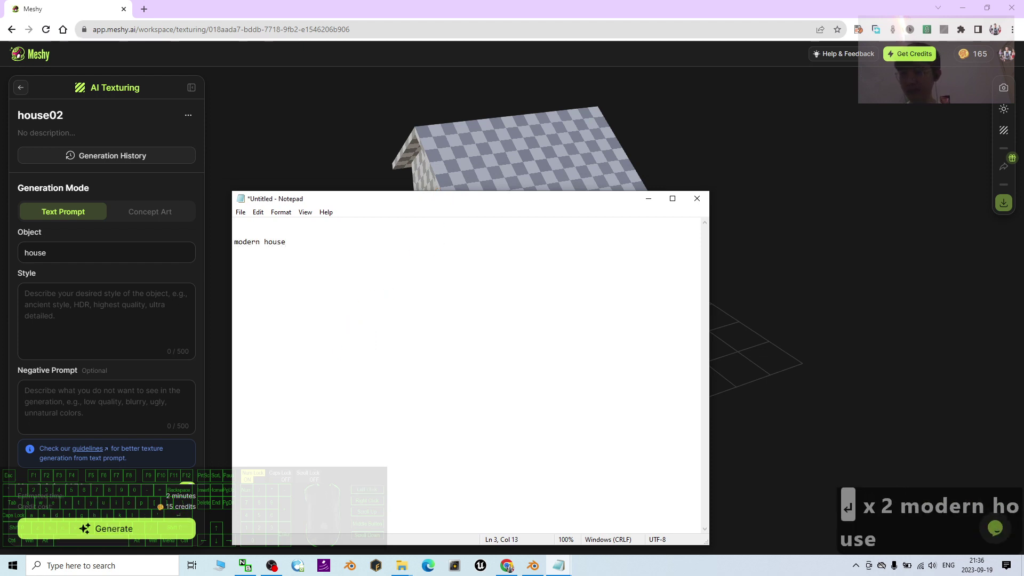
{"action": "type", "text": ", HDR, "}
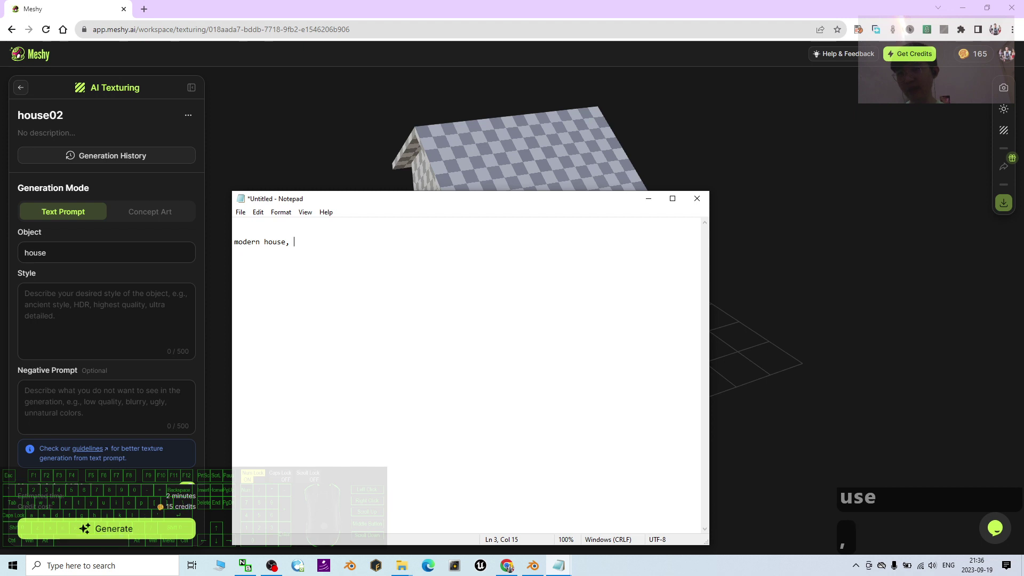
{"action": "type", "text": "red"}
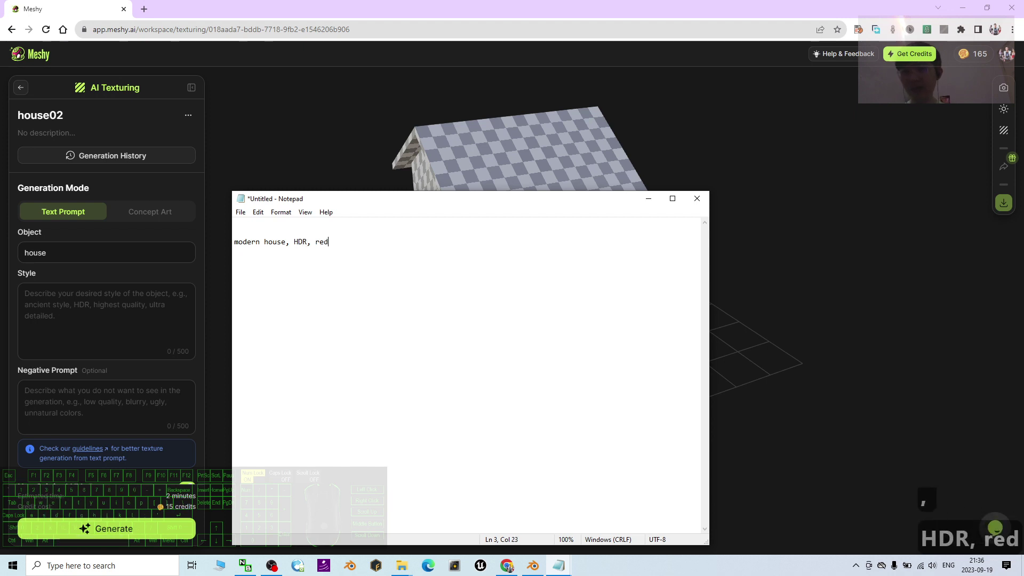
{"action": "key", "text": "BackSpace"}
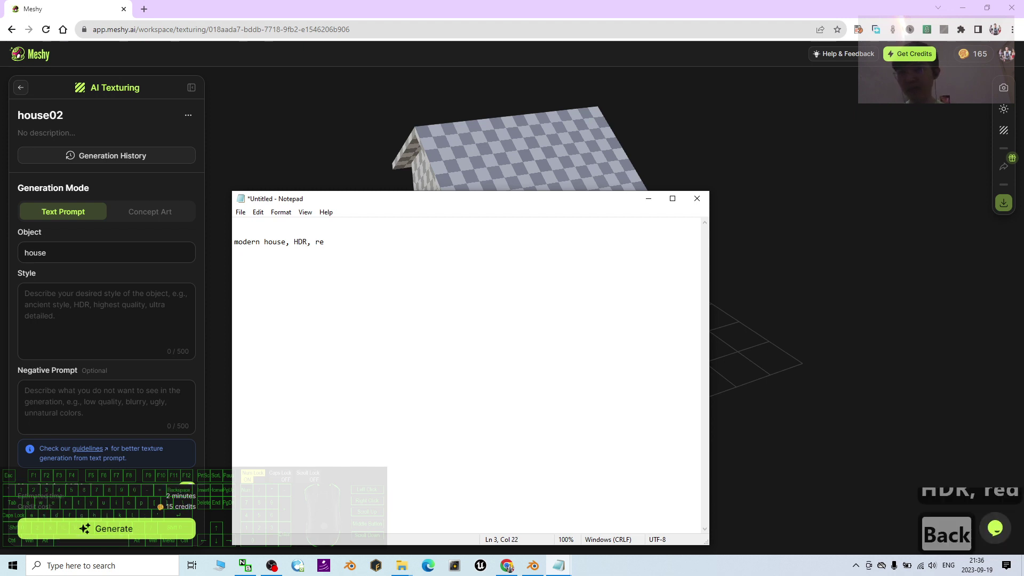
{"action": "key", "text": "BackSpace"}
{"action": "key", "text": "BackSpace"}
{"action": "key", "text": "BackSpace"}
{"action": "key", "text": "BackSpace"}
{"action": "key", "text": "BackSpace"}
{"action": "key", "text": "BackSpace"}
{"action": "key", "text": "BackSpace"}
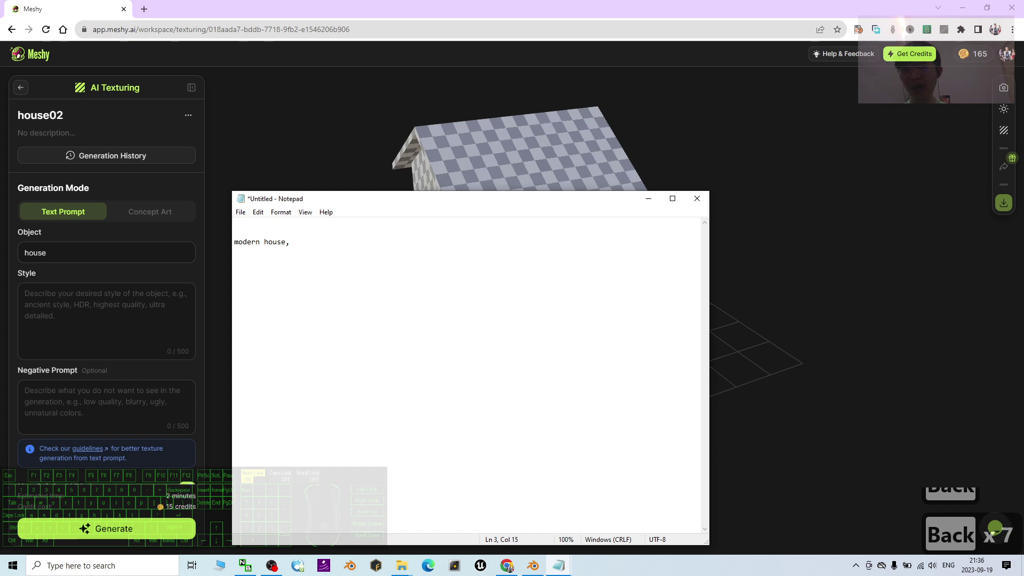
{"action": "type", "text": "red brick"}
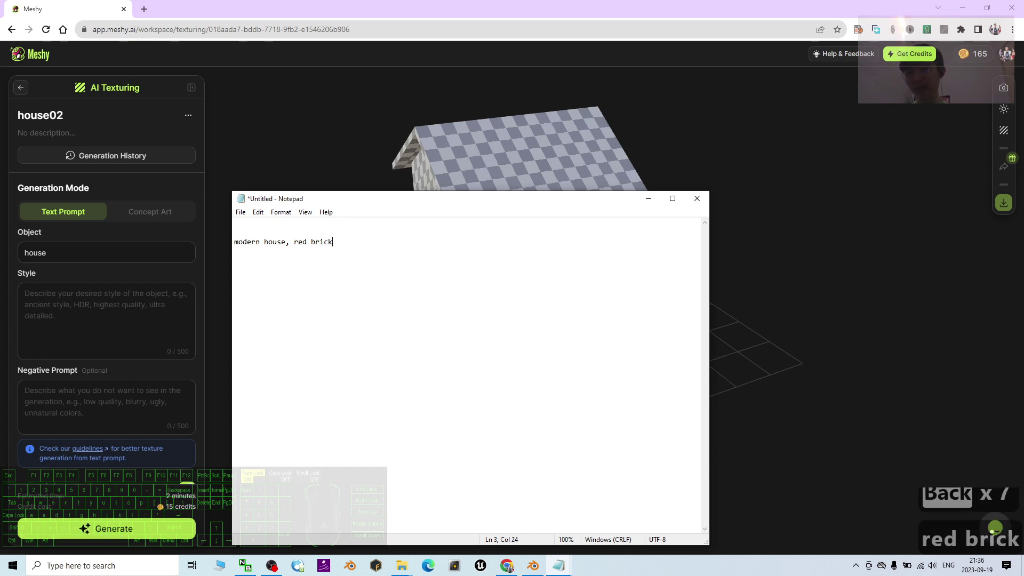
{"action": "type", "text": ", high"}
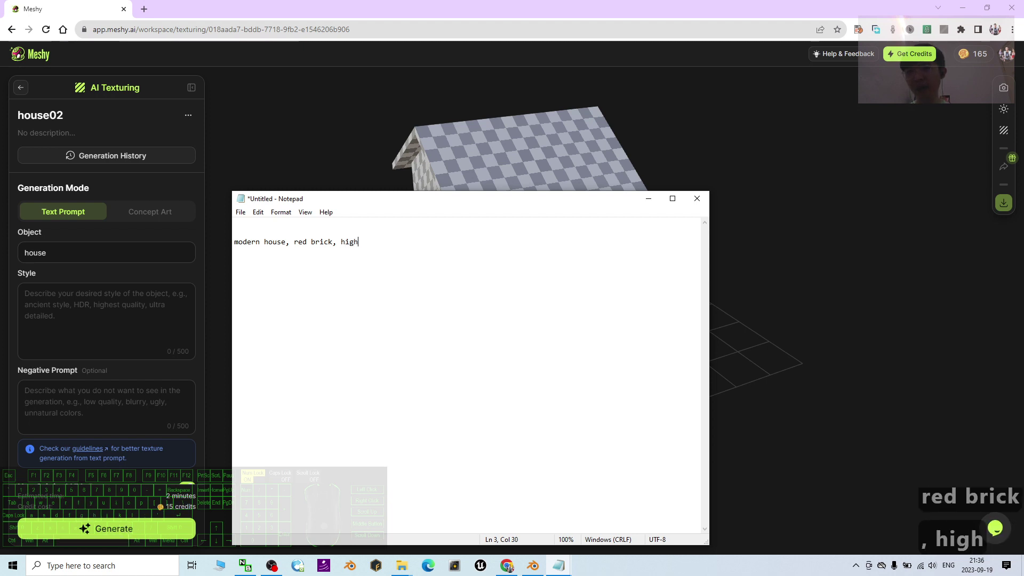
{"action": "type", "text": " quality"}
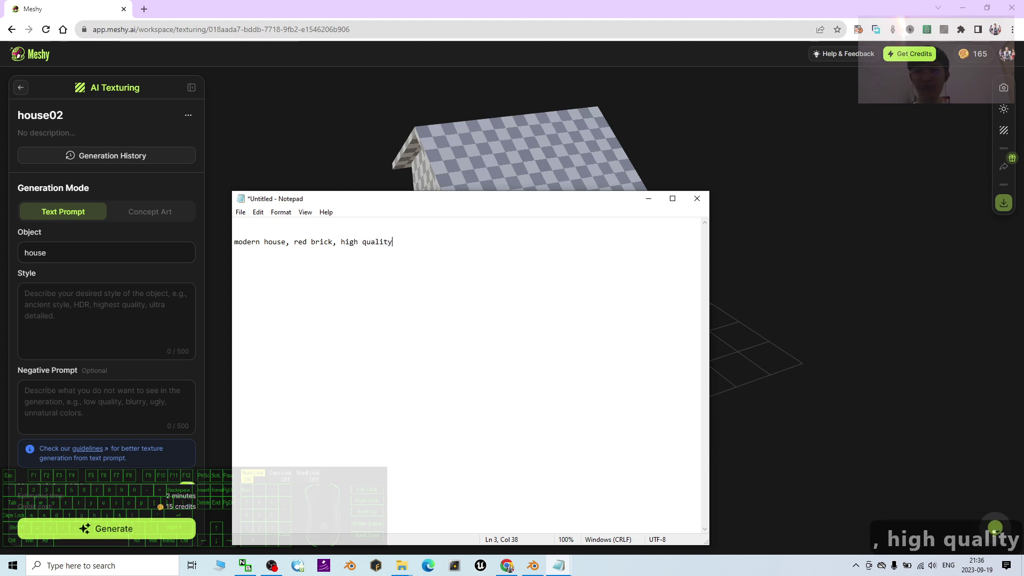
{"action": "type", "text": ", wi"}
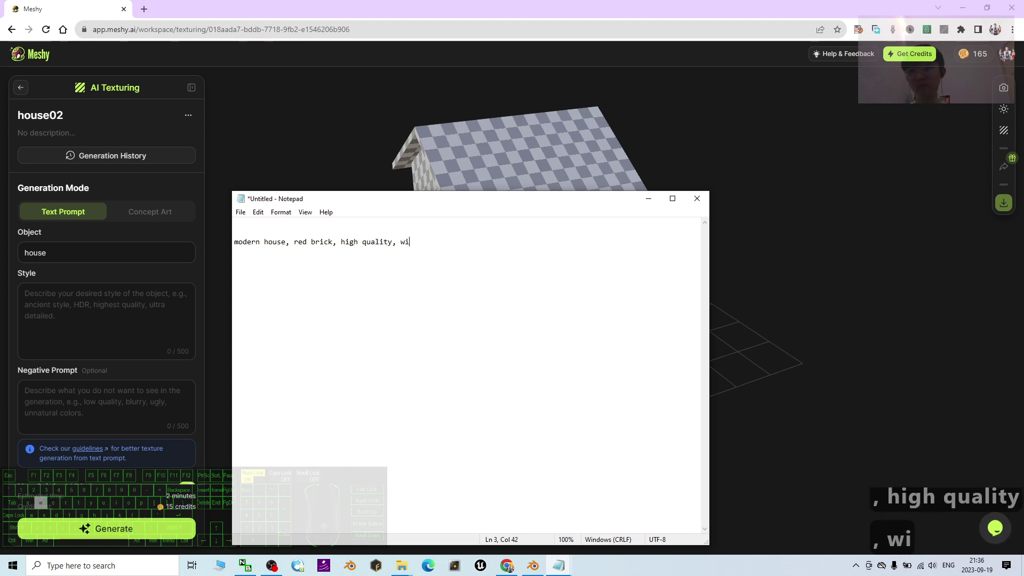
{"action": "type", "text": "th roo"}
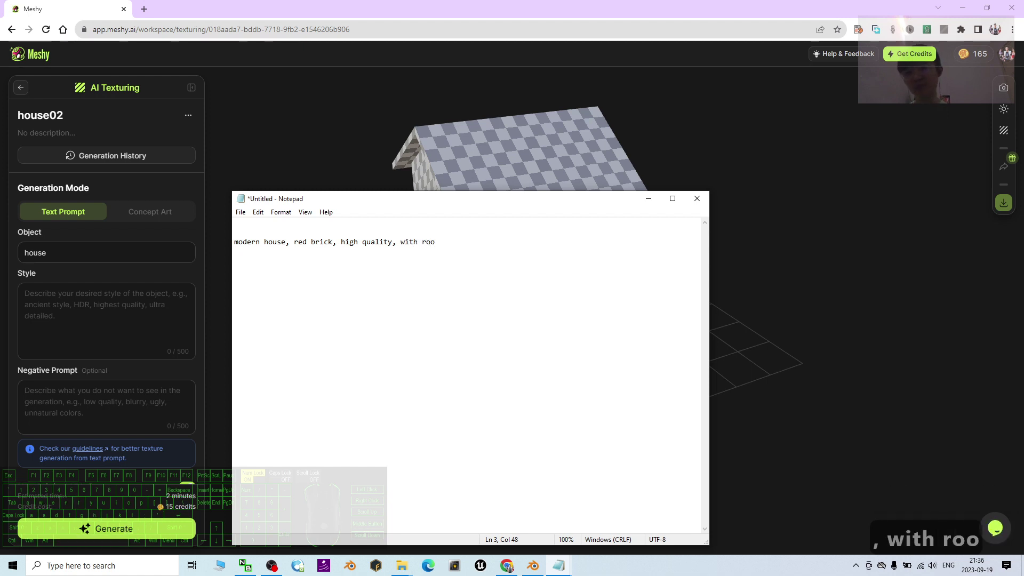
{"action": "type", "text": "f"}
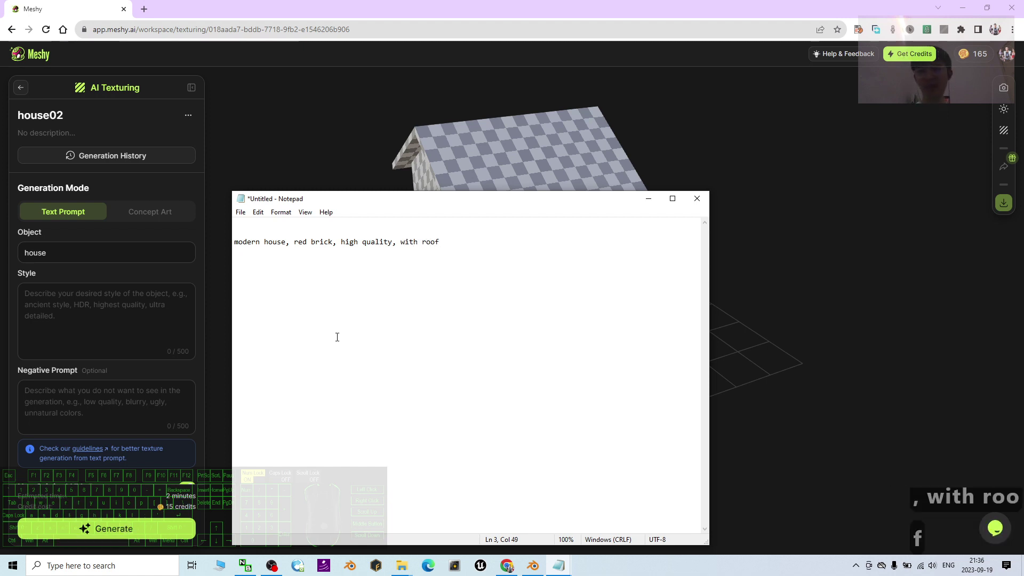
Copy the prompt line from Notepad into Meshy's Style description and generate the house texture
{"action": "left_click_drag", "start_coordinate": [450, 244], "coordinate": [235, 243]}
{"action": "key", "text": "ctrl+c"}
{"action": "left_click", "coordinate": [75, 312]}
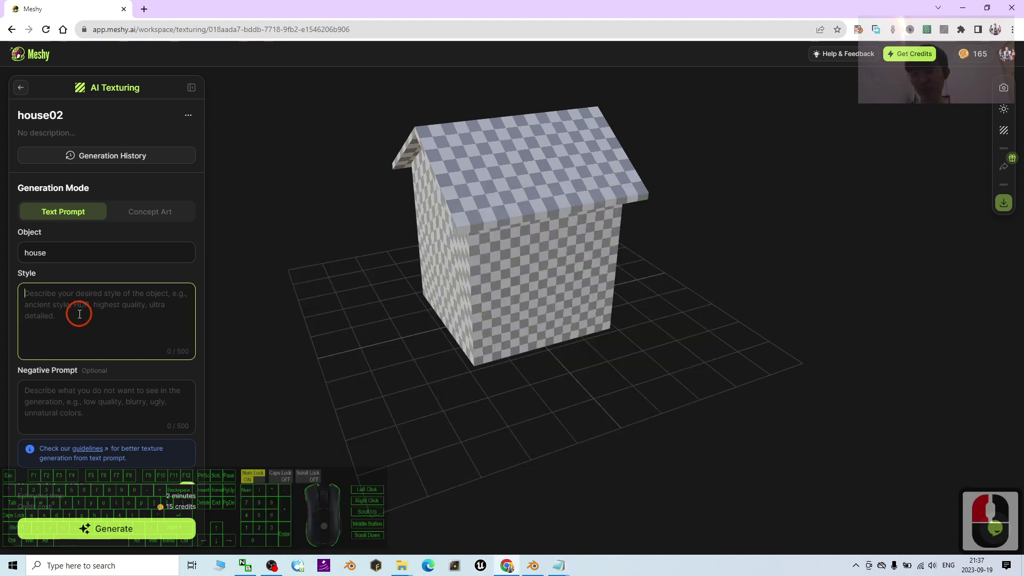
{"action": "key", "text": "ctrl+v"}
{"action": "left_click", "coordinate": [50, 312]}
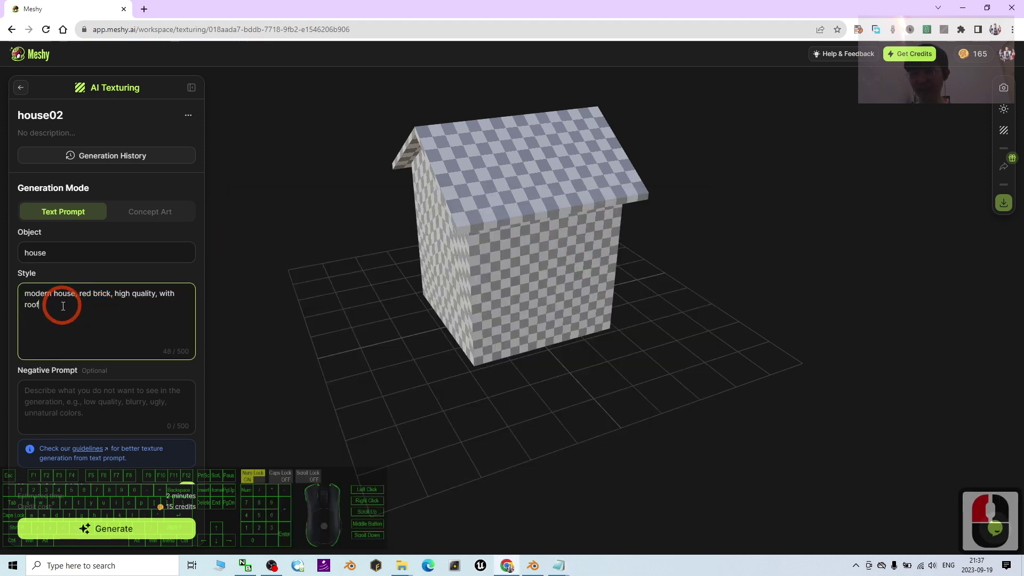
{"action": "left_click", "coordinate": [75, 316]}
{"action": "left_click", "coordinate": [112, 334]}
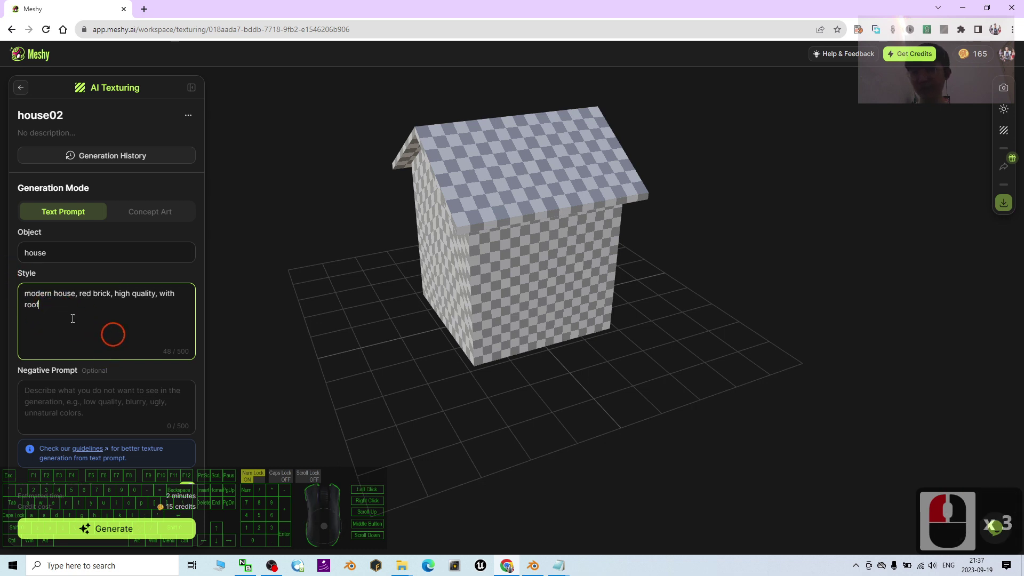
{"action": "left_click", "coordinate": [43, 301]}
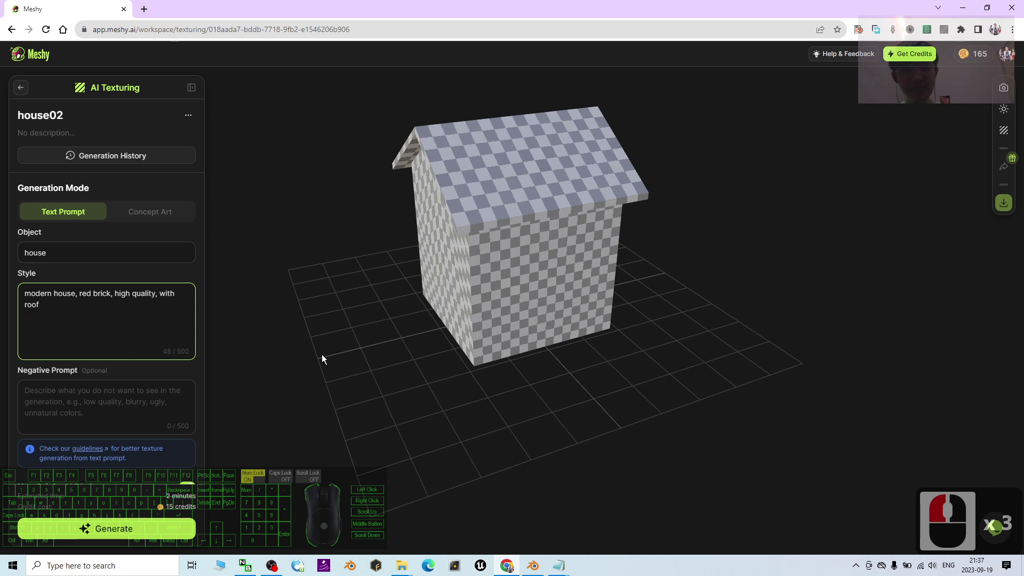
{"action": "left_click", "coordinate": [115, 530]}
{"action": "left_click", "coordinate": [692, 350]}
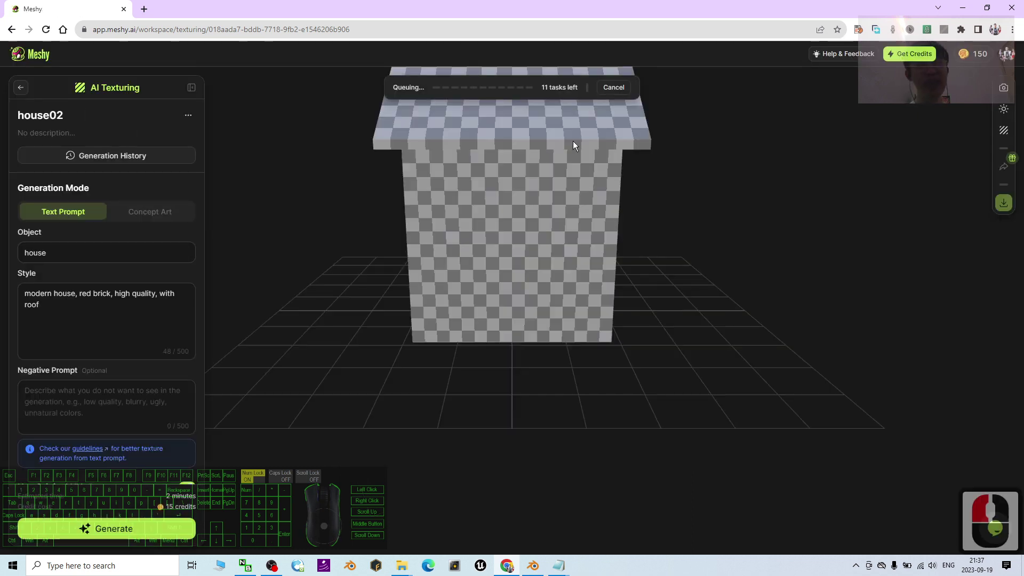
Cancel the running texture generation task for house02
{"action": "left_click_drag", "start_coordinate": [459, 199], "coordinate": [635, 191]}
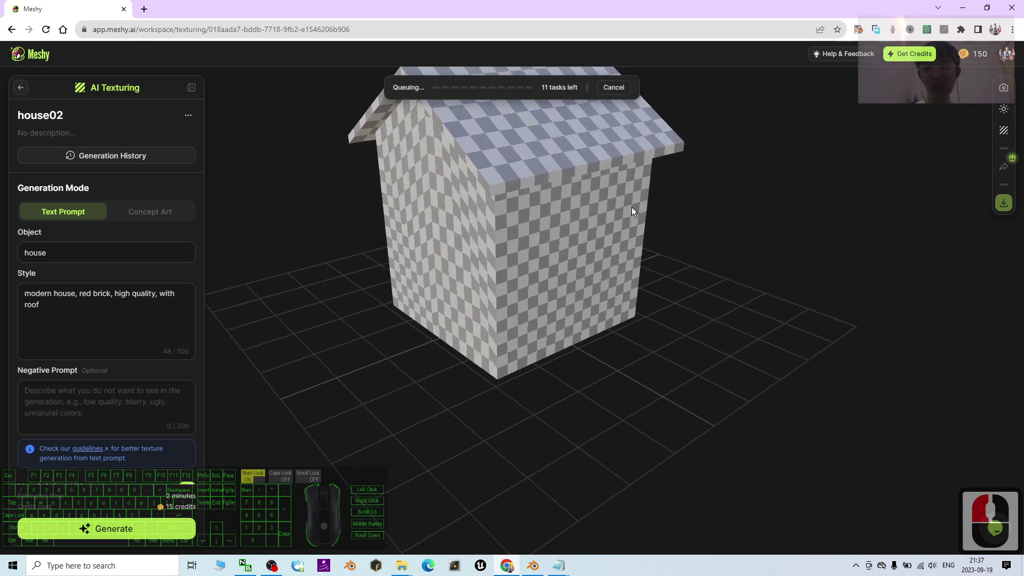
{"action": "scroll", "coordinate": [147, 365], "scroll_direction": "down", "scroll_amount": 4}
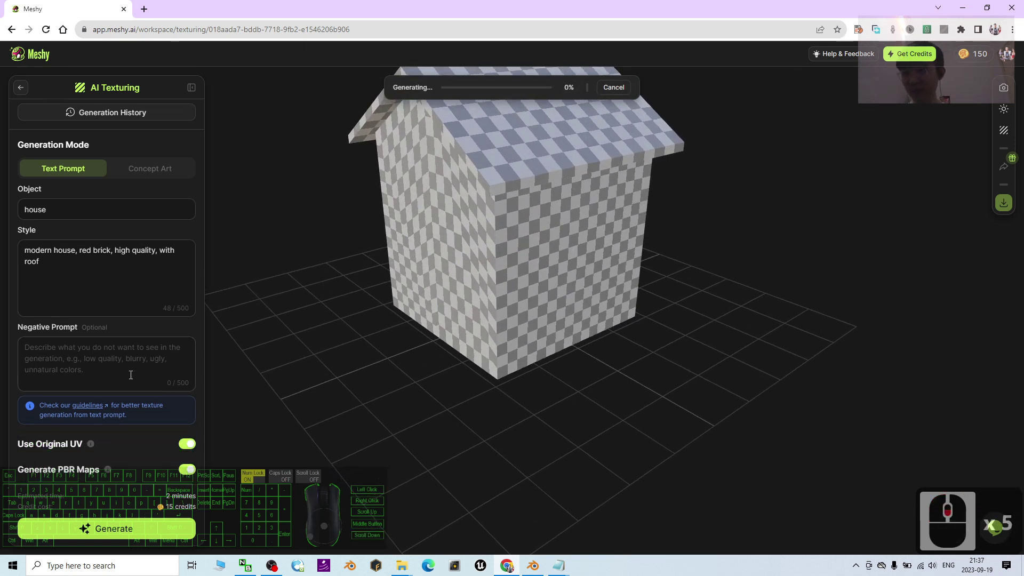
{"action": "left_click", "coordinate": [628, 91]}
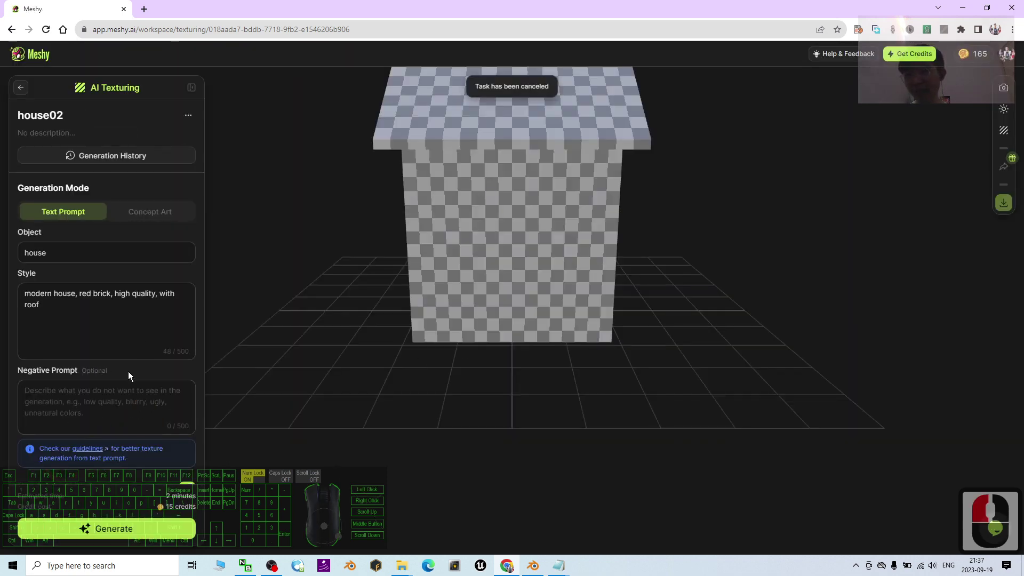
{"action": "scroll", "coordinate": [163, 417], "scroll_direction": "down", "scroll_amount": 5}
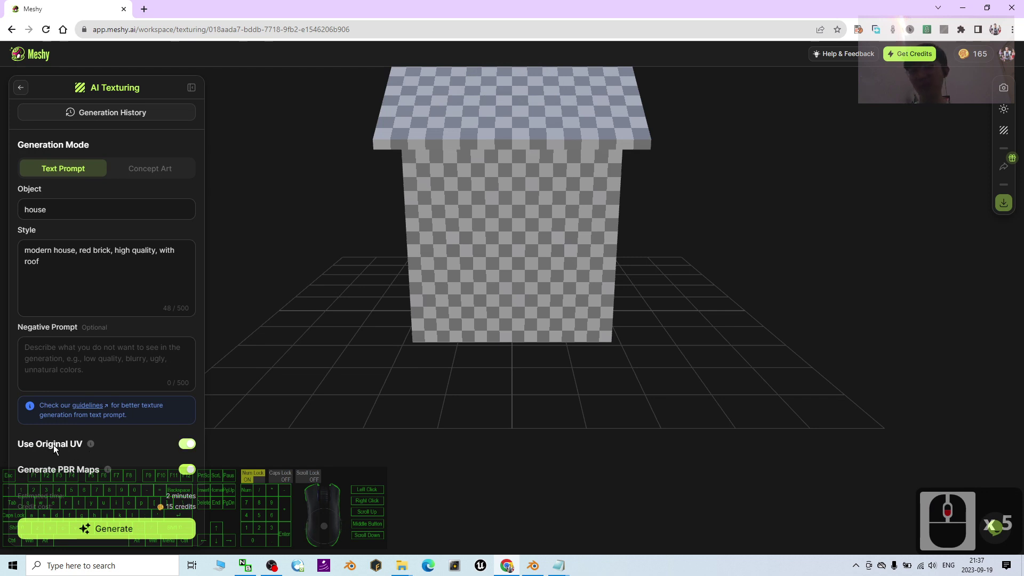
Switch to Blender and examine the UV layout of all the house's faces in UV Editing, then return to Meshy
{"action": "left_click", "coordinate": [533, 566]}
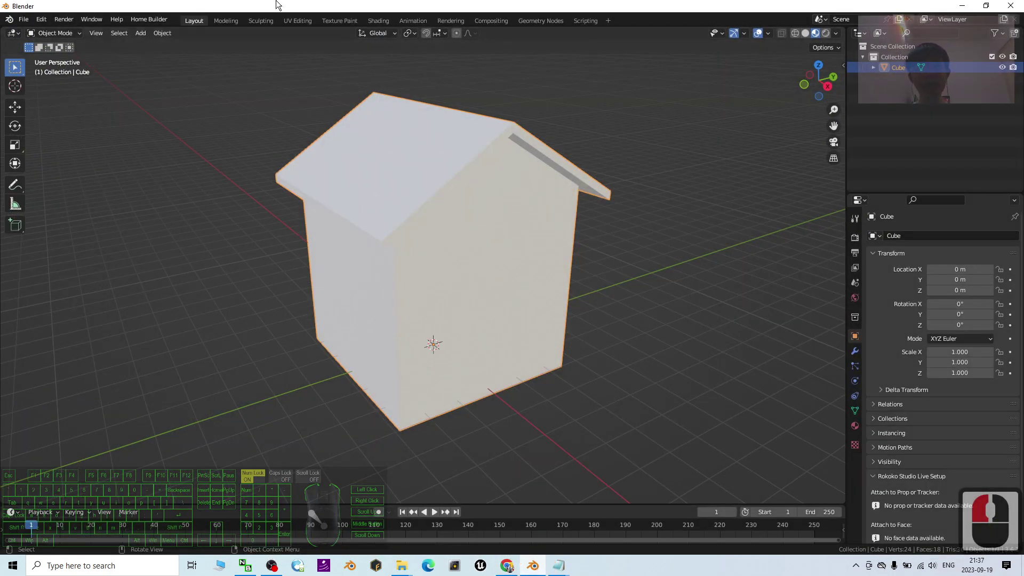
{"action": "left_click", "coordinate": [297, 21]}
{"action": "scroll", "coordinate": [261, 281], "scroll_direction": "up", "scroll_amount": 6}
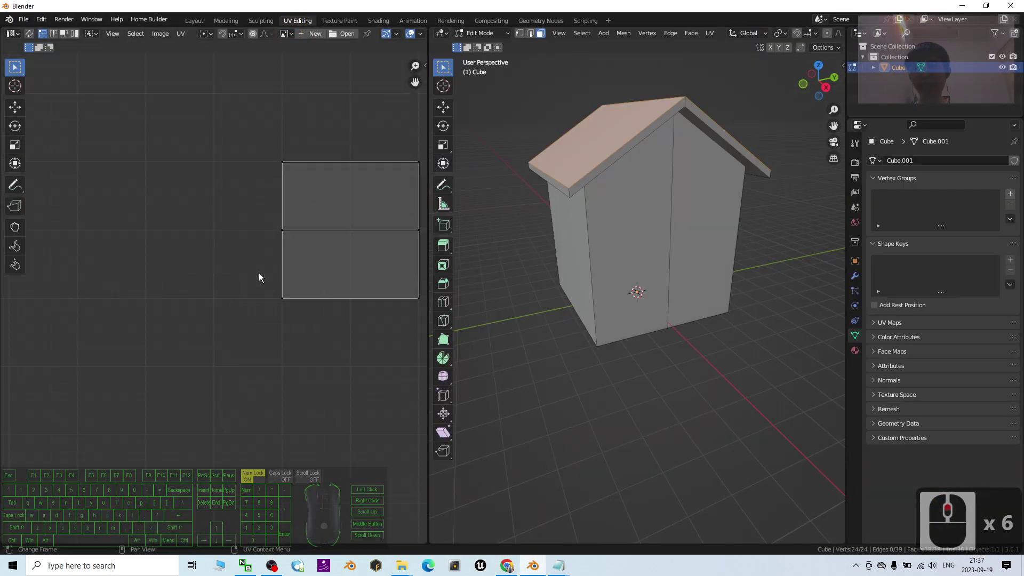
{"action": "scroll", "coordinate": [258, 273], "scroll_direction": "down", "scroll_amount": 4}
{"action": "key", "text": "a"}
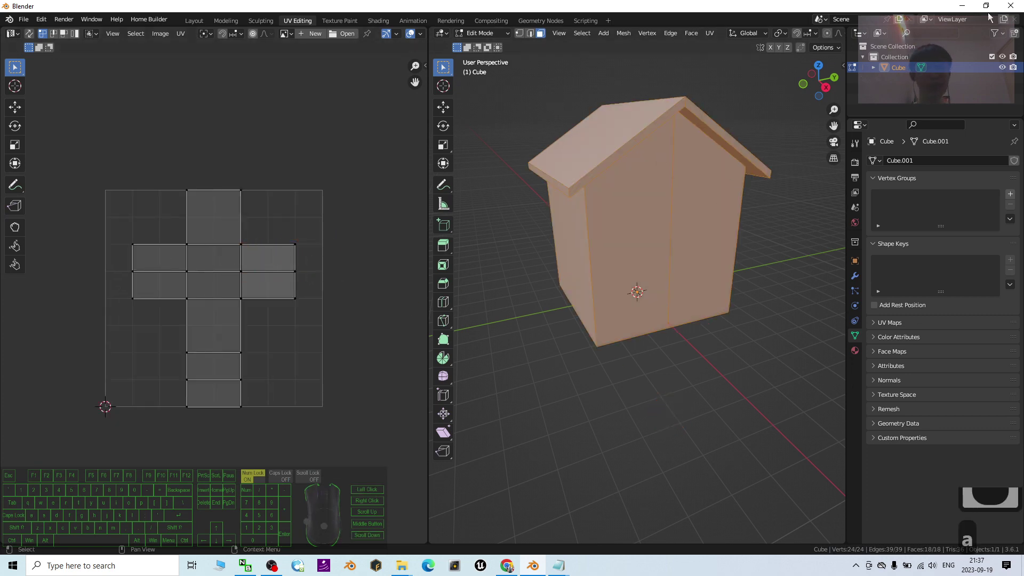
{"action": "left_click", "coordinate": [962, 6]}
{"action": "left_click", "coordinate": [251, 355]}
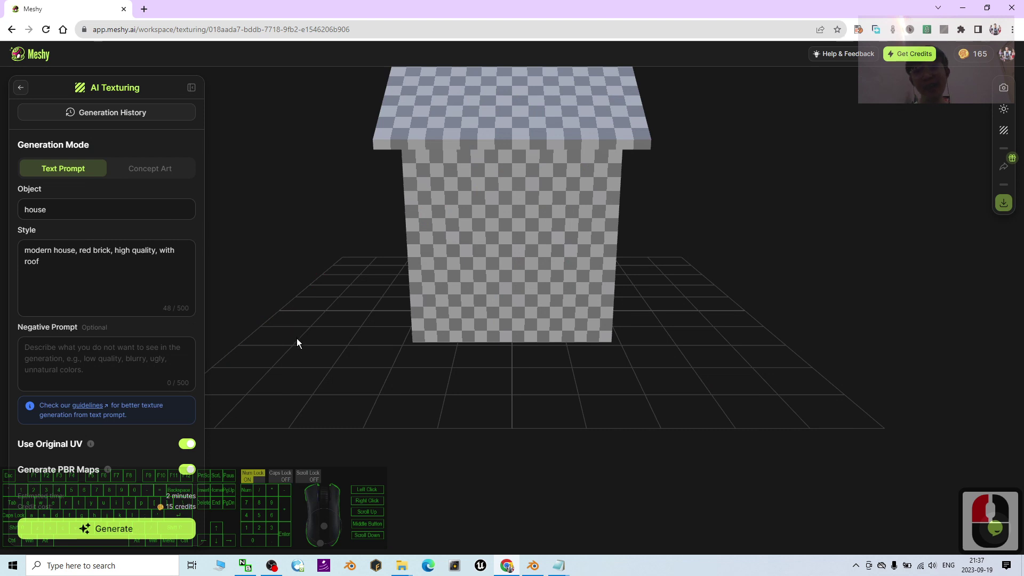
Turn off Use Original UV and generate the house texture again from the same prompt
{"action": "left_click", "coordinate": [186, 444]}
{"action": "left_click", "coordinate": [167, 476]}
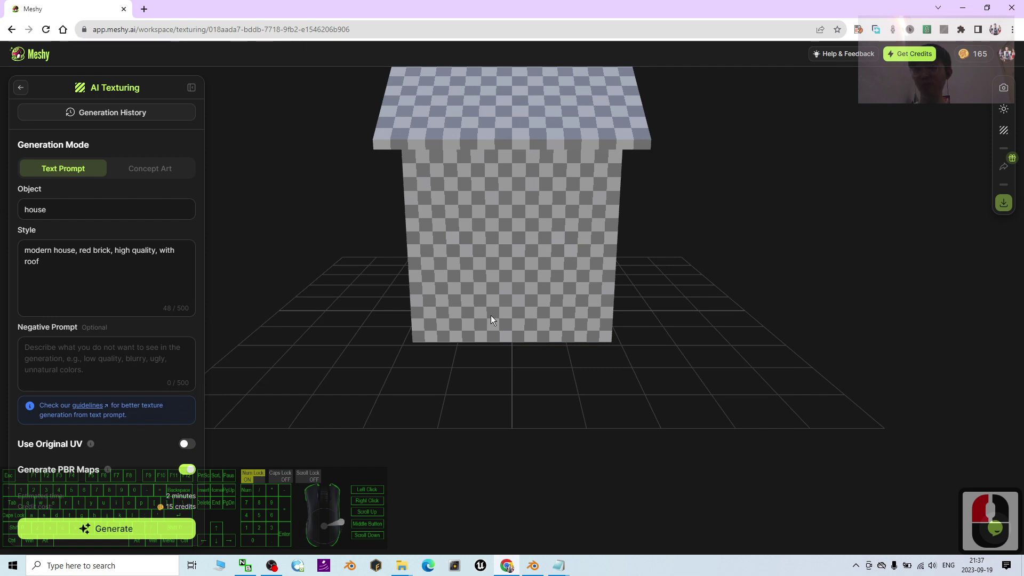
{"action": "scroll", "coordinate": [539, 300], "scroll_direction": "down", "scroll_amount": 2}
{"action": "scroll", "coordinate": [583, 398], "scroll_direction": "down", "scroll_amount": 2, "text": "shift"}
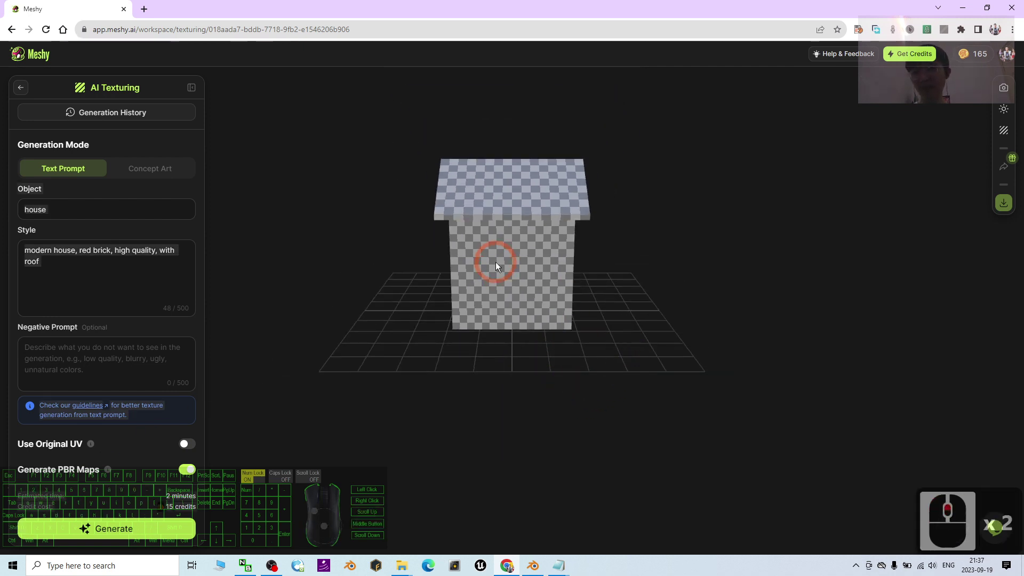
{"action": "left_click_drag", "start_coordinate": [495, 261], "coordinate": [313, 359]}
{"action": "right_click_drag", "start_coordinate": [353, 321], "coordinate": [360, 329]}
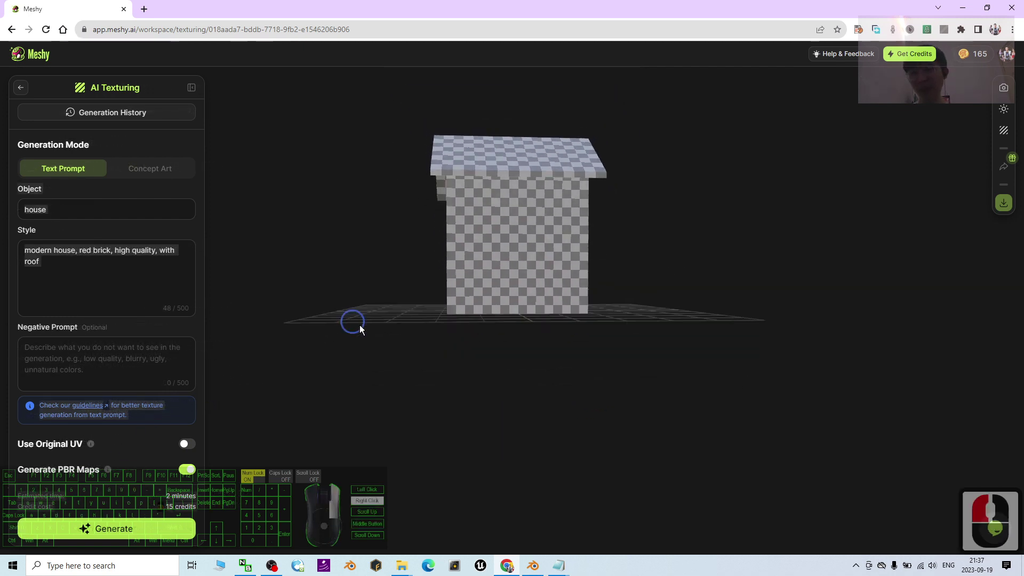
{"action": "left_click_drag", "start_coordinate": [361, 329], "coordinate": [379, 353]}
{"action": "right_click_drag", "start_coordinate": [378, 354], "coordinate": [329, 377]}
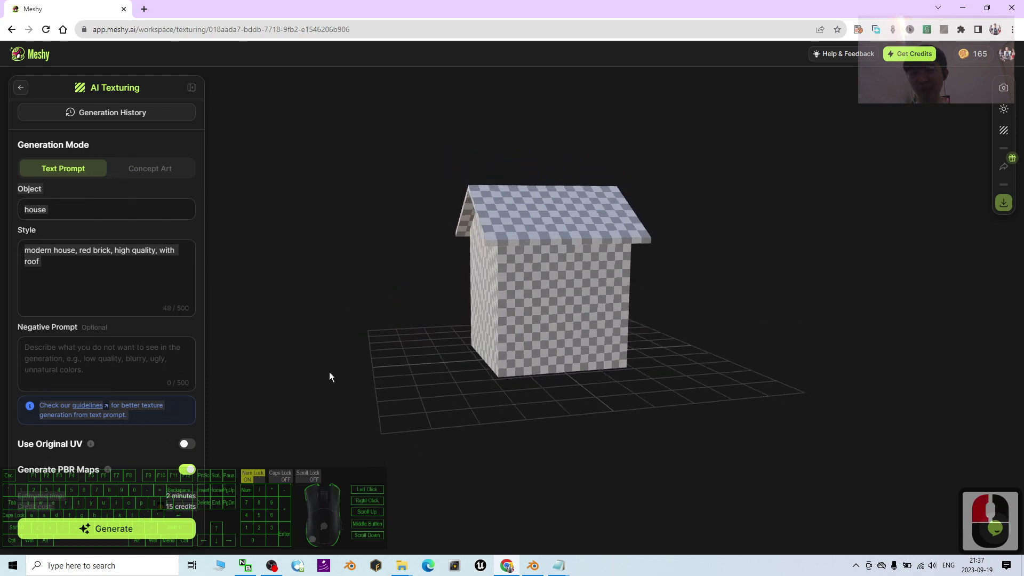
{"action": "left_click_drag", "start_coordinate": [329, 377], "coordinate": [176, 418]}
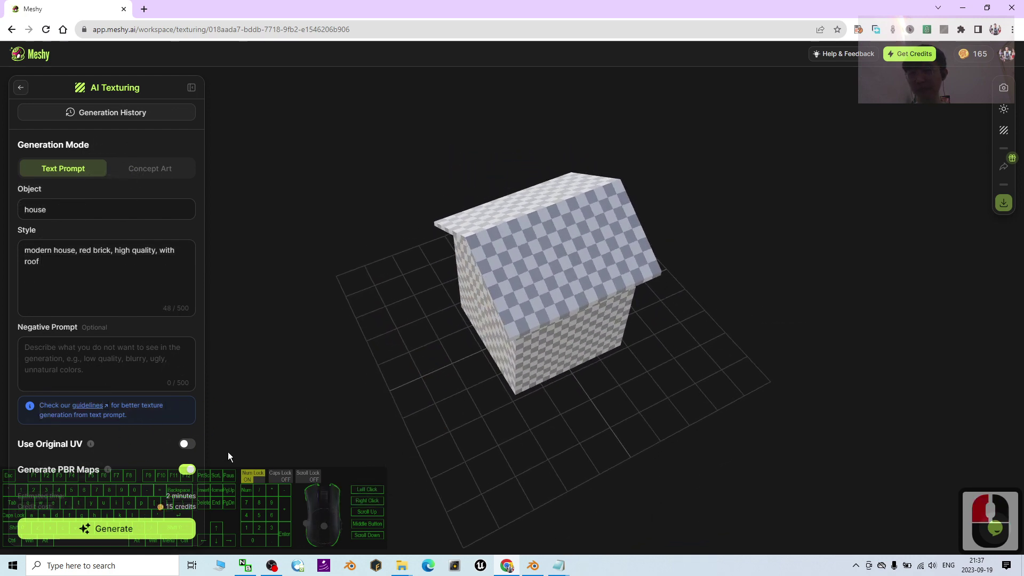
{"action": "left_click", "coordinate": [188, 445]}
{"action": "left_click", "coordinate": [188, 445]}
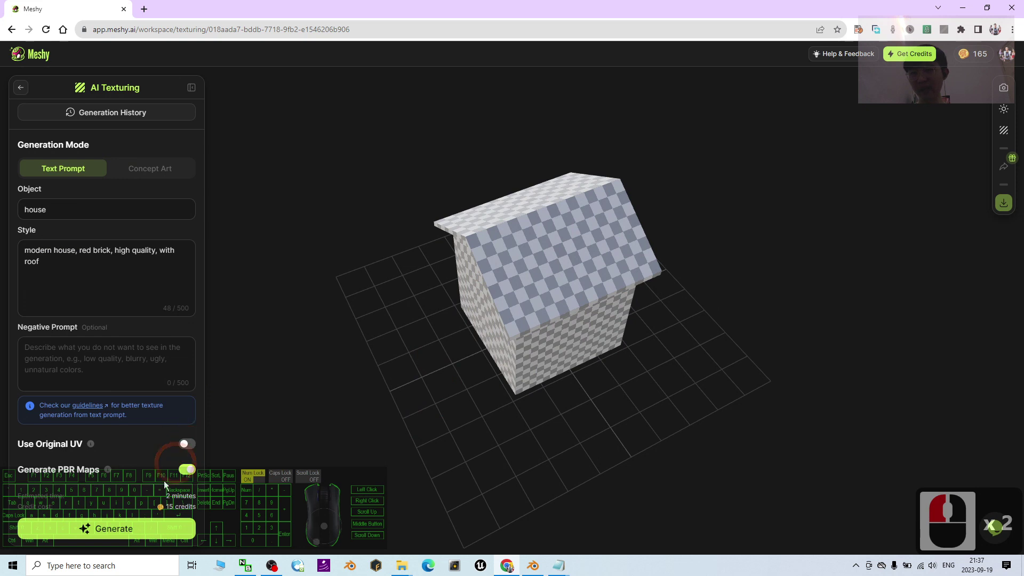
{"action": "left_click", "coordinate": [141, 518]}
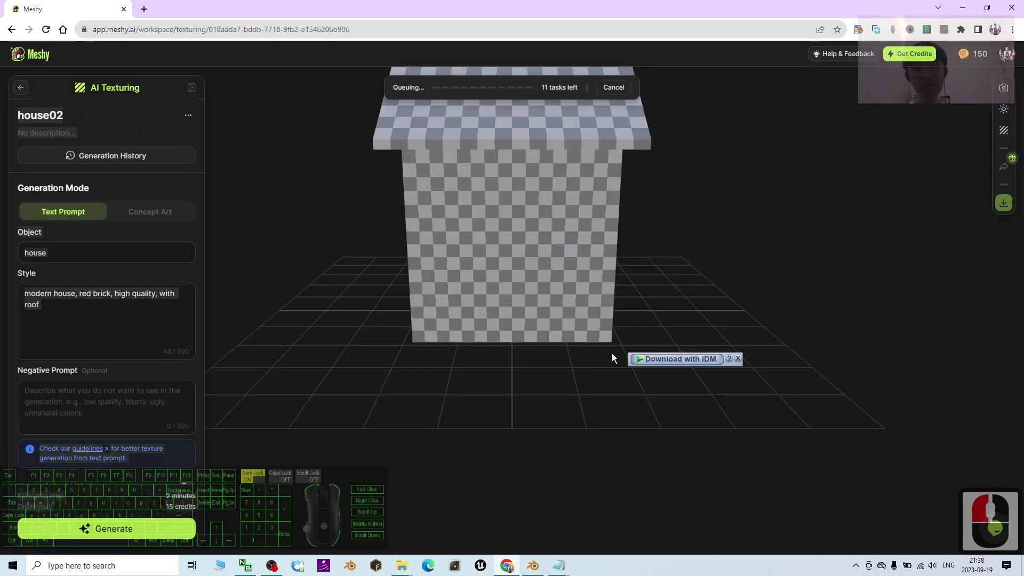
{"action": "left_click_drag", "start_coordinate": [425, 368], "coordinate": [379, 378]}
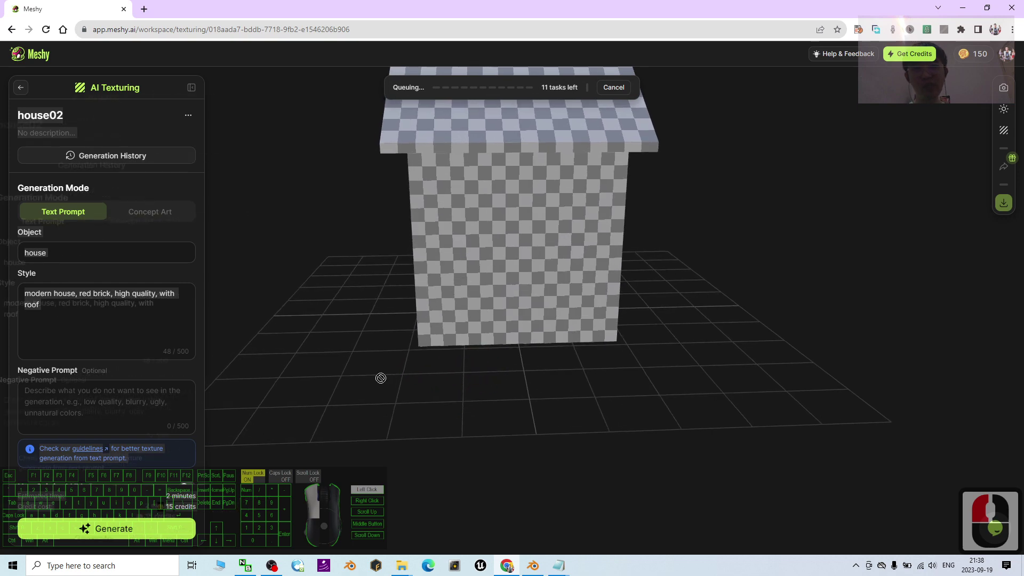
{"action": "left_click_drag", "start_coordinate": [498, 394], "coordinate": [483, 96]}
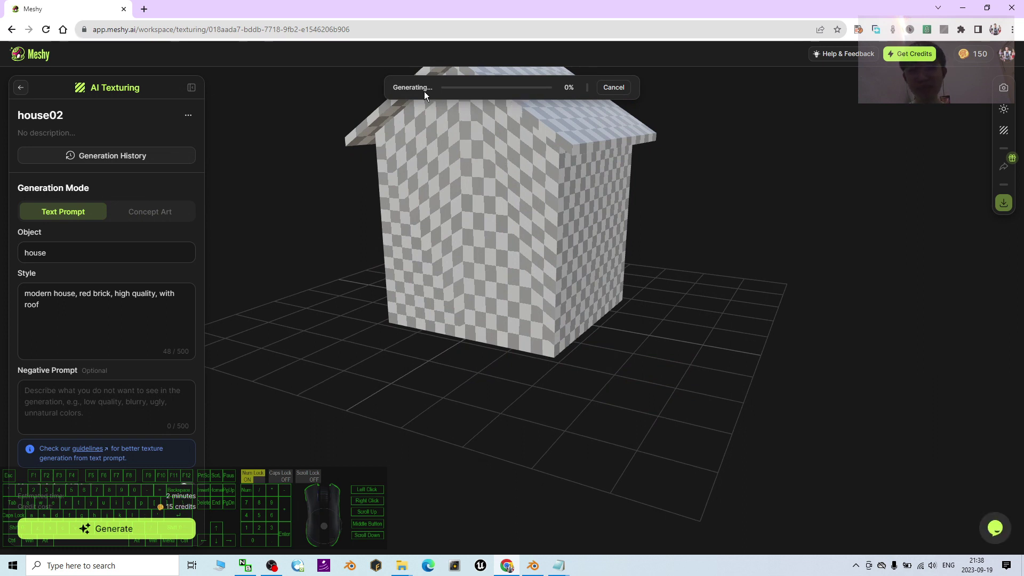
{"action": "mouse_move", "coordinate": [679, 255]}
{"action": "left_mouse_down"}
{"action": "mouse_move", "coordinate": [680, 267]}
{"action": "mouse_move", "coordinate": [664, 265]}
{"action": "left_mouse_up"}
{"action": "right_click_drag", "start_coordinate": [664, 265], "coordinate": [664, 277]}
{"action": "left_click_drag", "start_coordinate": [661, 312], "coordinate": [587, 240]}
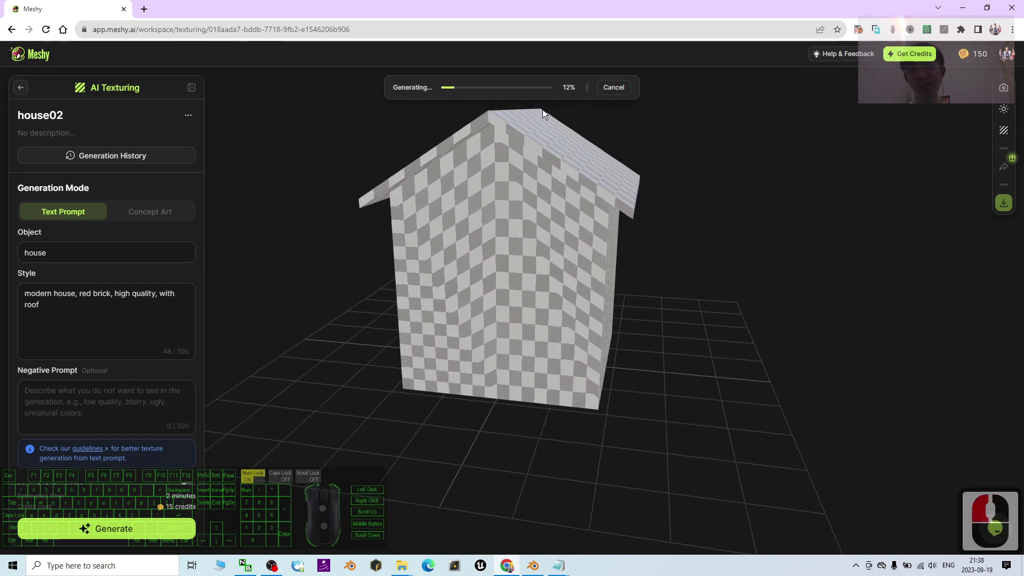
{"action": "left_click", "coordinate": [569, 87]}
{"action": "left_click", "coordinate": [868, 265]}
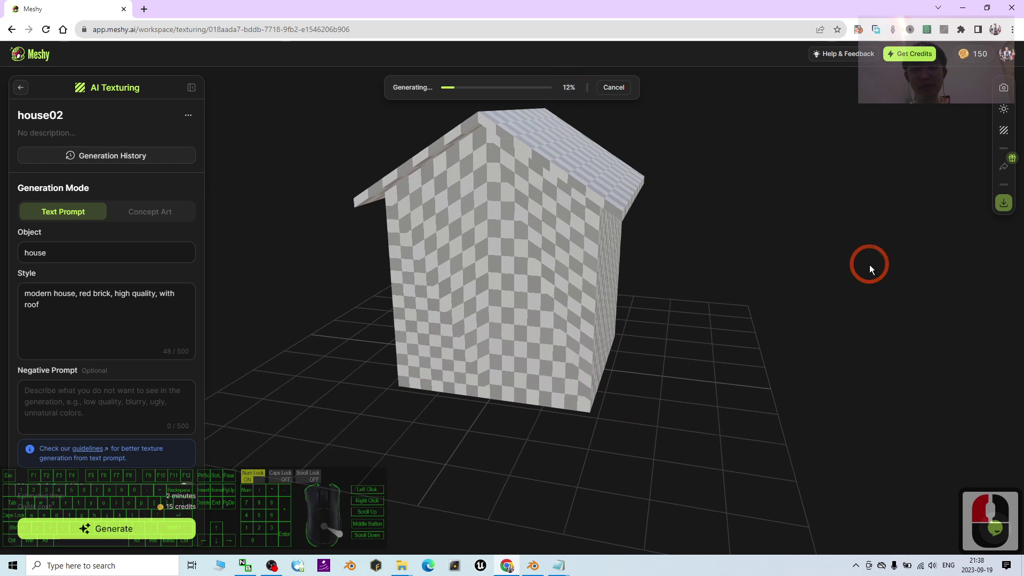
{"action": "double_click", "coordinate": [443, 385]}
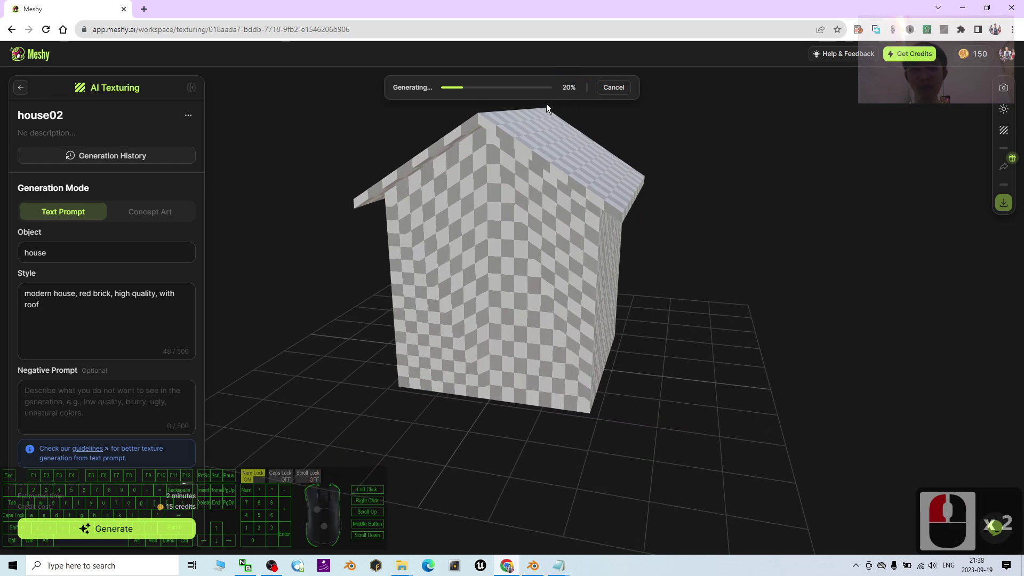
{"action": "left_click", "coordinate": [272, 566]}
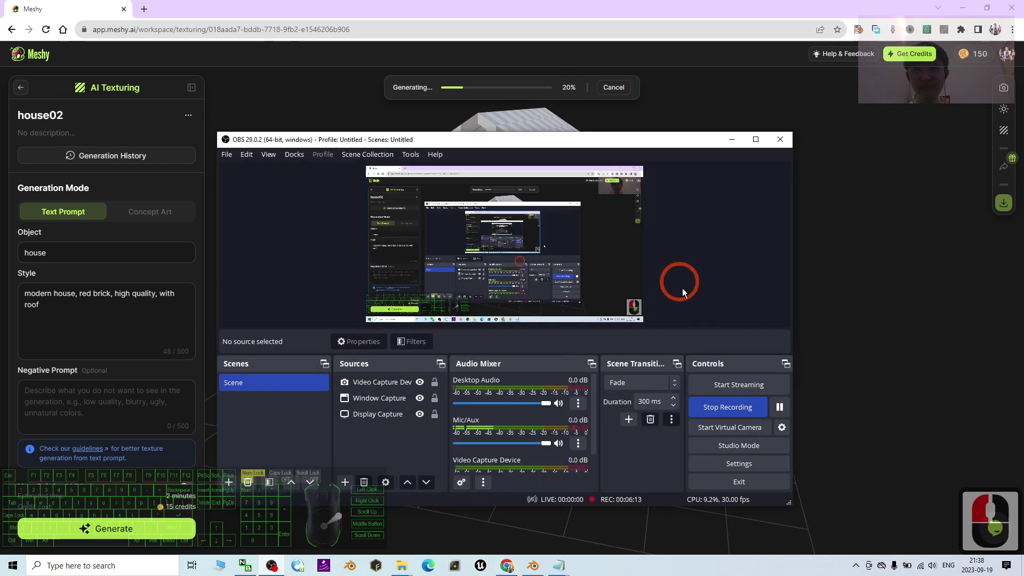
{"action": "left_click", "coordinate": [781, 407]}
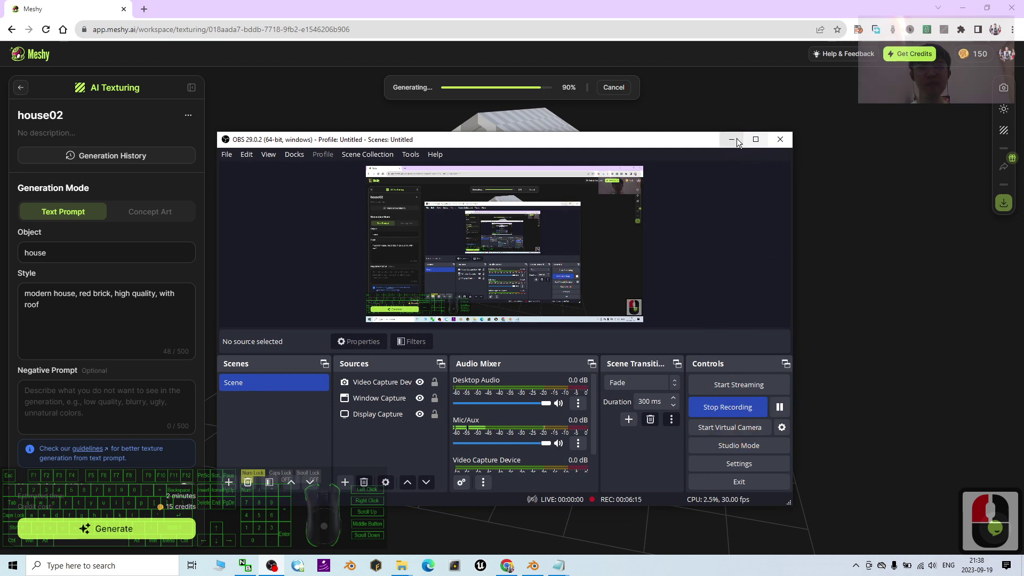
{"action": "left_click", "coordinate": [732, 139]}
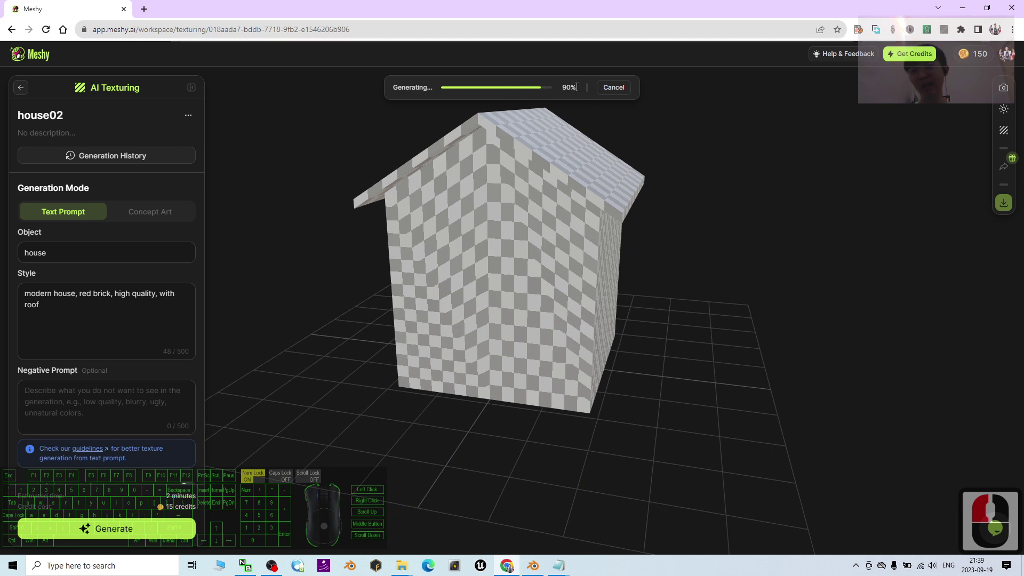
{"action": "left_click_drag", "start_coordinate": [755, 305], "coordinate": [732, 306]}
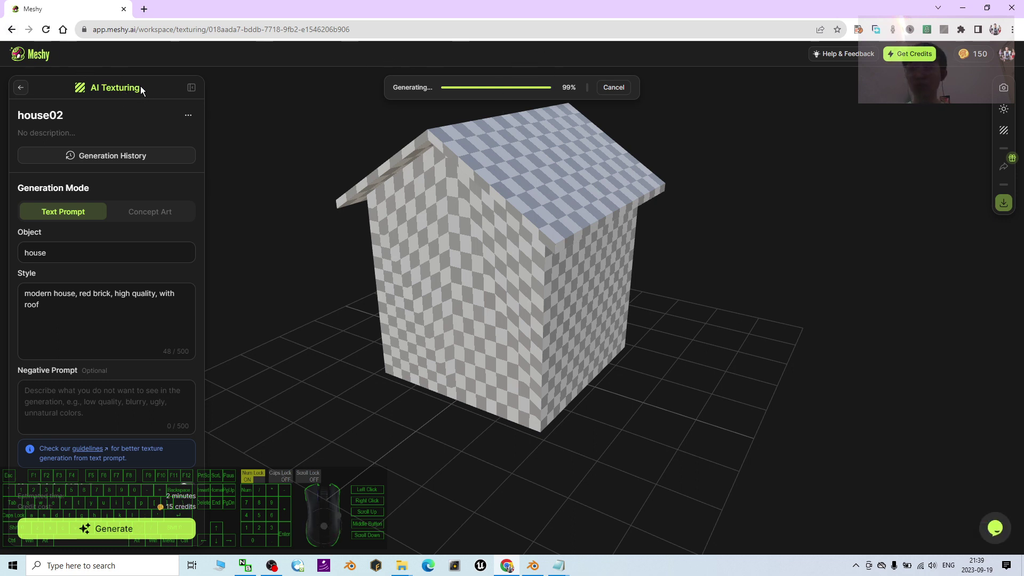
{"action": "left_click_drag", "start_coordinate": [655, 383], "coordinate": [568, 108]}
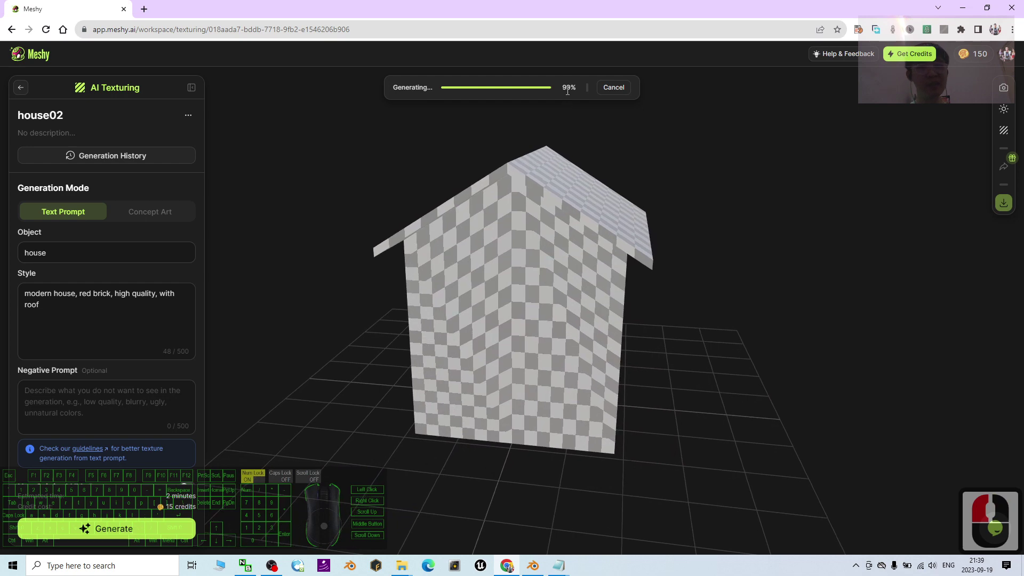
{"action": "left_click_drag", "start_coordinate": [648, 235], "coordinate": [662, 259]}
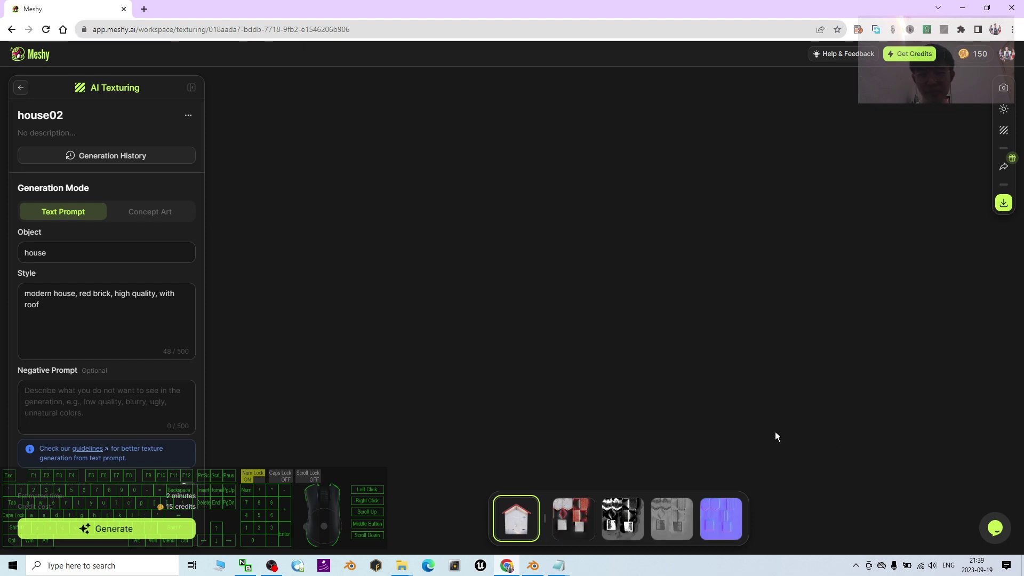
{"action": "scroll", "coordinate": [597, 333], "scroll_direction": "down", "scroll_amount": 7}
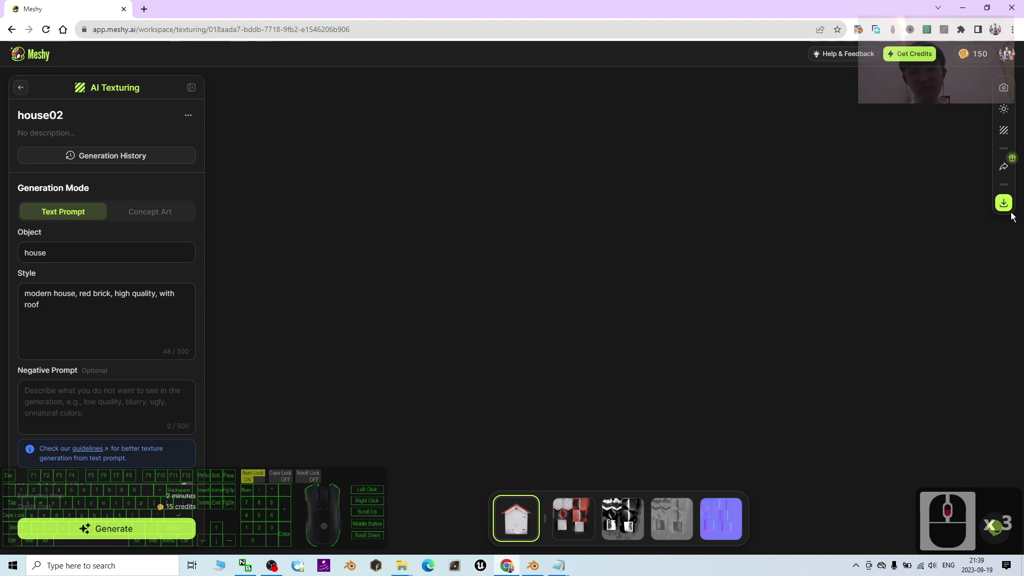
{"action": "left_click", "coordinate": [678, 360]}
{"action": "left_click", "coordinate": [378, 270]}
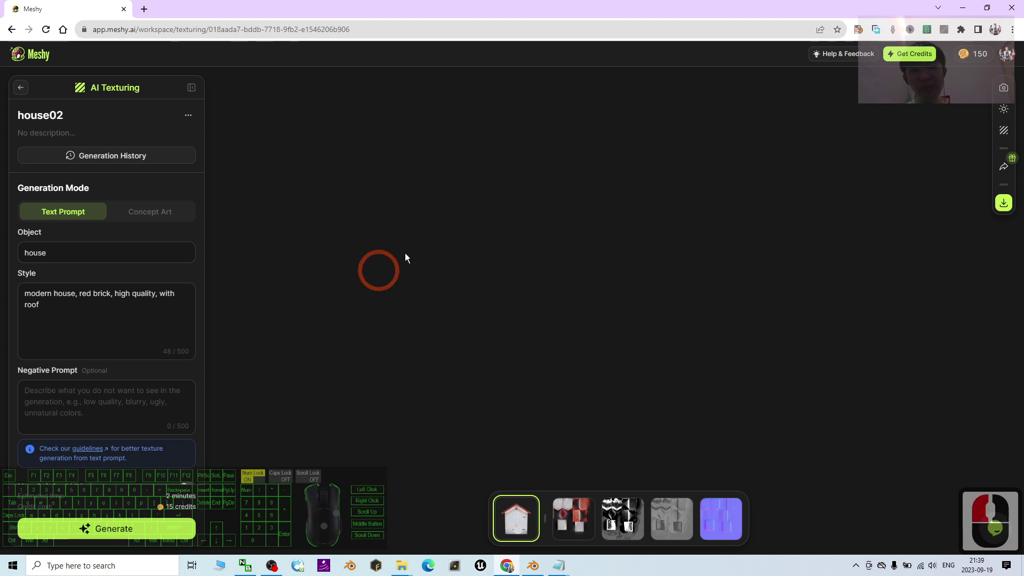
Download the textured house model as model_3.zip into the Compressed downloads folder
{"action": "left_click", "coordinate": [1007, 205]}
{"action": "left_click", "coordinate": [940, 250]}
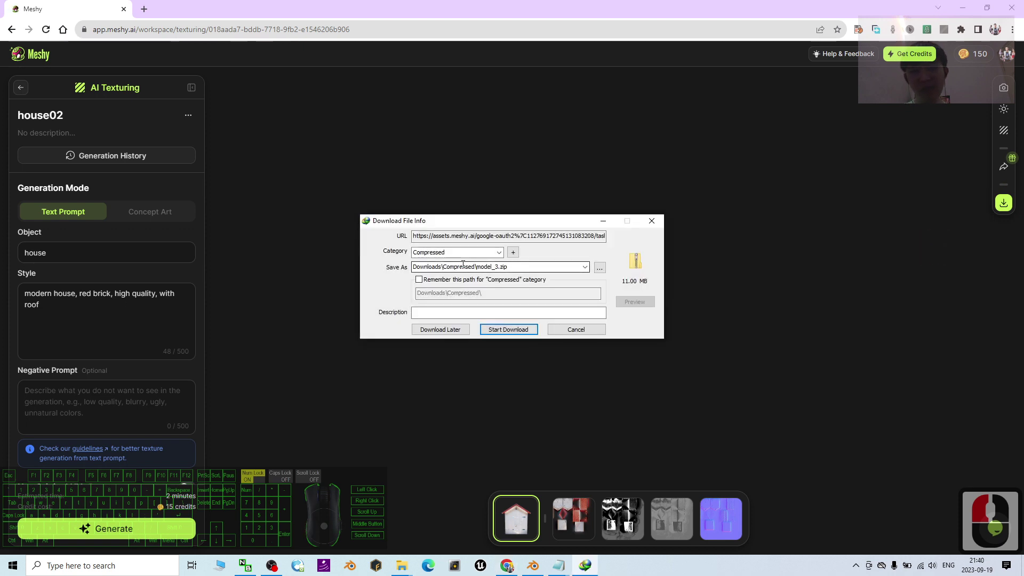
{"action": "left_click", "coordinate": [509, 329]}
{"action": "left_click", "coordinate": [700, 327]}
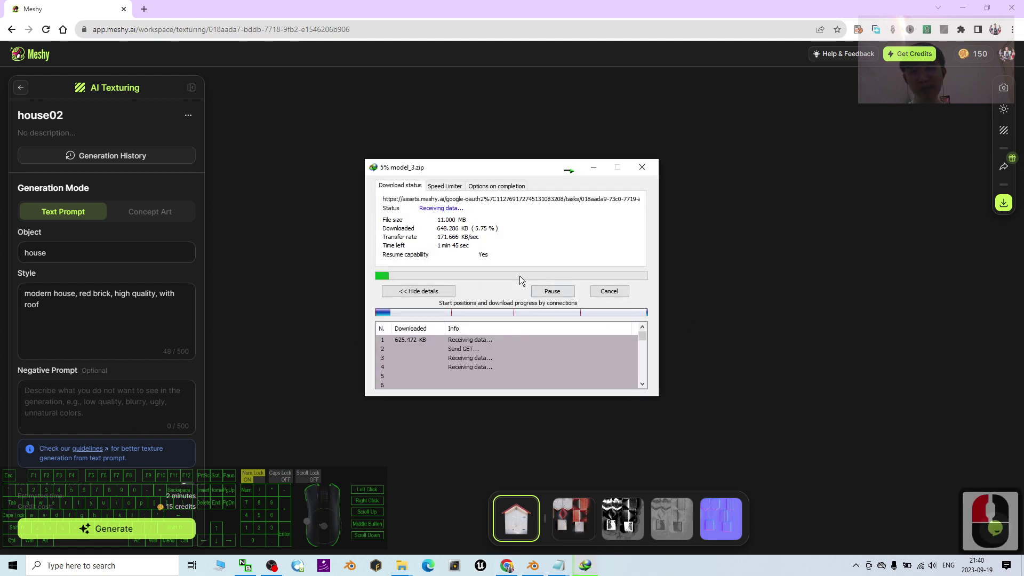
Reload the house02 texturing page and bring the model_3.zip download progress window forward, clear of the viewport's centre
{"action": "left_click", "coordinate": [619, 50]}
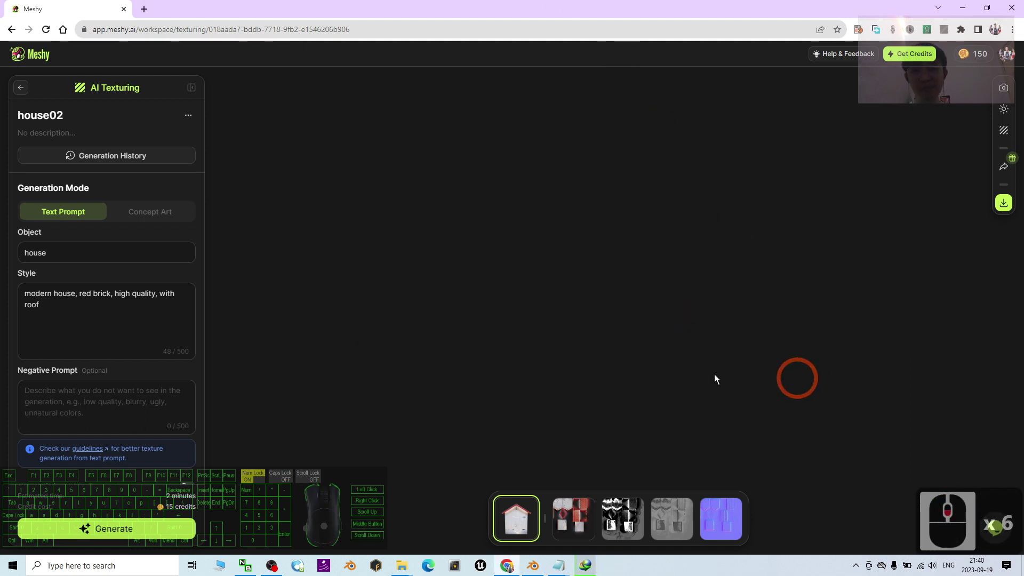
{"action": "left_click", "coordinate": [519, 213]}
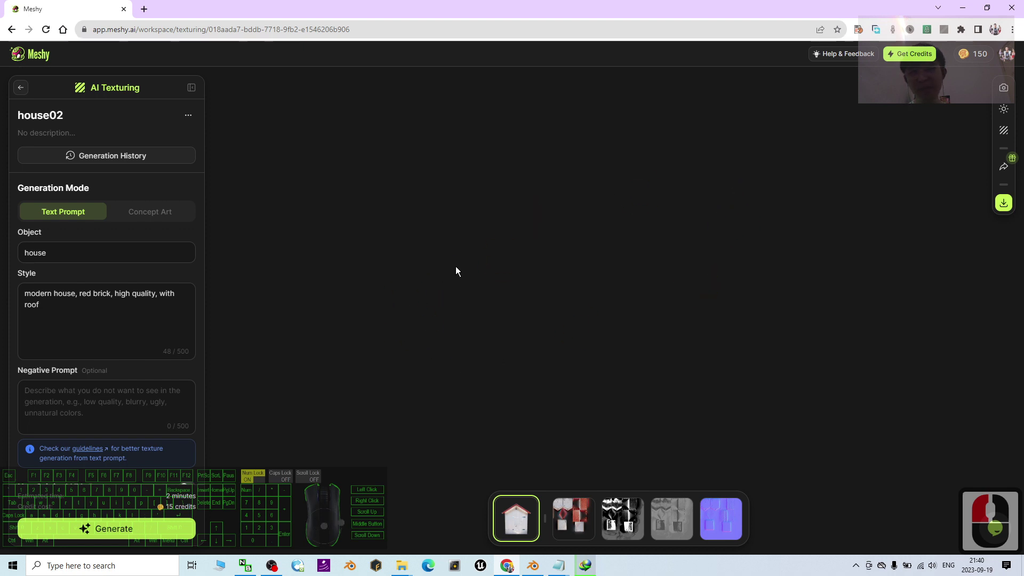
{"action": "scroll", "coordinate": [616, 283], "scroll_direction": "down", "scroll_amount": 6}
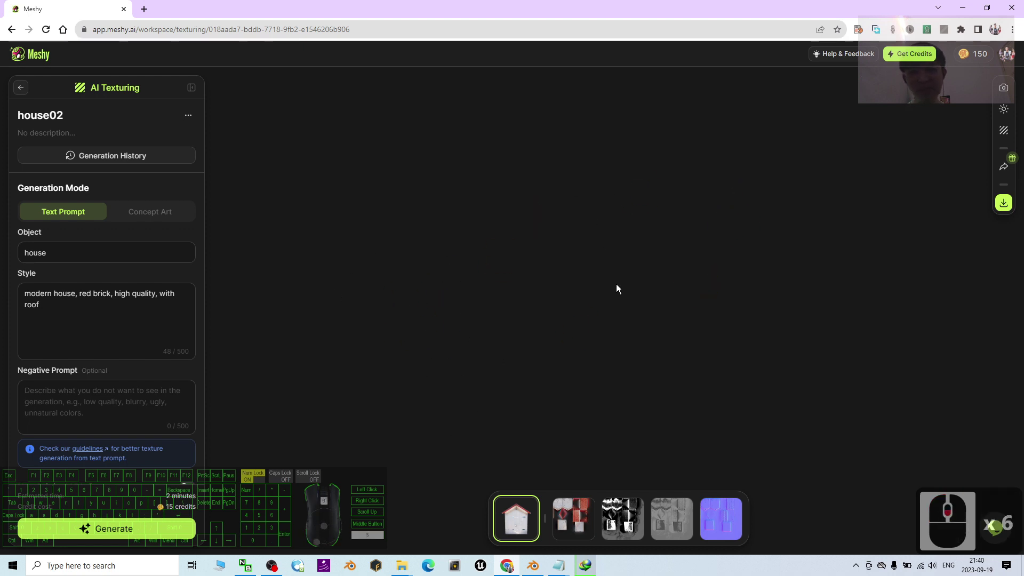
{"action": "left_click", "coordinate": [47, 30]}
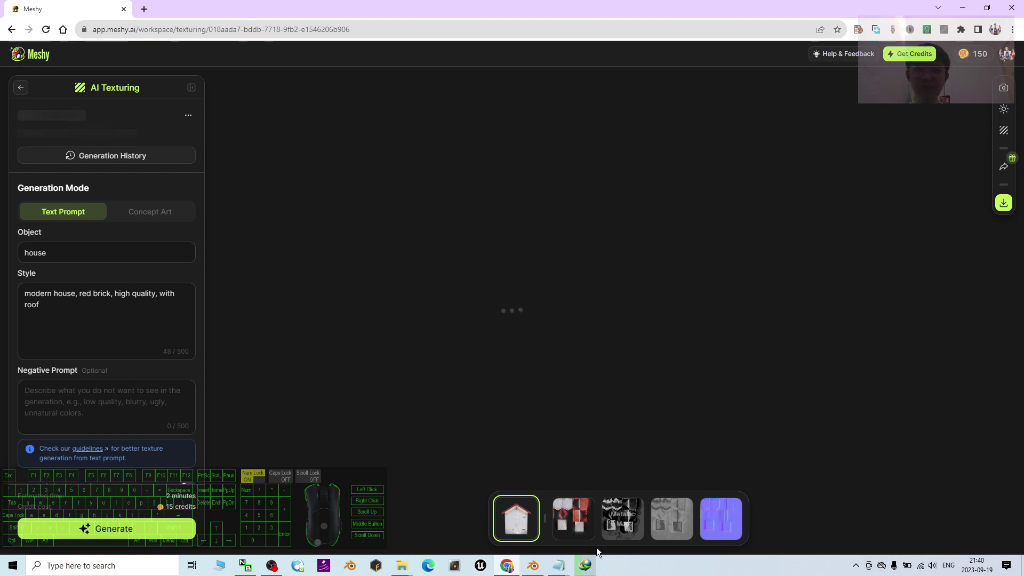
{"action": "left_click", "coordinate": [586, 568]}
{"action": "left_click_drag", "start_coordinate": [517, 167], "coordinate": [677, 287]}
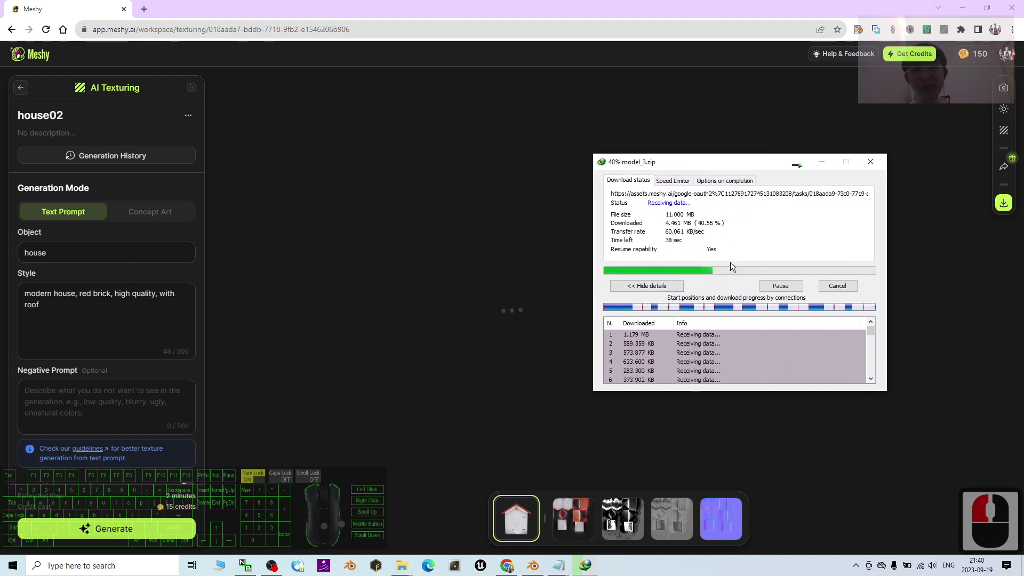
Bring the Meshy page forward and examine the textured house02 model's walls and roof from several angles and distances
{"action": "left_click", "coordinate": [428, 10]}
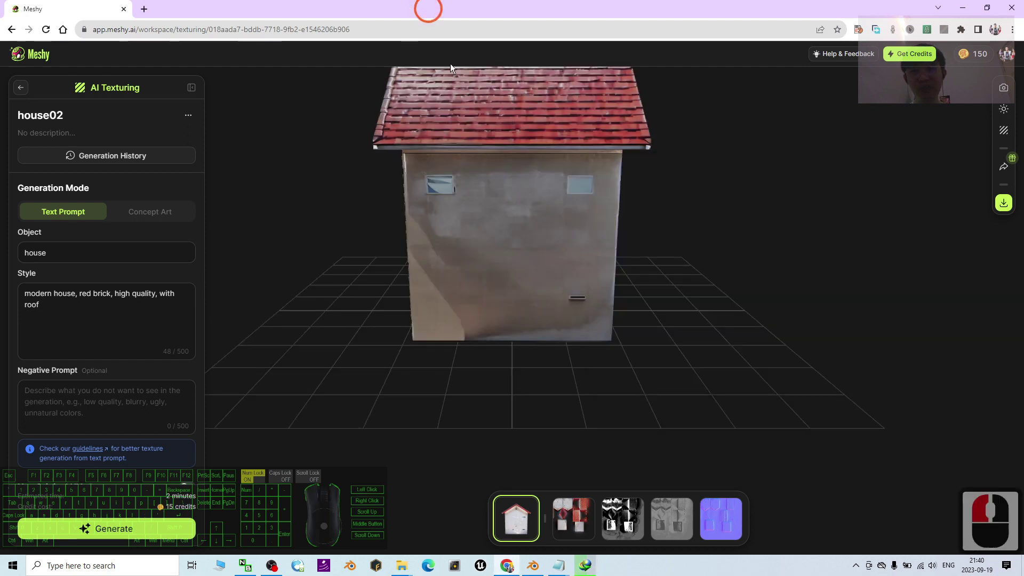
{"action": "left_click_drag", "start_coordinate": [528, 309], "coordinate": [447, 228]}
{"action": "scroll", "coordinate": [448, 226], "scroll_direction": "up", "scroll_amount": 7}
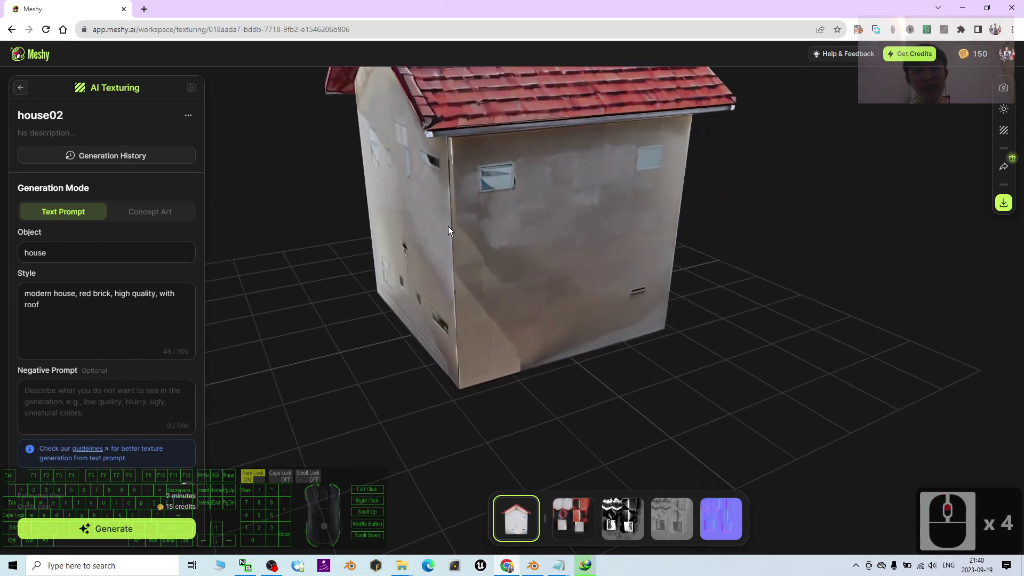
{"action": "left_click_drag", "start_coordinate": [396, 258], "coordinate": [633, 466]}
{"action": "scroll", "coordinate": [523, 218], "scroll_direction": "up", "scroll_amount": 3}
{"action": "scroll", "coordinate": [527, 277], "scroll_direction": "down", "scroll_amount": 4}
{"action": "scroll", "coordinate": [527, 235], "scroll_direction": "up", "scroll_amount": 3}
{"action": "left_click_drag", "start_coordinate": [673, 399], "coordinate": [536, 550]}
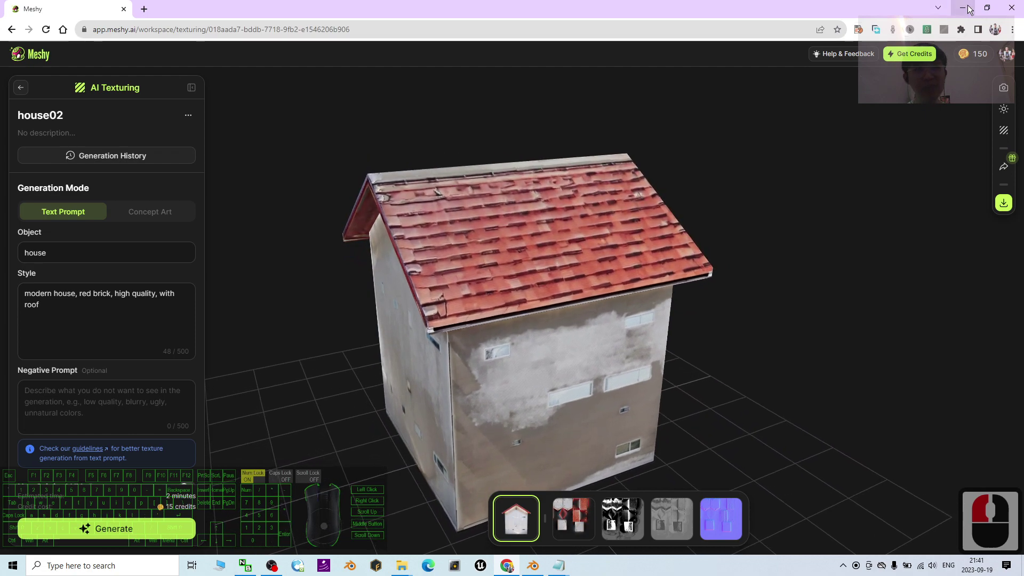
Clear the browser and untitled note out of the way, open the Compressed downloads folder and extract model_3.zip into a model_3 folder
{"action": "left_click", "coordinate": [962, 7]}
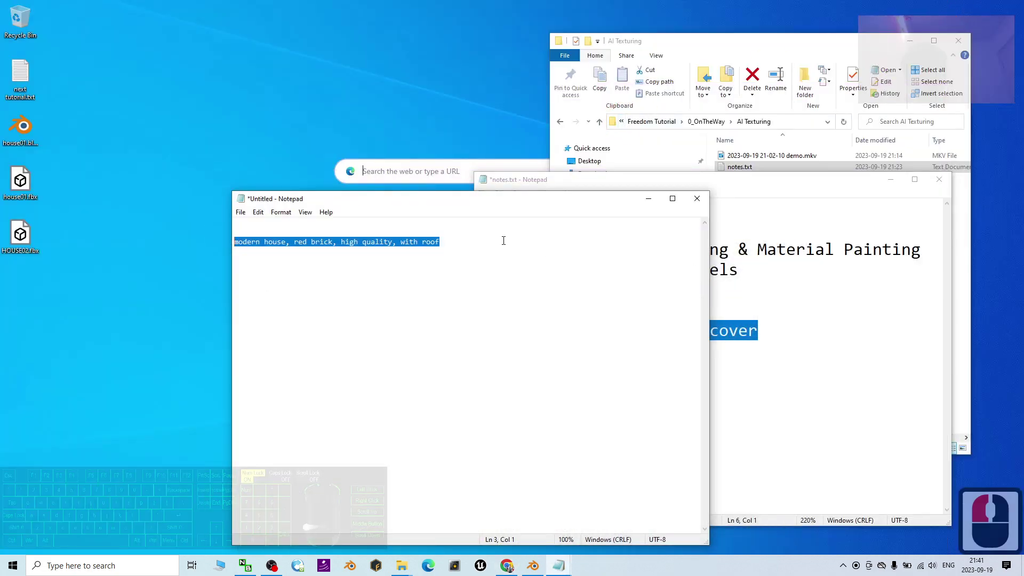
{"action": "left_click", "coordinate": [647, 201]}
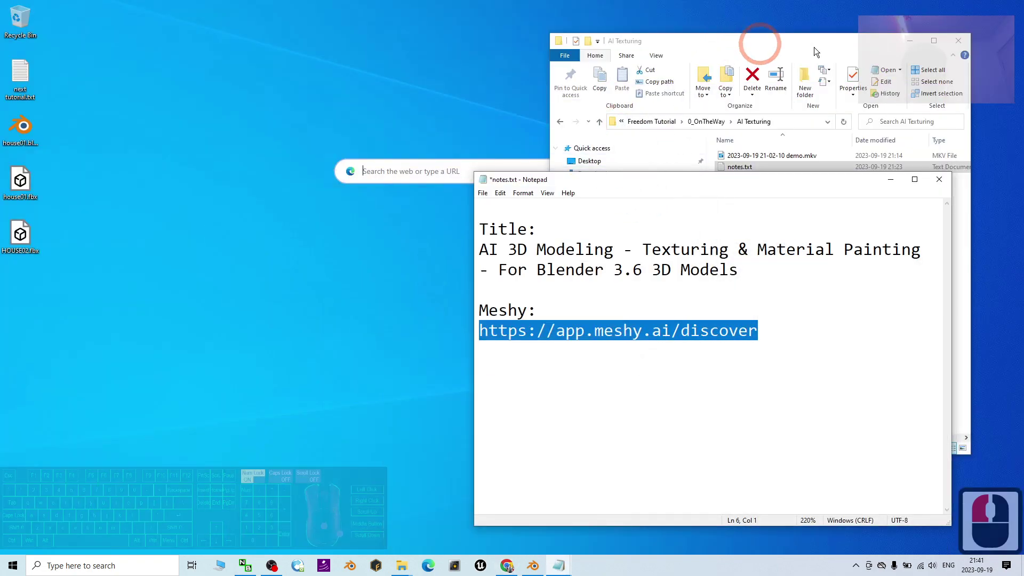
{"action": "right_click", "coordinate": [407, 570]}
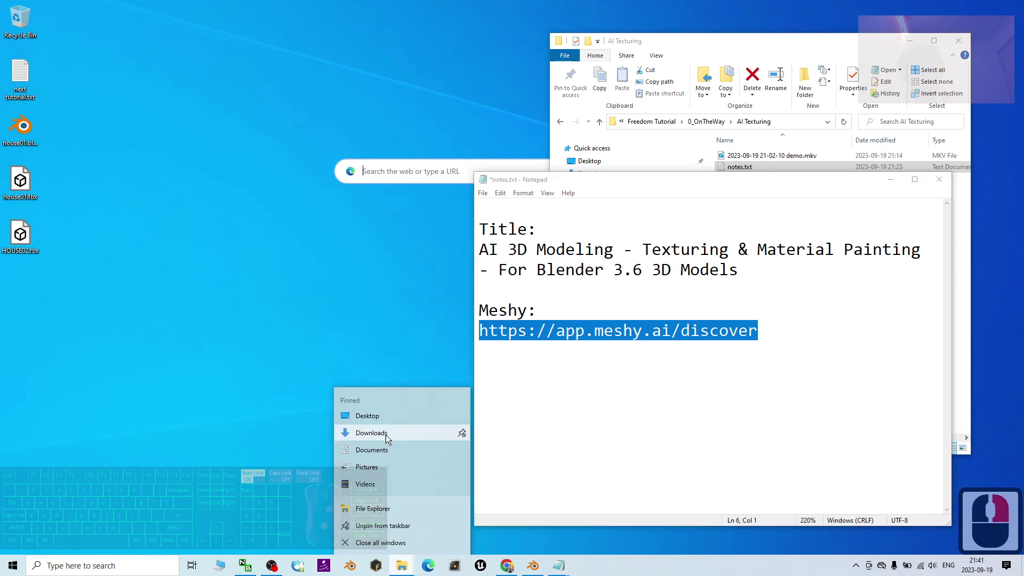
{"action": "left_click", "coordinate": [386, 434]}
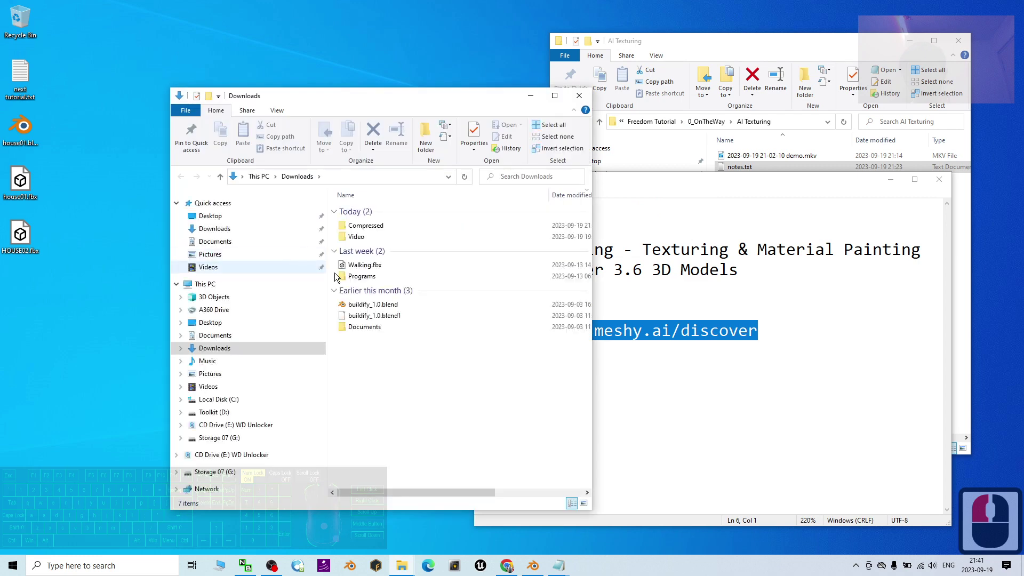
{"action": "double_click", "coordinate": [373, 226]}
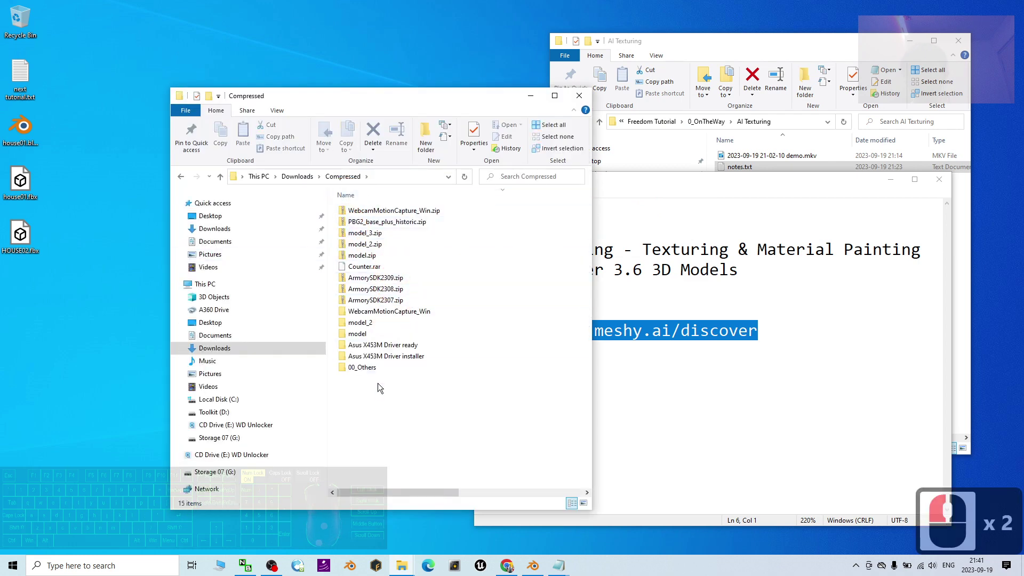
{"action": "right_click", "coordinate": [361, 236]}
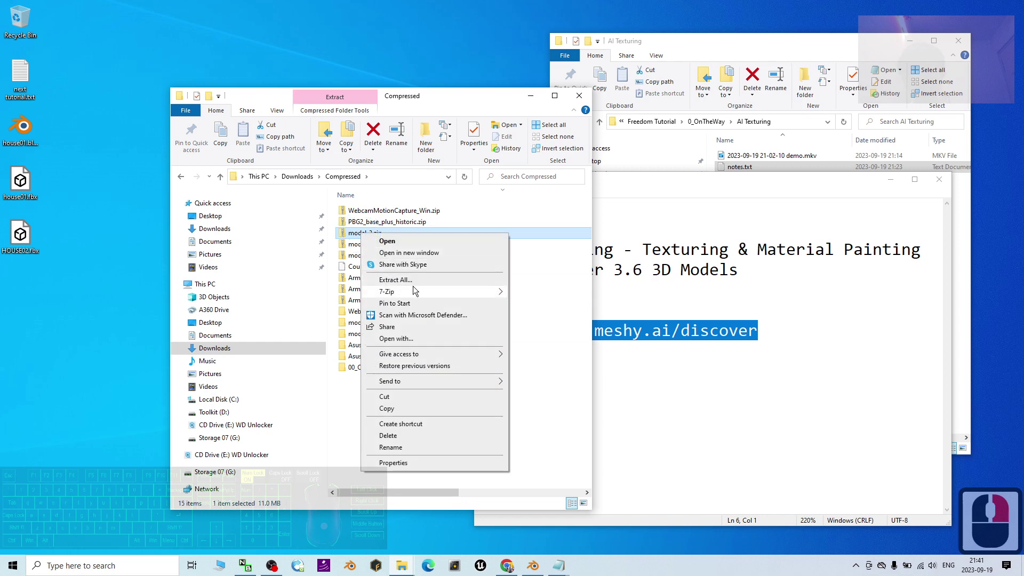
{"action": "left_click", "coordinate": [405, 280]}
{"action": "left_click", "coordinate": [608, 385]}
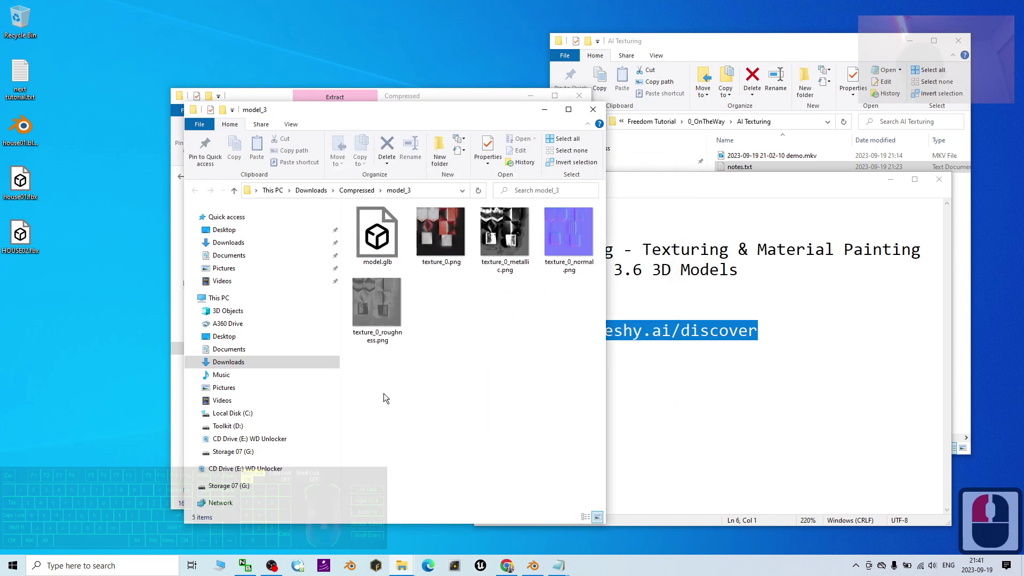
View the extracted texture_0.png image and the model.glb model, closing each viewer when done
{"action": "double_click", "coordinate": [427, 220]}
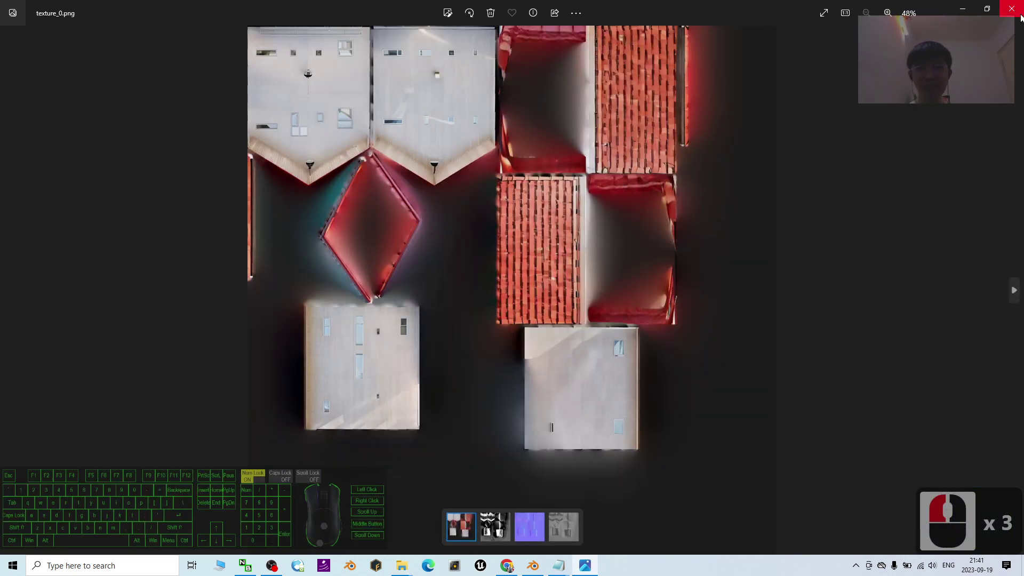
{"action": "left_click", "coordinate": [1017, 7]}
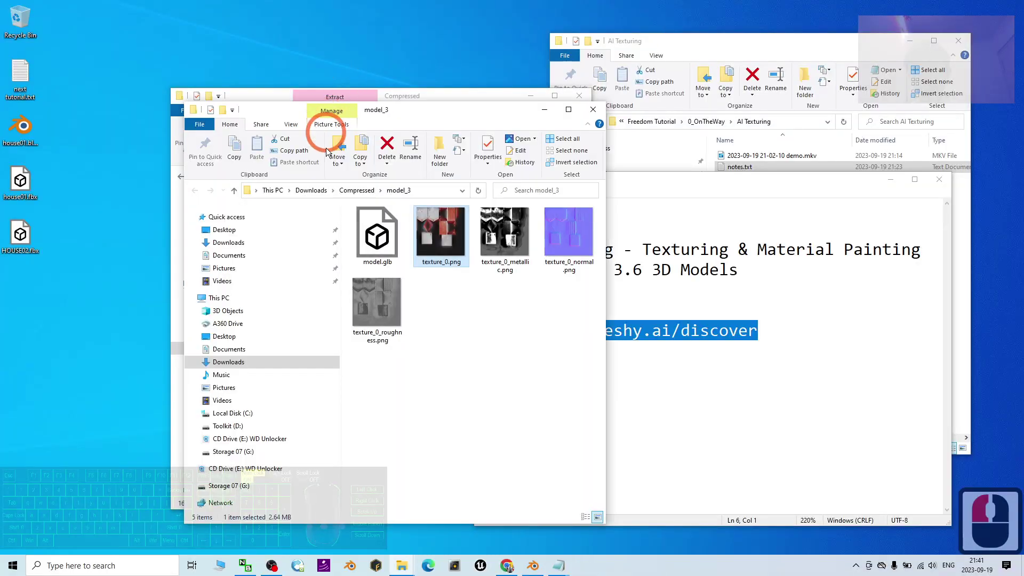
{"action": "double_click", "coordinate": [374, 233]}
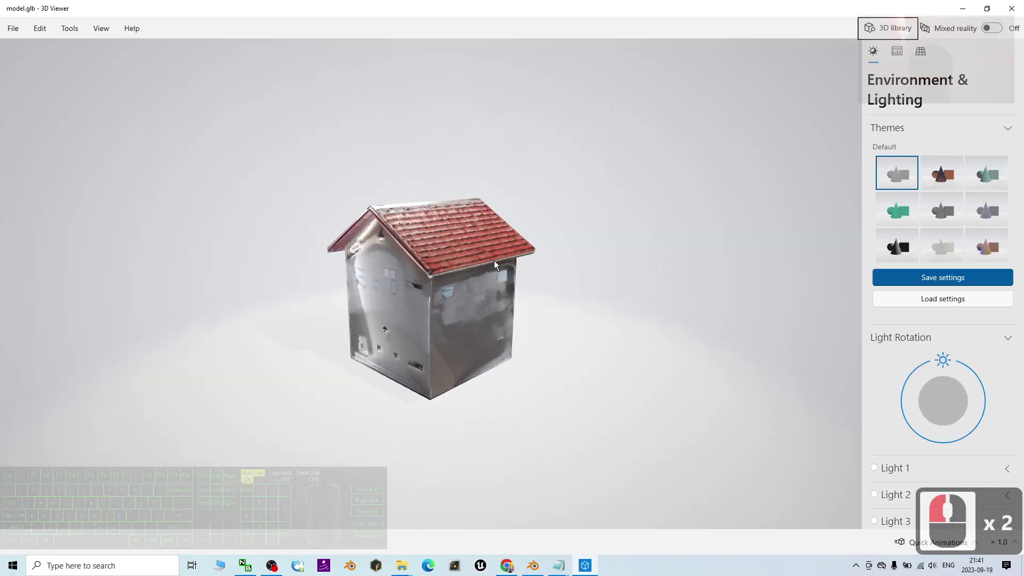
{"action": "left_click_drag", "start_coordinate": [494, 260], "coordinate": [416, 320]}
{"action": "left_click", "coordinate": [1012, 8]}
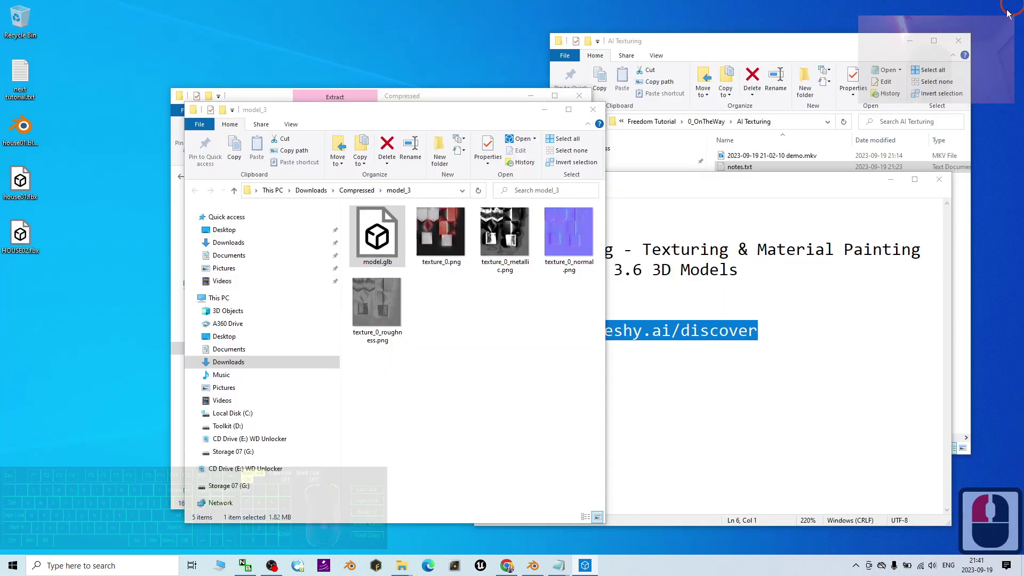
Switch to Blender, return the house project to the Layout workspace and launch a second Blender instance
{"action": "left_click", "coordinate": [139, 566]}
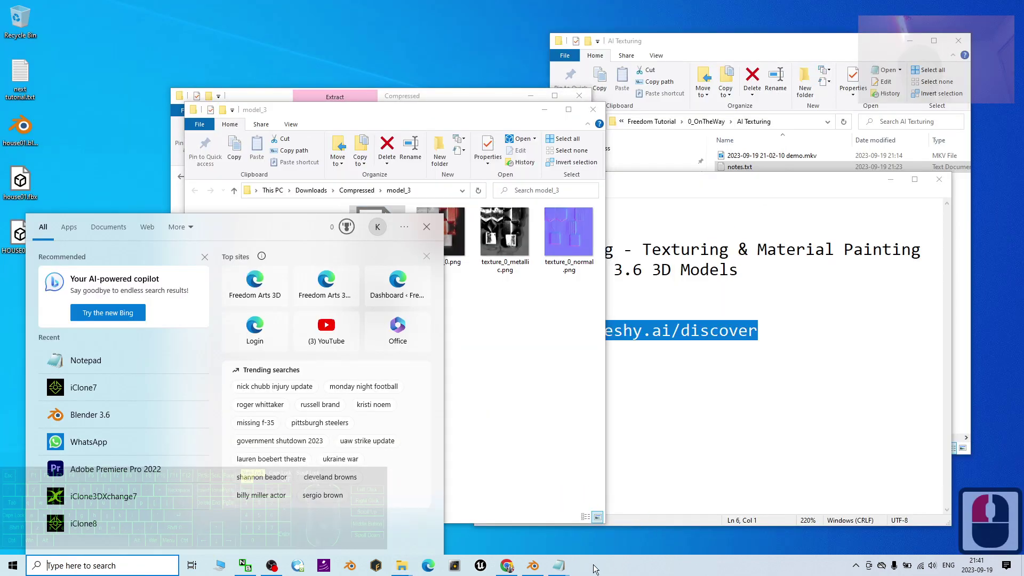
{"action": "left_click", "coordinate": [533, 567]}
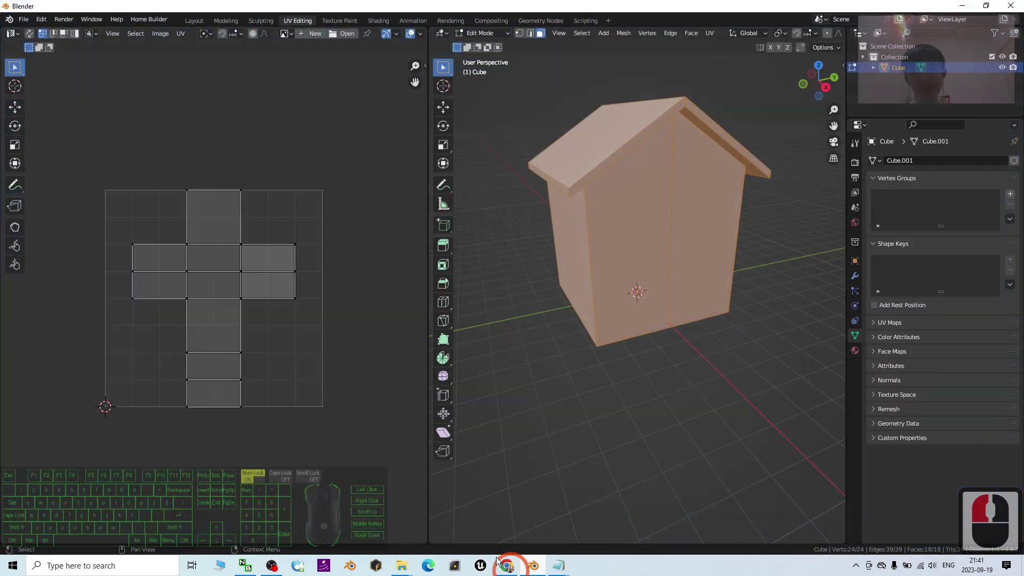
{"action": "left_click", "coordinate": [194, 21]}
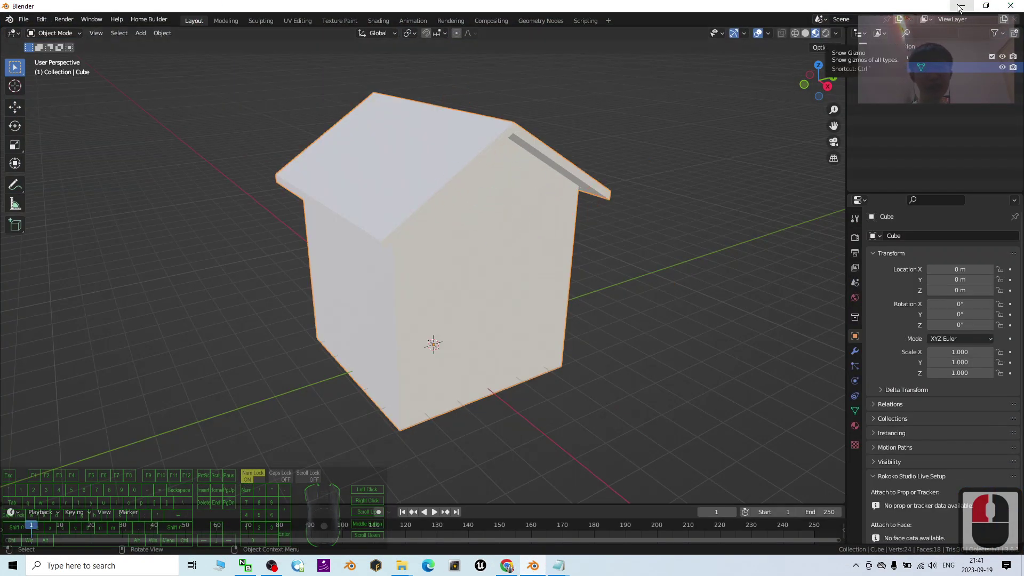
{"action": "left_click", "coordinate": [23, 19]}
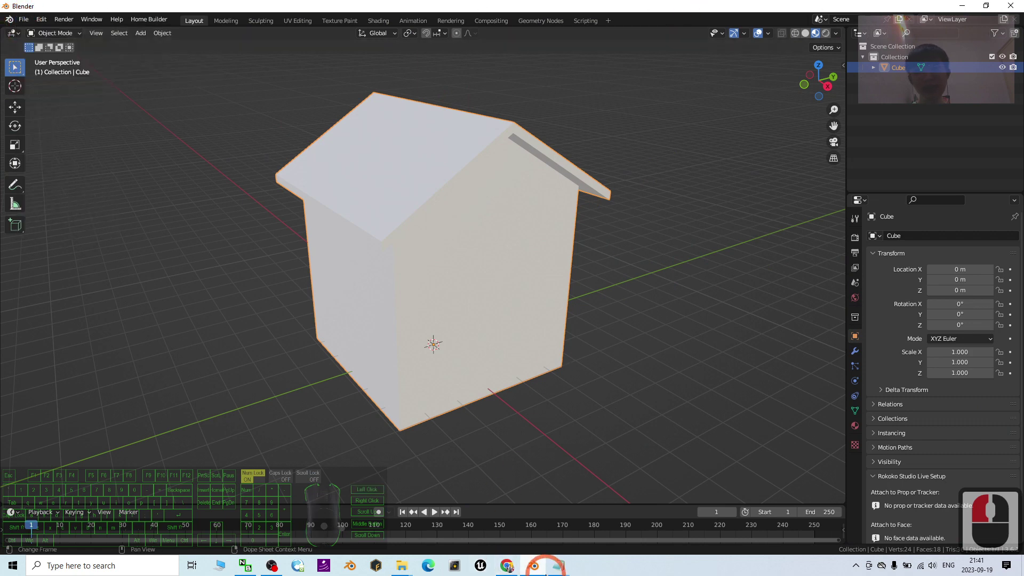
{"action": "right_click", "coordinate": [535, 570]}
{"action": "left_click", "coordinate": [519, 510]}
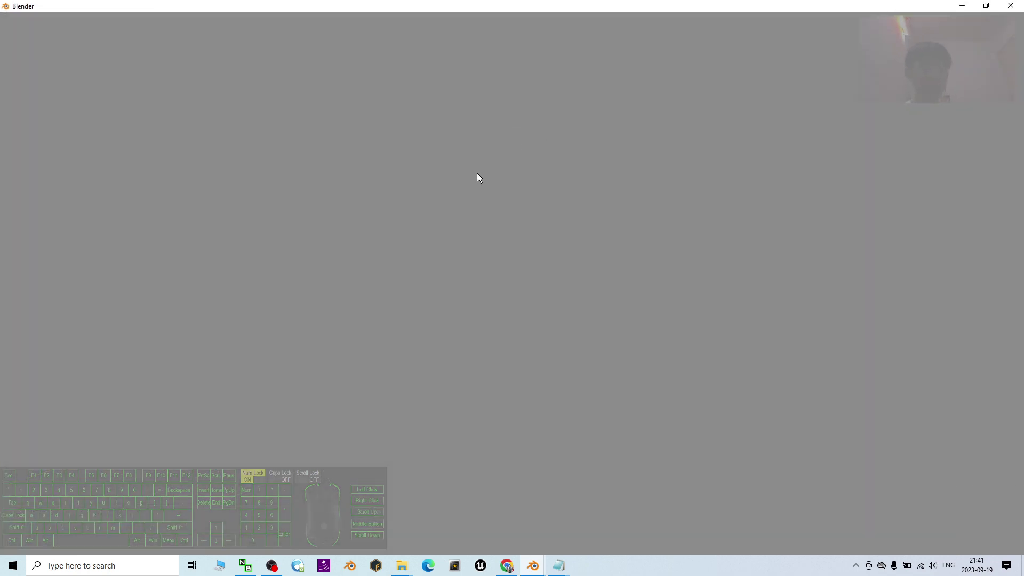
Bring the extracted model_3 folder window in front of Blender and copy its full folder path
{"action": "left_click", "coordinate": [416, 563]}
{"action": "left_click", "coordinate": [498, 526]}
{"action": "left_click", "coordinate": [350, 208]}
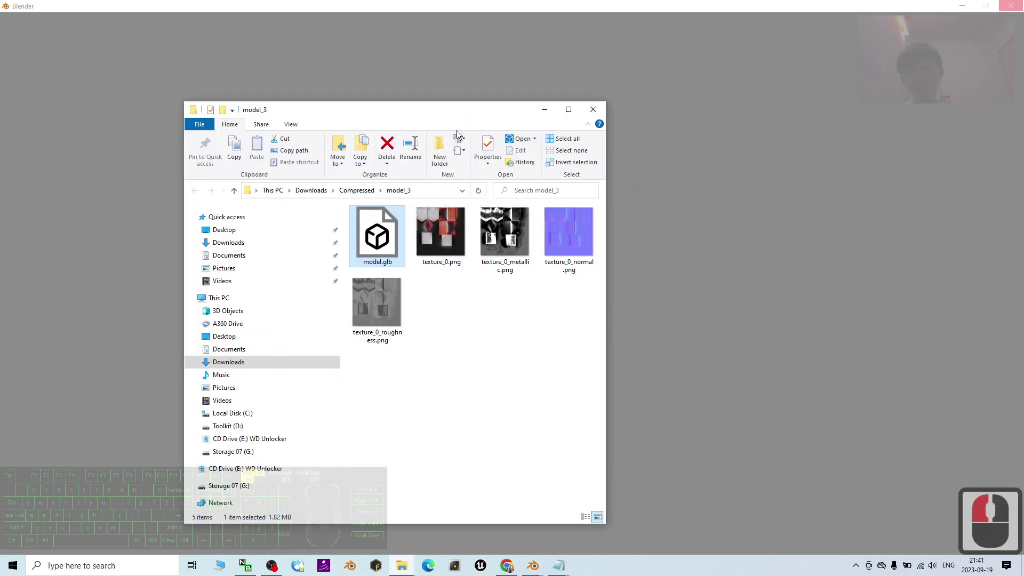
{"action": "left_click_drag", "start_coordinate": [461, 109], "coordinate": [600, 108]}
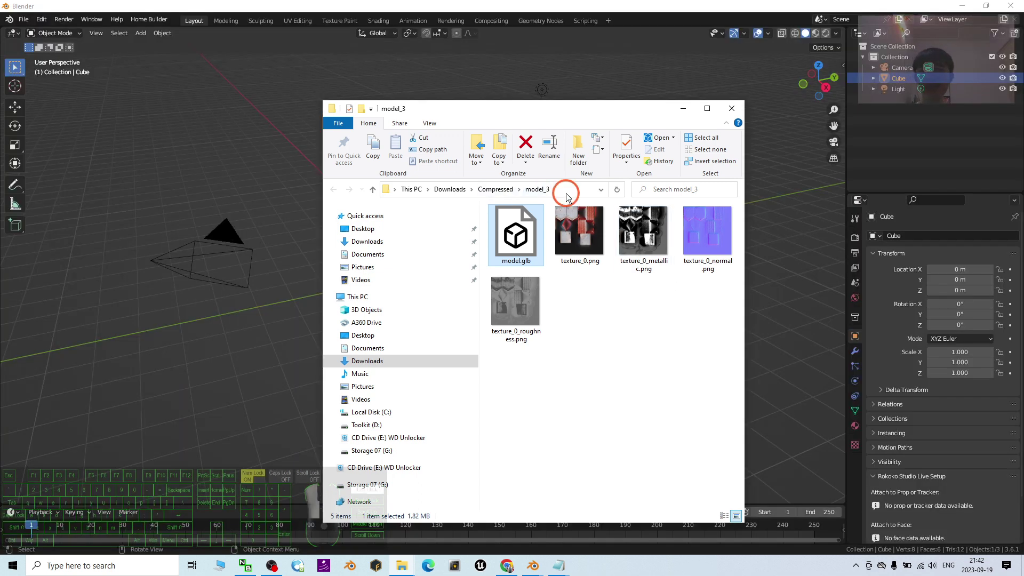
{"action": "left_click", "coordinate": [552, 194]}
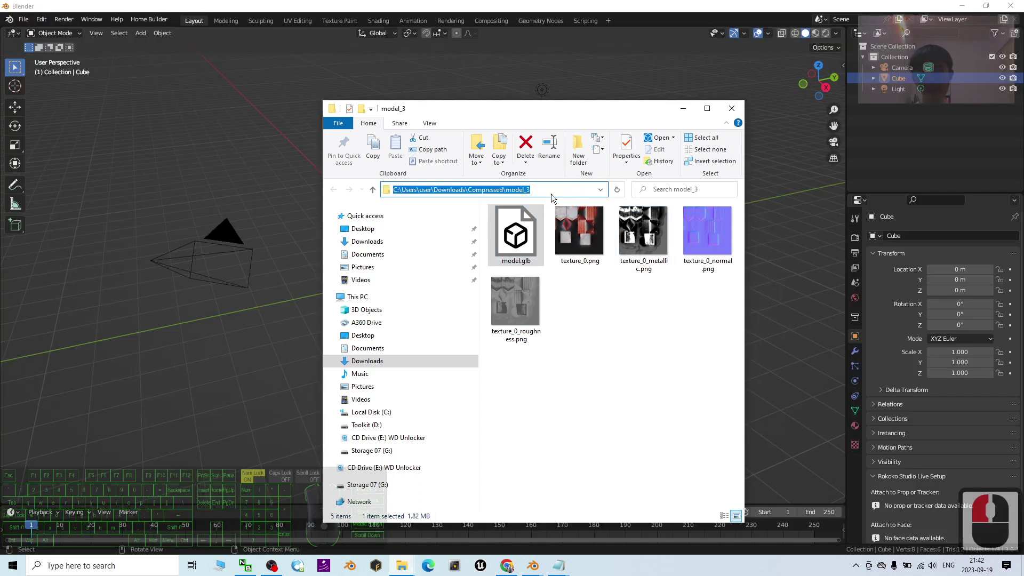
{"action": "key", "text": "ctrl+c"}
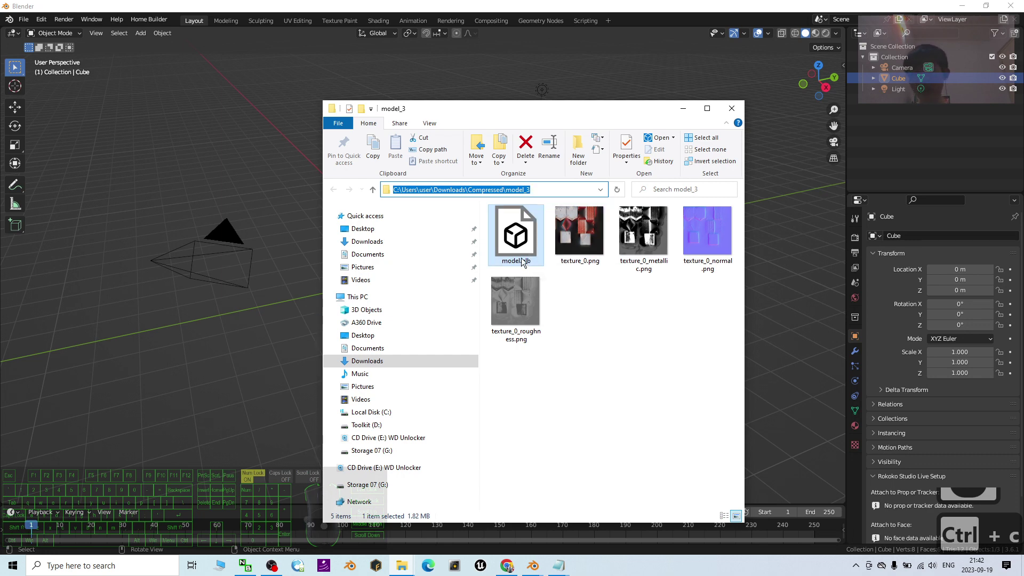
Return to the new Blender scene and delete the default camera, cube and light
{"action": "left_click", "coordinate": [645, 395]}
{"action": "left_click", "coordinate": [219, 350]}
{"action": "left_click", "coordinate": [503, 386]}
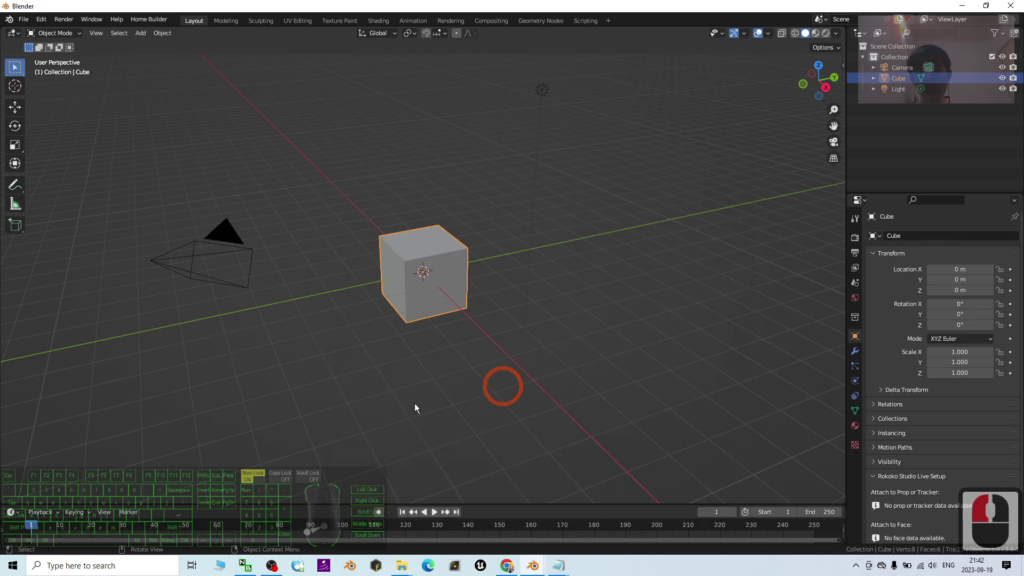
{"action": "left_click", "coordinate": [340, 384]}
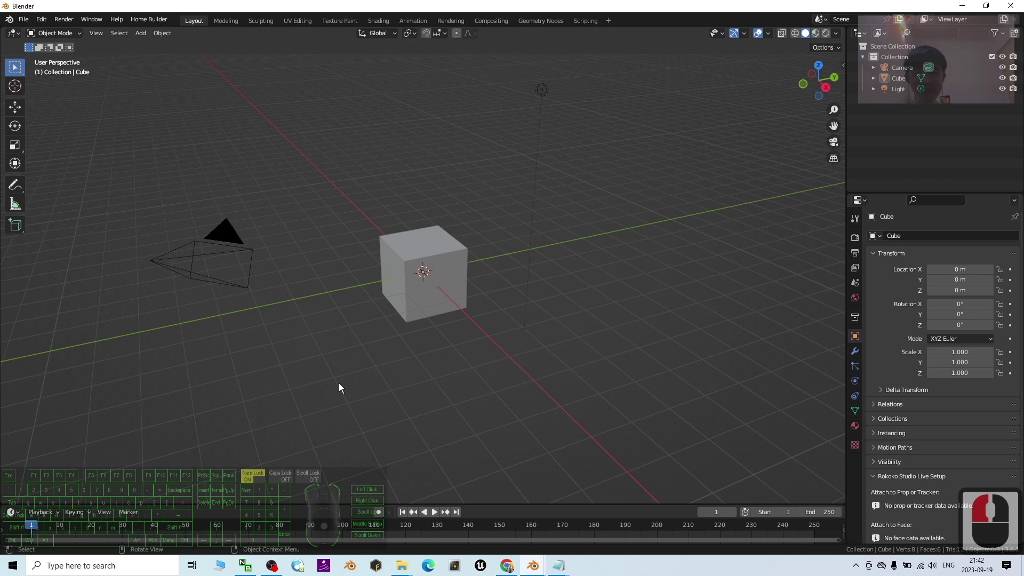
{"action": "key", "text": "a"}
{"action": "key", "text": "Delete"}
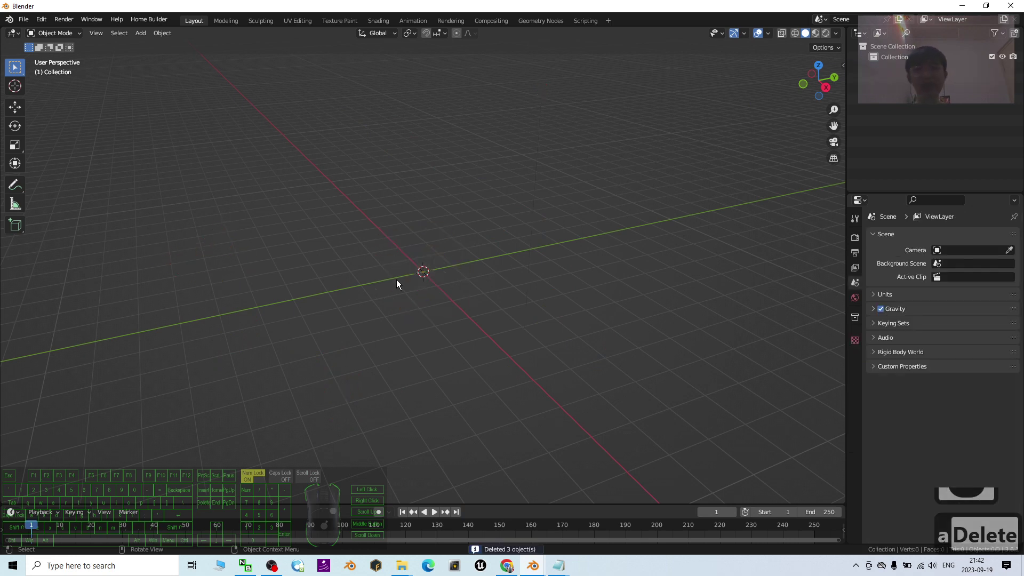
Import model.glb as glTF 2.0 from C:\Users\user\Downloads\Compressed\model_3
{"action": "left_click", "coordinate": [23, 20]}
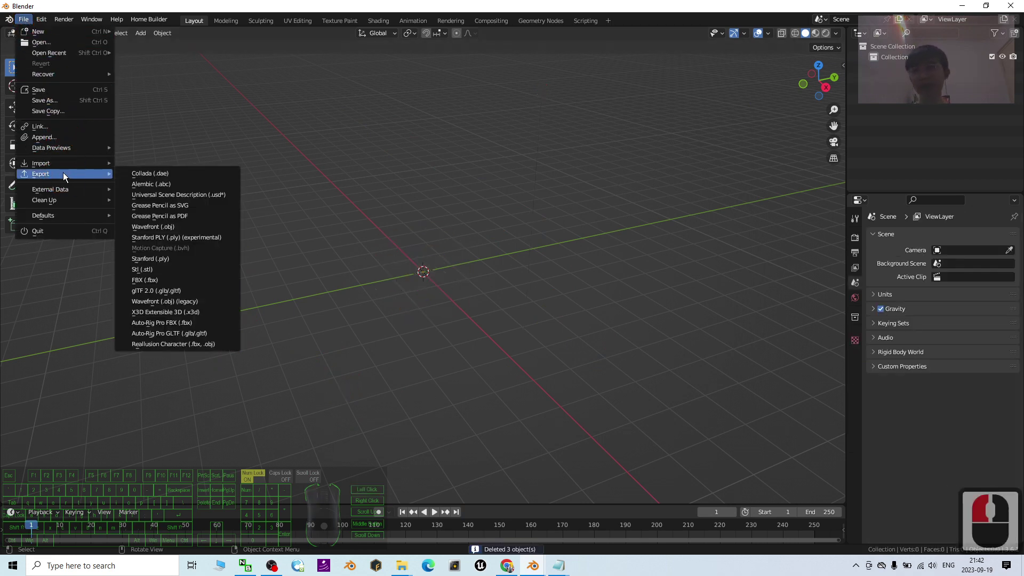
{"action": "mouse_move", "coordinate": [62, 169]}
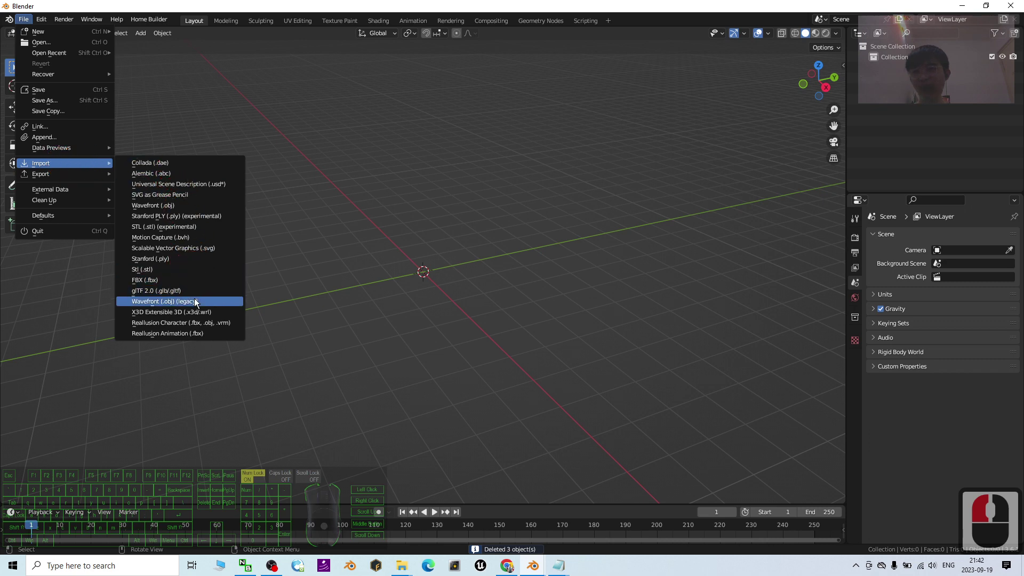
{"action": "left_click", "coordinate": [186, 292]}
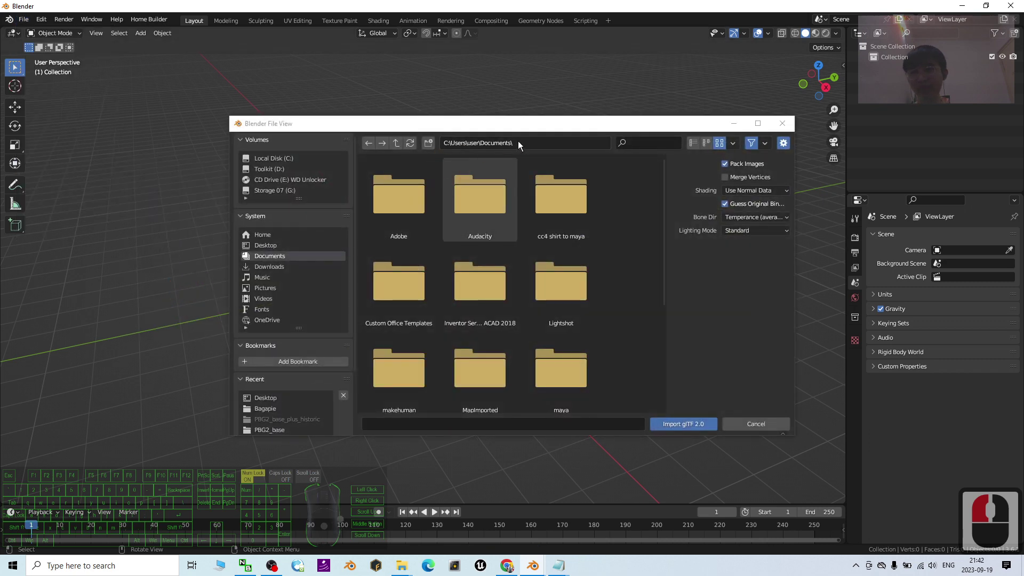
{"action": "left_click", "coordinate": [543, 143]}
{"action": "type", "text": "C:\\Users\\user\\Downloads\\Compressed\\model_3"}
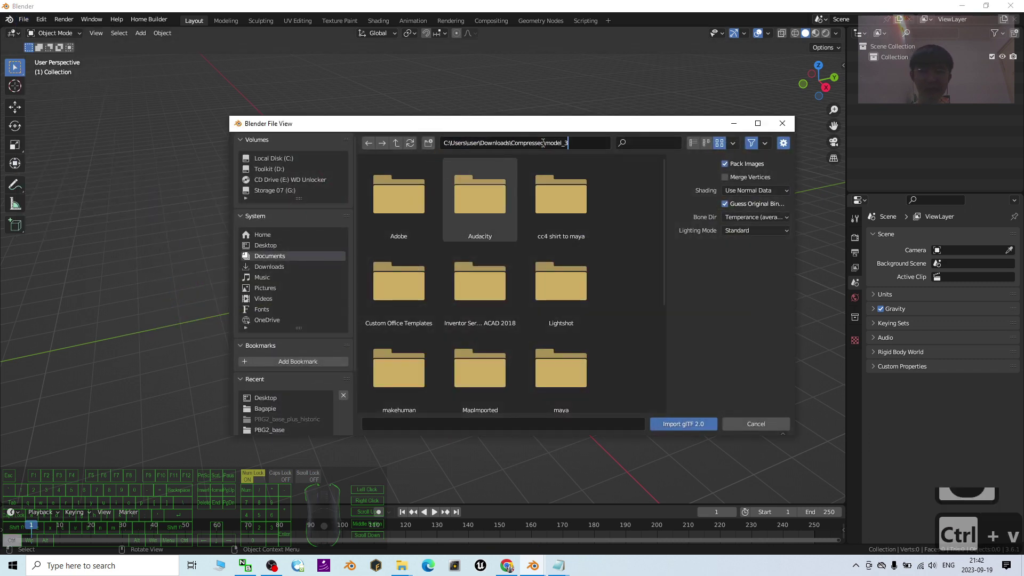
{"action": "key", "text": "Return"}
{"action": "double_click", "coordinate": [411, 194]}
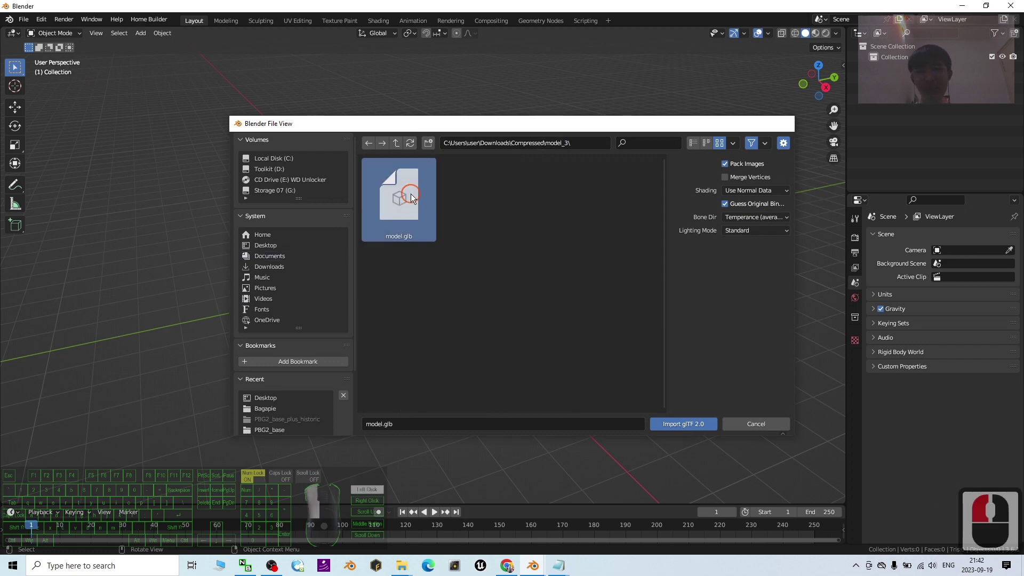
Display the imported house with its textures in Material Preview shading and inspect it up close
{"action": "scroll", "coordinate": [463, 255], "scroll_direction": "up", "scroll_amount": 8}
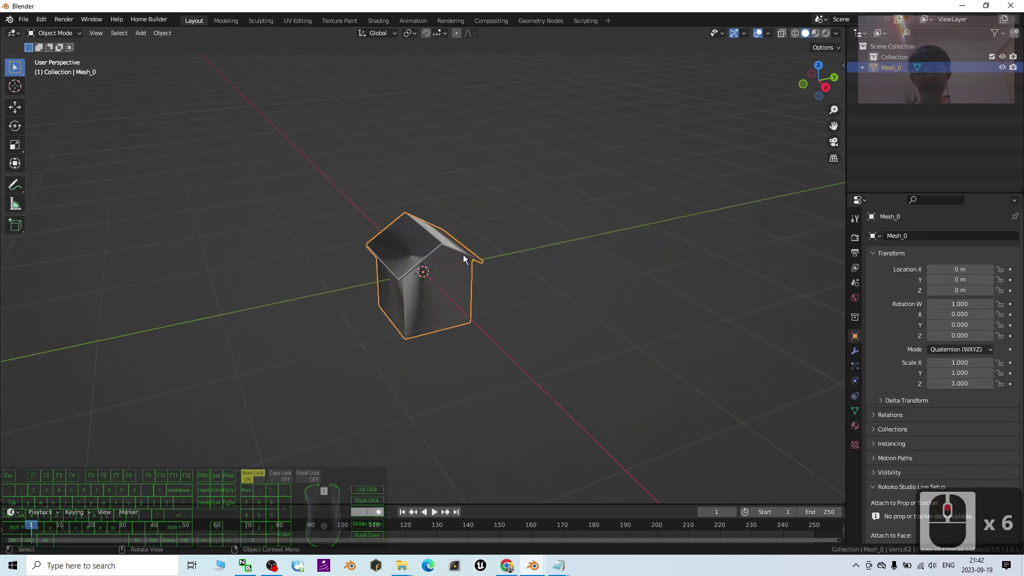
{"action": "left_click", "coordinate": [818, 37]}
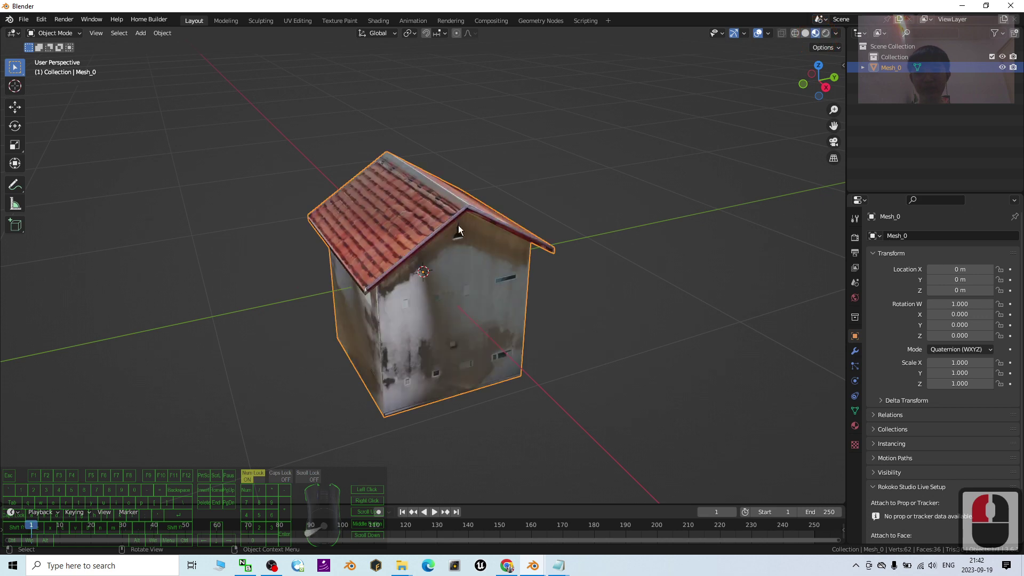
{"action": "middle_click_drag", "start_coordinate": [500, 330], "coordinate": [447, 311]}
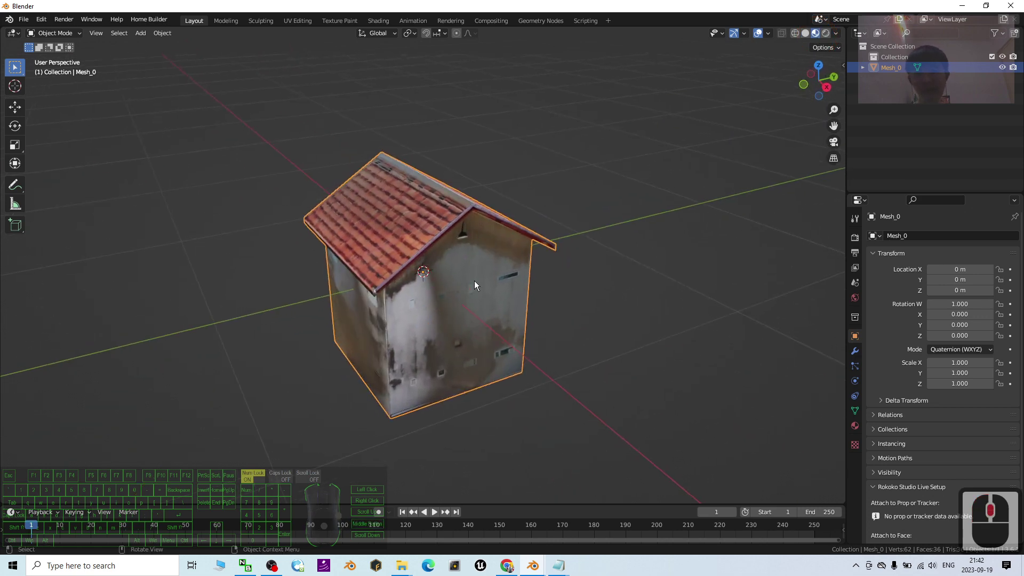
Raise the imported house along the Z axis by about 0.55 m
{"action": "key", "text": "g"}
{"action": "key", "text": "z"}
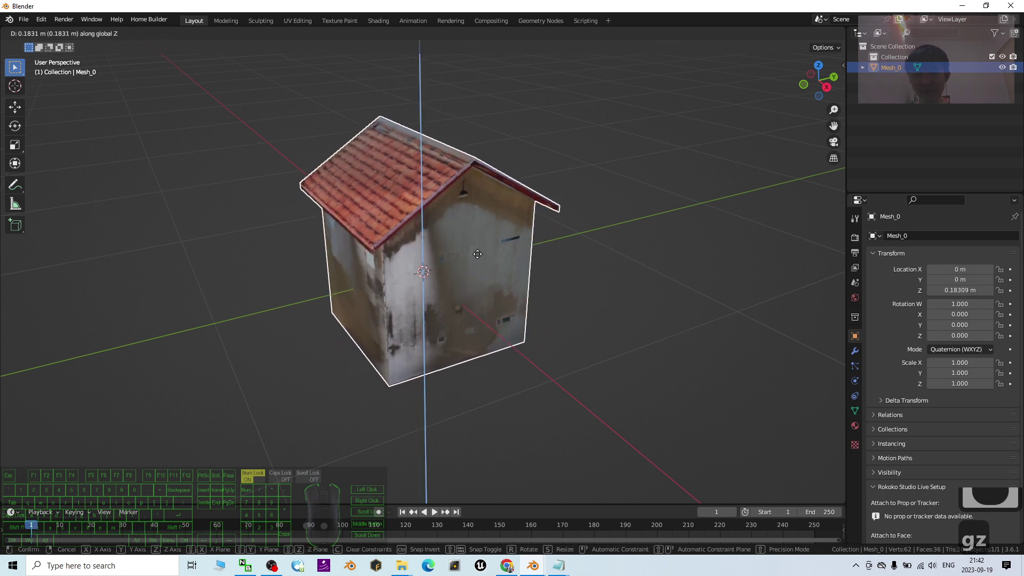
{"action": "left_click", "coordinate": [484, 195]}
Scale the house up uniformly to a factor of about 7.75
{"action": "scroll", "coordinate": [498, 220], "scroll_direction": "down", "scroll_amount": 10}
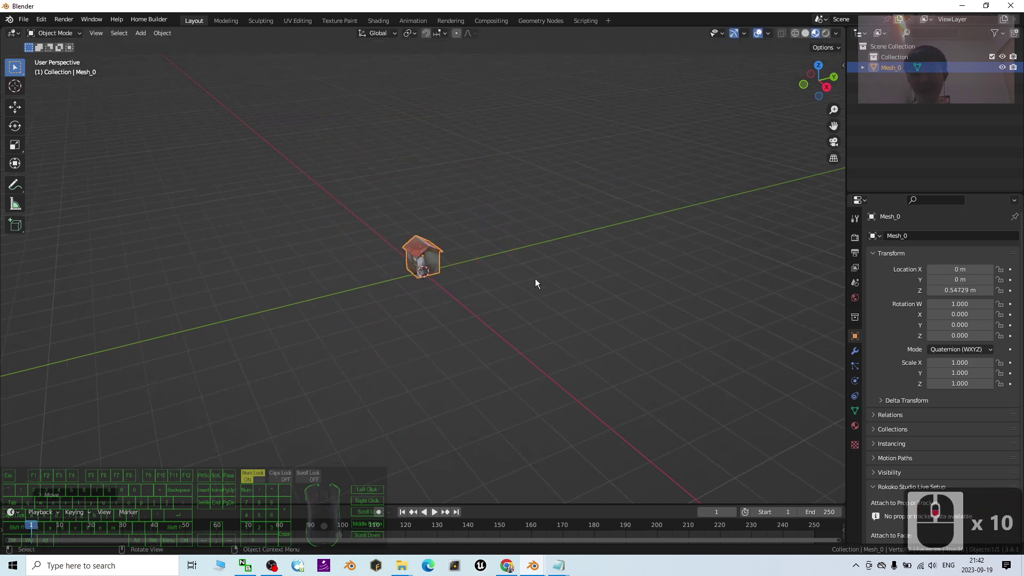
{"action": "middle_click_drag", "start_coordinate": [536, 279], "coordinate": [556, 322]}
{"action": "key", "text": "s"}
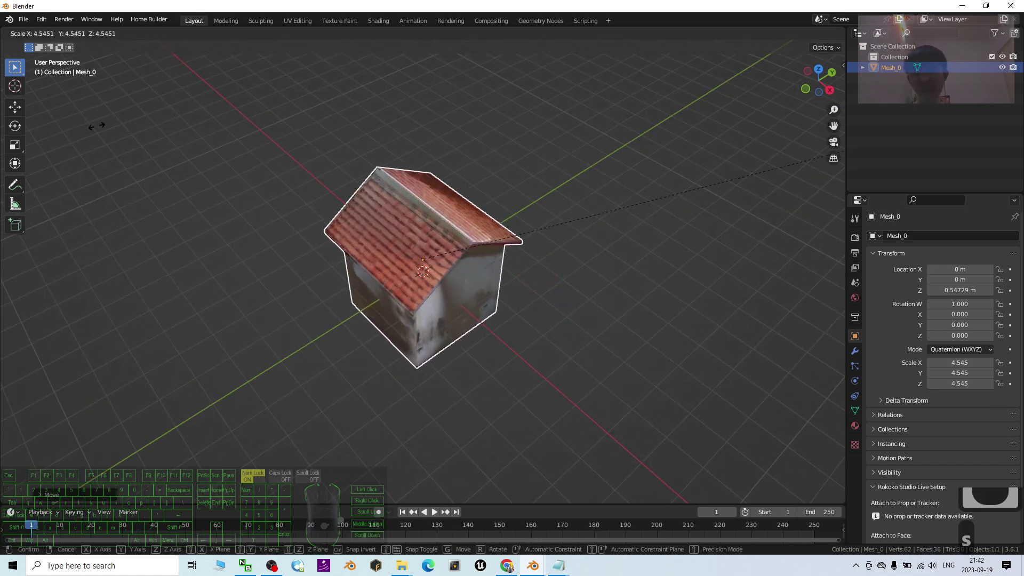
{"action": "left_click", "coordinate": [4, 324]}
{"action": "scroll", "coordinate": [428, 297], "scroll_direction": "down", "scroll_amount": 2}
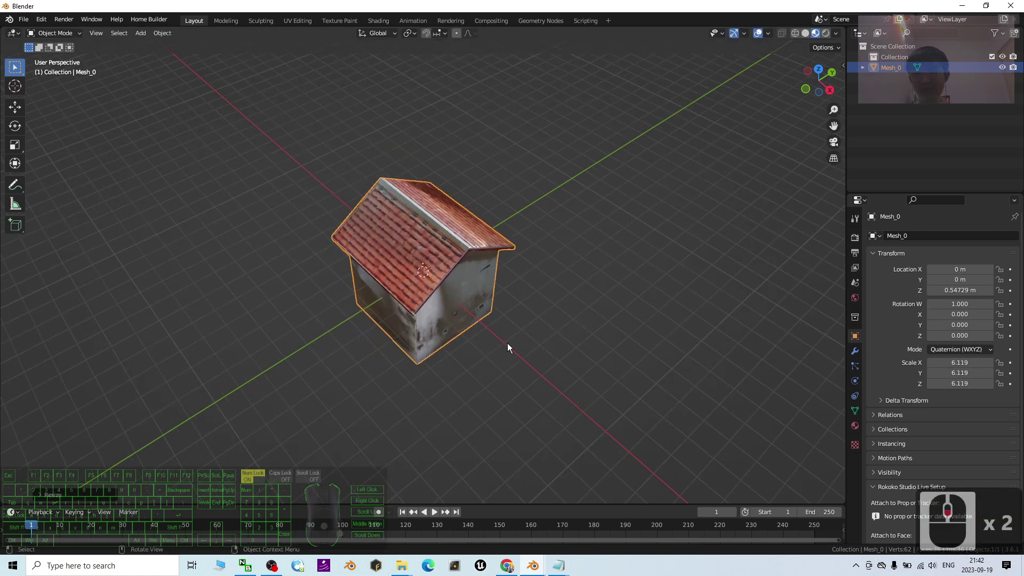
{"action": "mouse_move", "coordinate": [507, 344]}
{"action": "middle_mouse_down"}
{"action": "mouse_move", "coordinate": [517, 320]}
{"action": "mouse_move", "coordinate": [516, 331]}
{"action": "middle_mouse_up"}
{"action": "key", "text": "s"}
{"action": "left_click", "coordinate": [496, 335]}
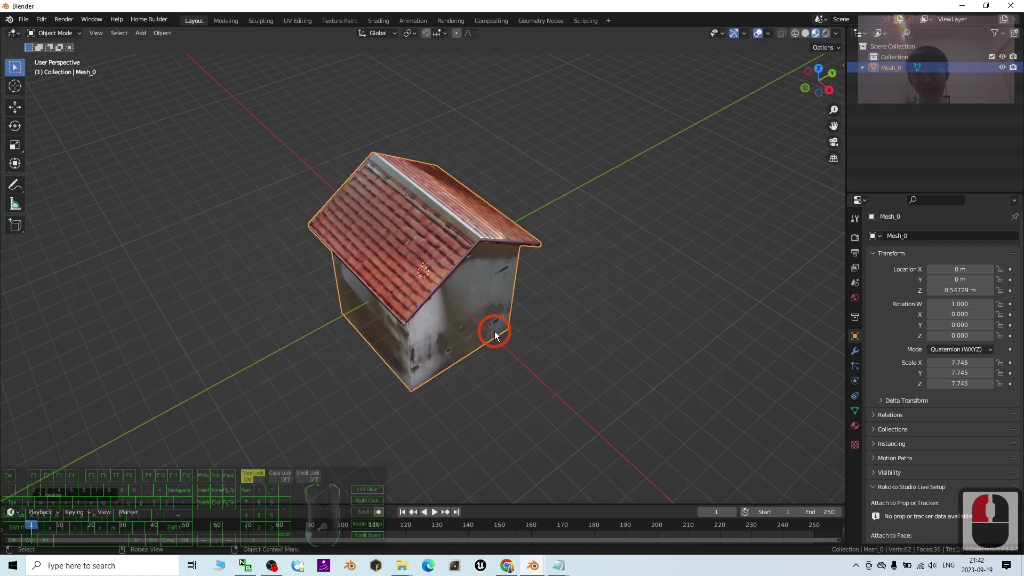
Raise the enlarged house along the Z axis to a height location of about 3.79 m
{"action": "middle_click_drag", "start_coordinate": [551, 392], "coordinate": [543, 361]}
{"action": "key", "text": "g"}
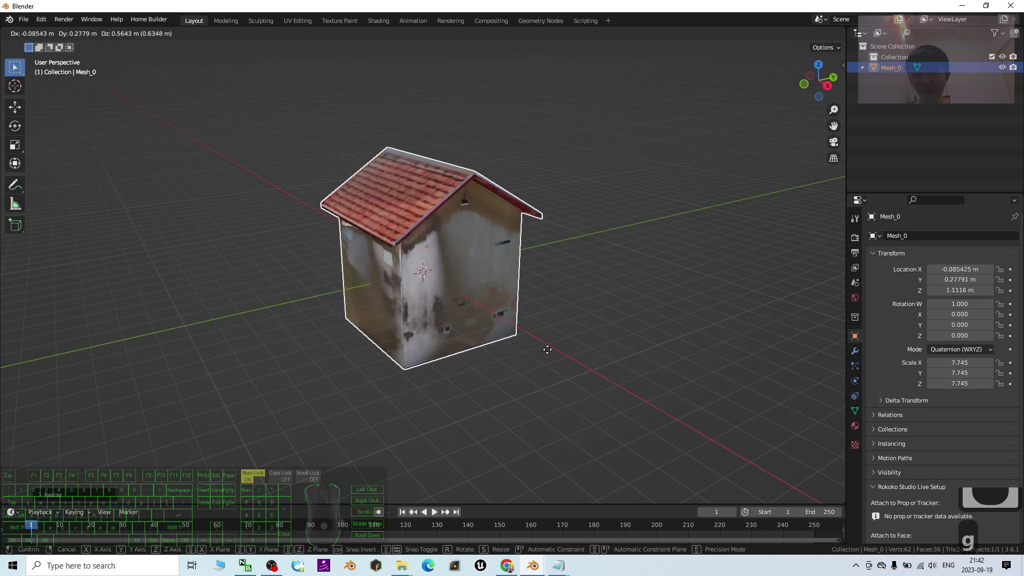
{"action": "key", "text": "z"}
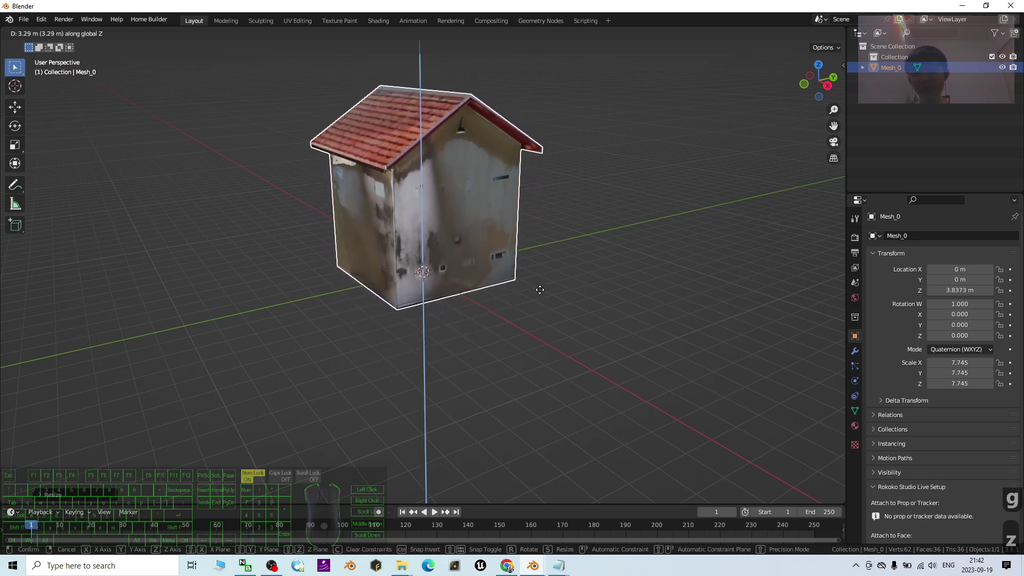
{"action": "left_click", "coordinate": [541, 294]}
{"action": "scroll", "coordinate": [463, 225], "scroll_direction": "up", "scroll_amount": 5}
{"action": "scroll", "coordinate": [466, 213], "scroll_direction": "down", "scroll_amount": 2}
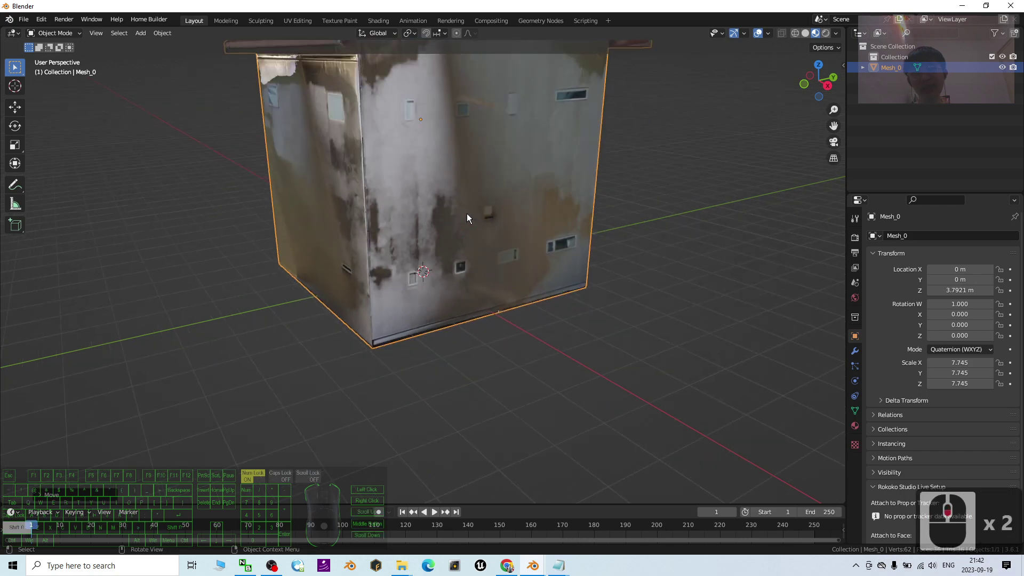
{"action": "middle_click_drag", "start_coordinate": [429, 291], "coordinate": [485, 319]}
{"action": "middle_click_drag", "start_coordinate": [541, 325], "coordinate": [549, 325]}
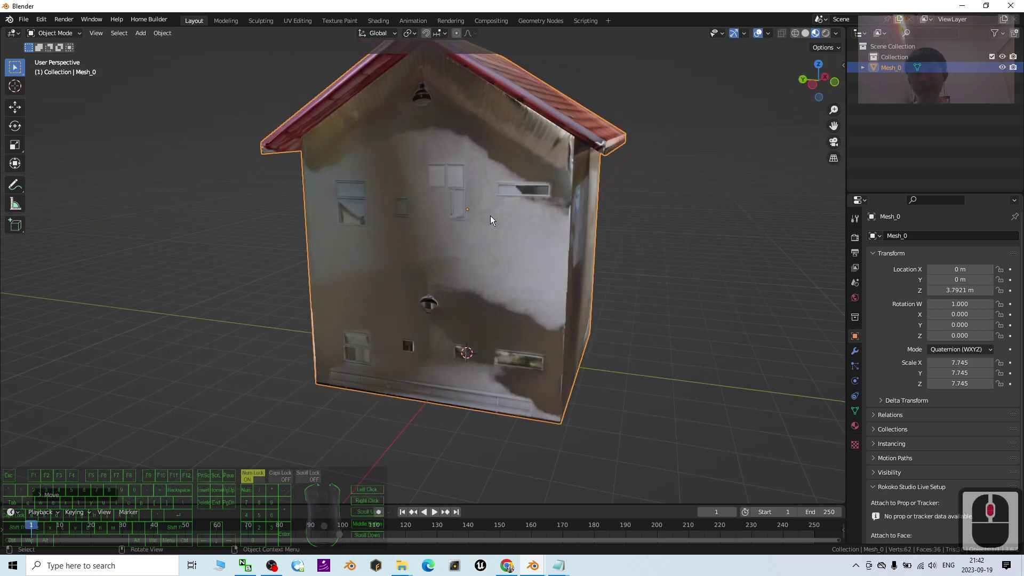
{"action": "middle_click_drag", "start_coordinate": [491, 220], "coordinate": [440, 188]}
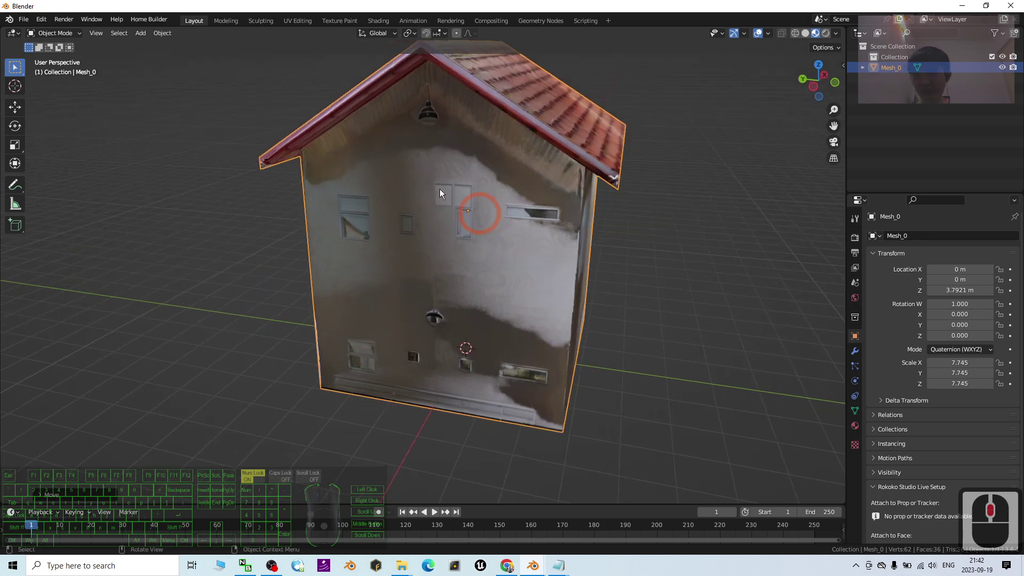
Open the house mesh in the UV Editing workspace and clear its selection
{"action": "left_click", "coordinate": [308, 21]}
{"action": "scroll", "coordinate": [254, 272], "scroll_direction": "down", "scroll_amount": 6}
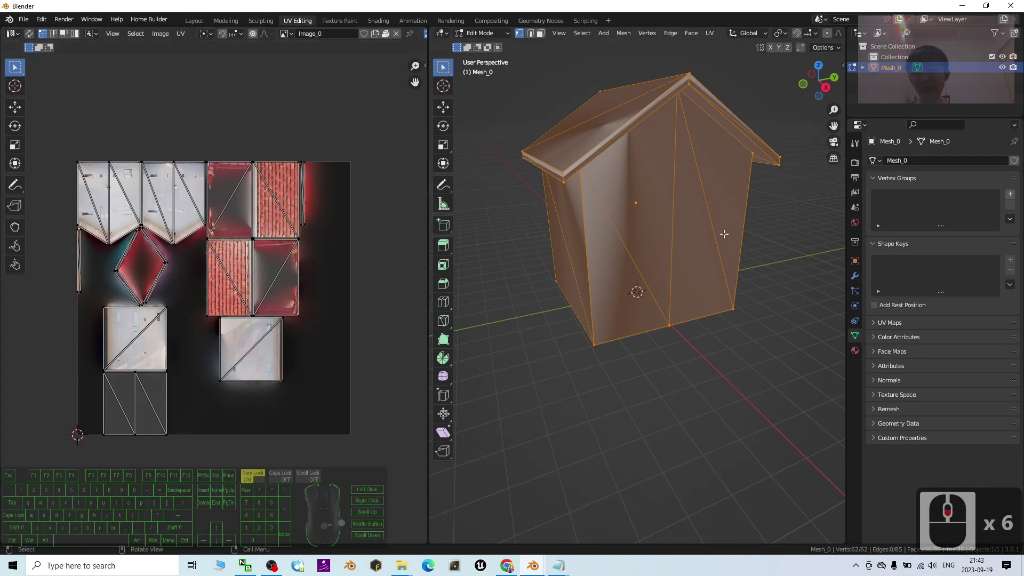
{"action": "scroll", "coordinate": [724, 234], "scroll_direction": "up", "scroll_amount": 2}
{"action": "middle_click_drag", "start_coordinate": [530, 314], "coordinate": [709, 299]}
{"action": "left_click", "coordinate": [636, 226]}
{"action": "left_click", "coordinate": [156, 50]}
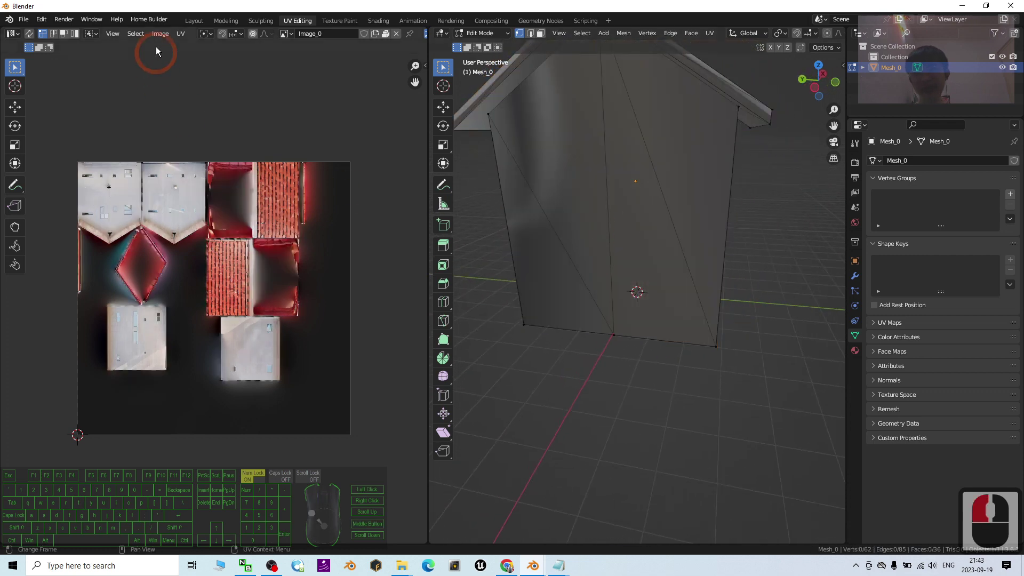
Switch to face selection and select all four triangular faces of the front gable wall to show their UVs
{"action": "left_click", "coordinate": [541, 34]}
{"action": "left_click", "coordinate": [677, 121]}
{"action": "left_click", "coordinate": [640, 267]}
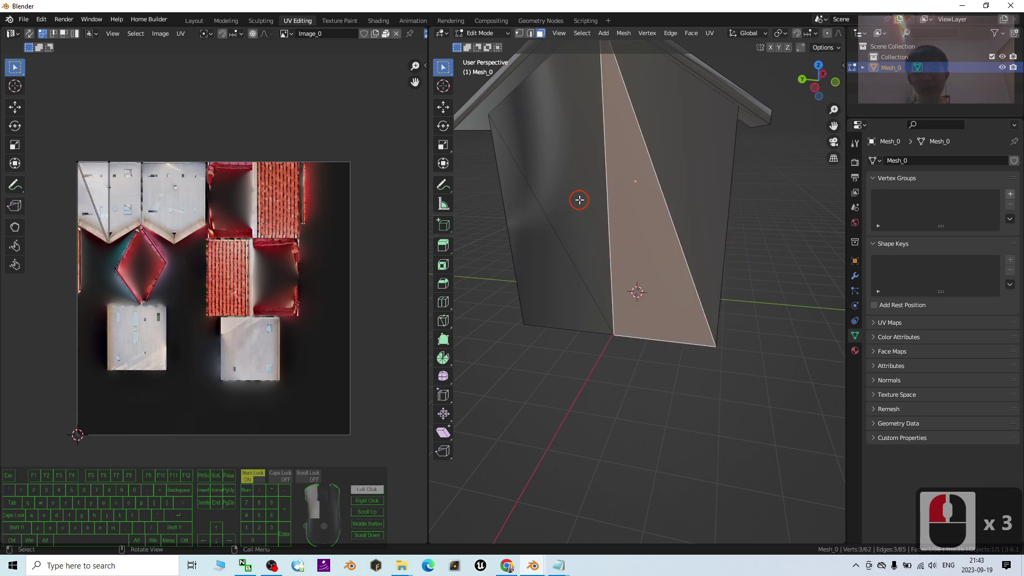
{"action": "left_click", "coordinate": [535, 277]}
{"action": "left_click", "coordinate": [714, 133]}
{"action": "left_click", "coordinate": [713, 132]}
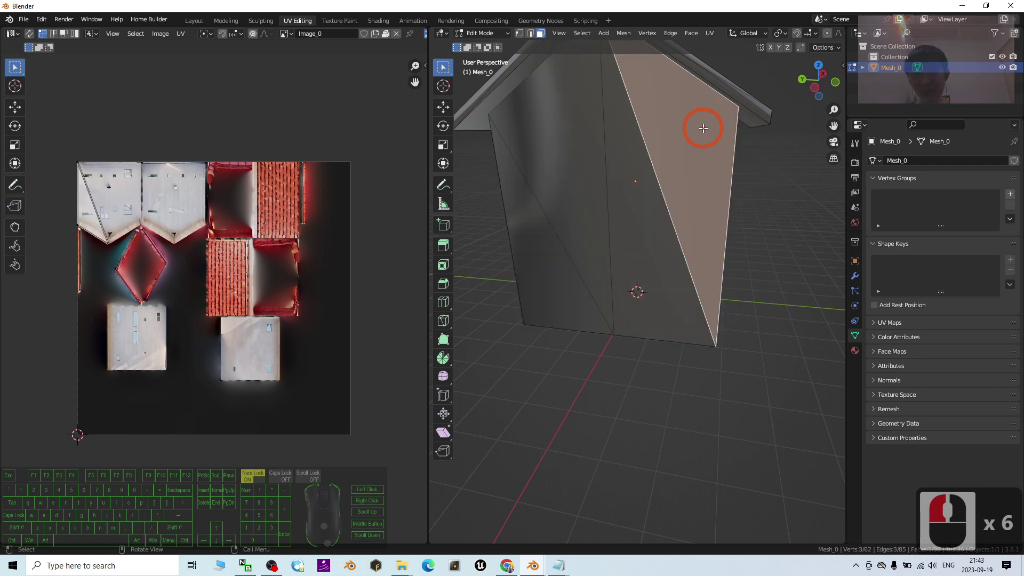
{"action": "left_click", "coordinate": [630, 154], "text": "shift"}
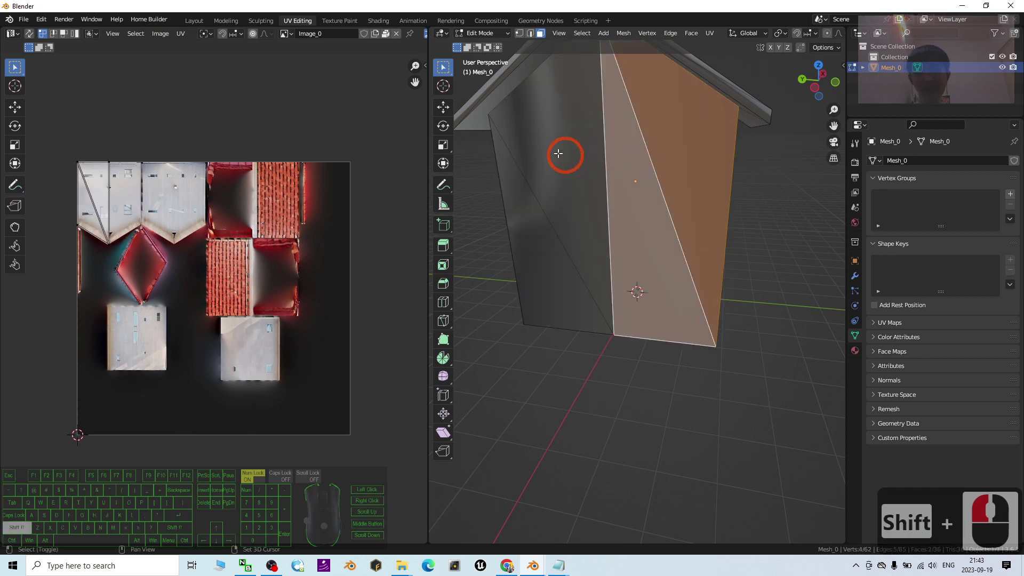
{"action": "left_click", "coordinate": [565, 156], "text": "shift"}
{"action": "left_click", "coordinate": [533, 260], "text": "shift"}
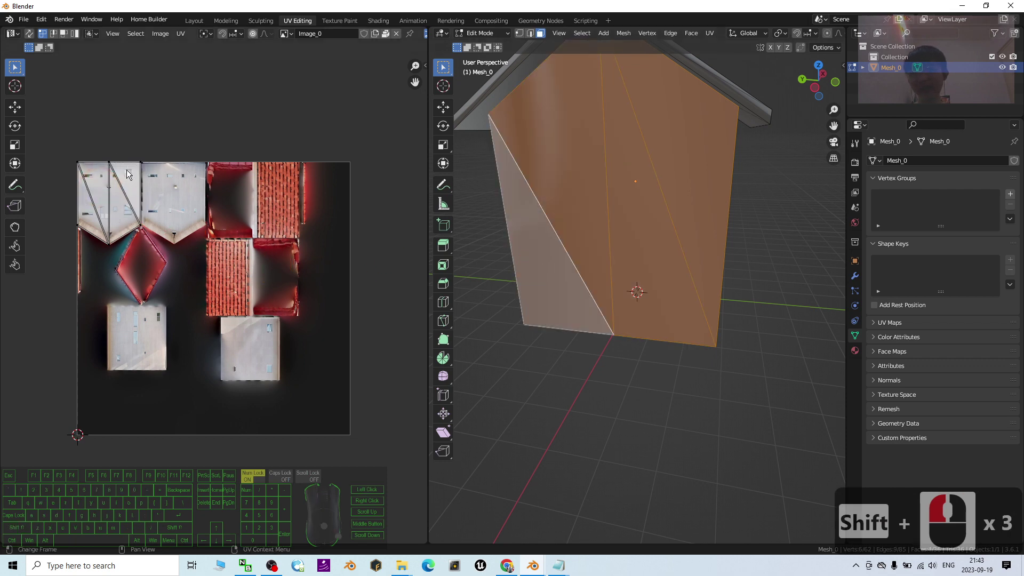
Show the textures in Material Preview shading beside the UV layout and enlarge the 3D view's share of the workspace
{"action": "scroll", "coordinate": [675, 186], "scroll_direction": "down", "scroll_amount": 2}
{"action": "scroll", "coordinate": [741, 204], "scroll_direction": "up", "scroll_amount": 2}
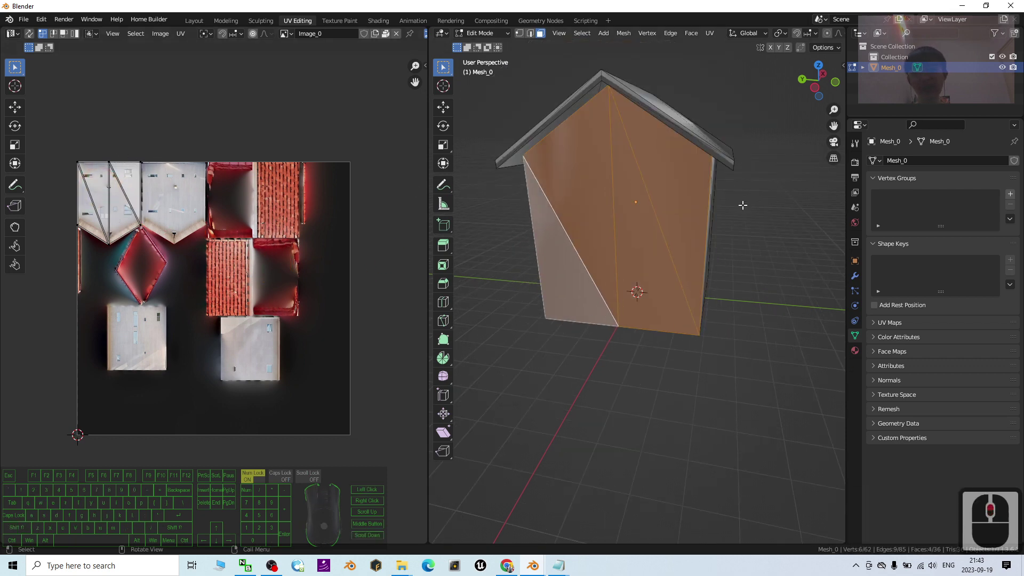
{"action": "middle_click_drag", "start_coordinate": [747, 228], "coordinate": [763, 191], "text": "shift"}
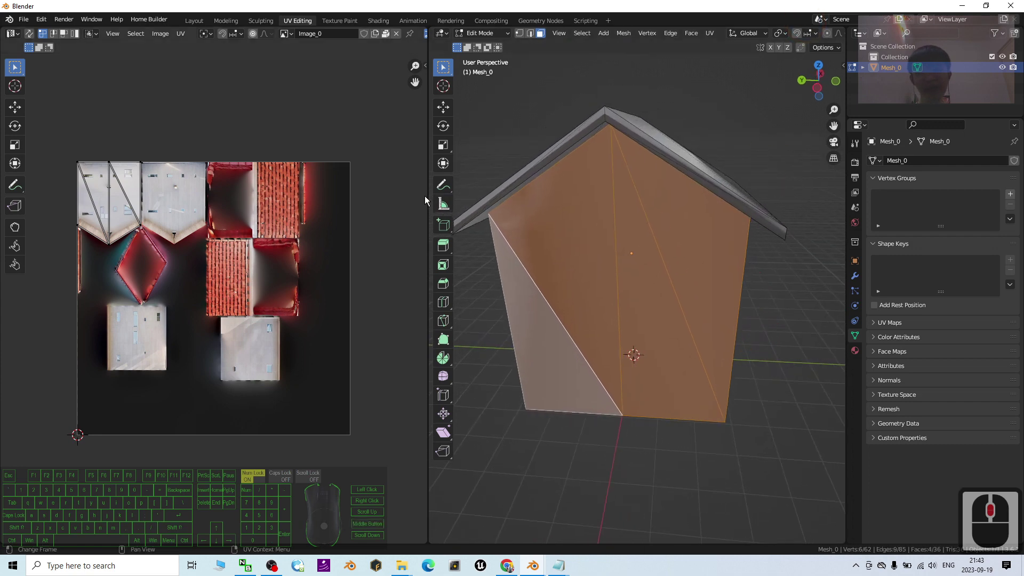
{"action": "left_click_drag", "start_coordinate": [424, 197], "coordinate": [269, 196]}
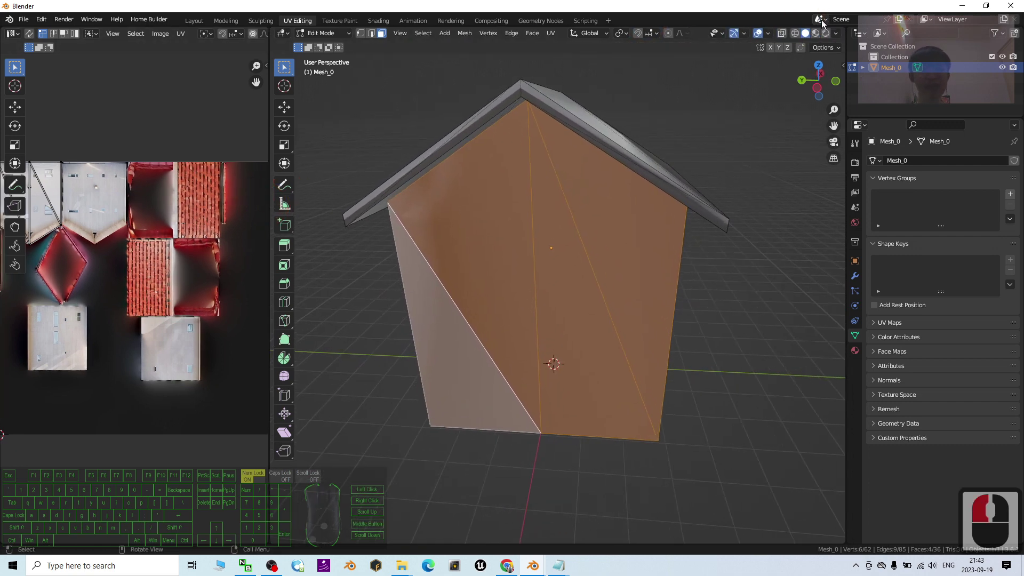
{"action": "left_click", "coordinate": [816, 33]}
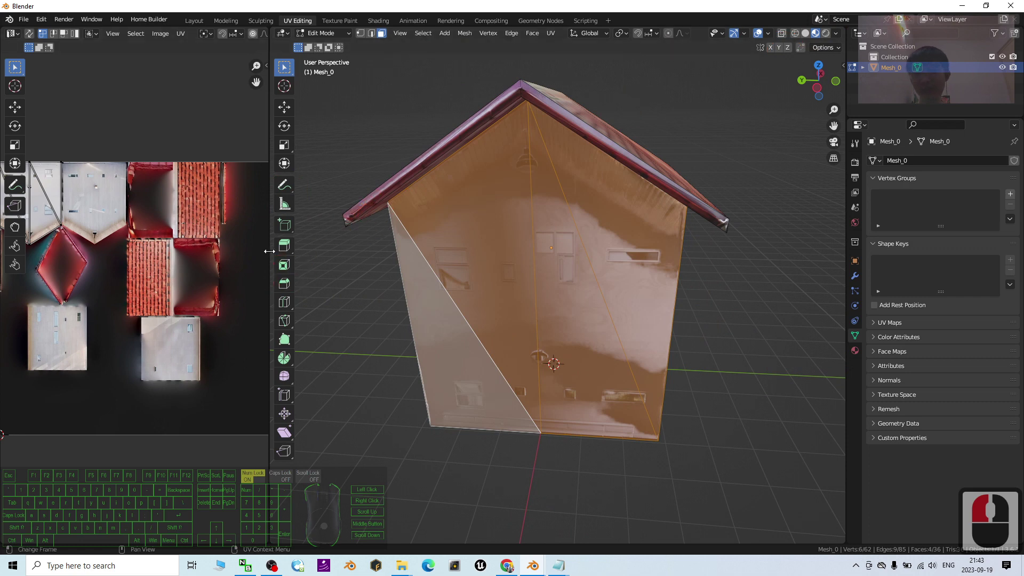
{"action": "left_click_drag", "start_coordinate": [270, 251], "coordinate": [377, 251]}
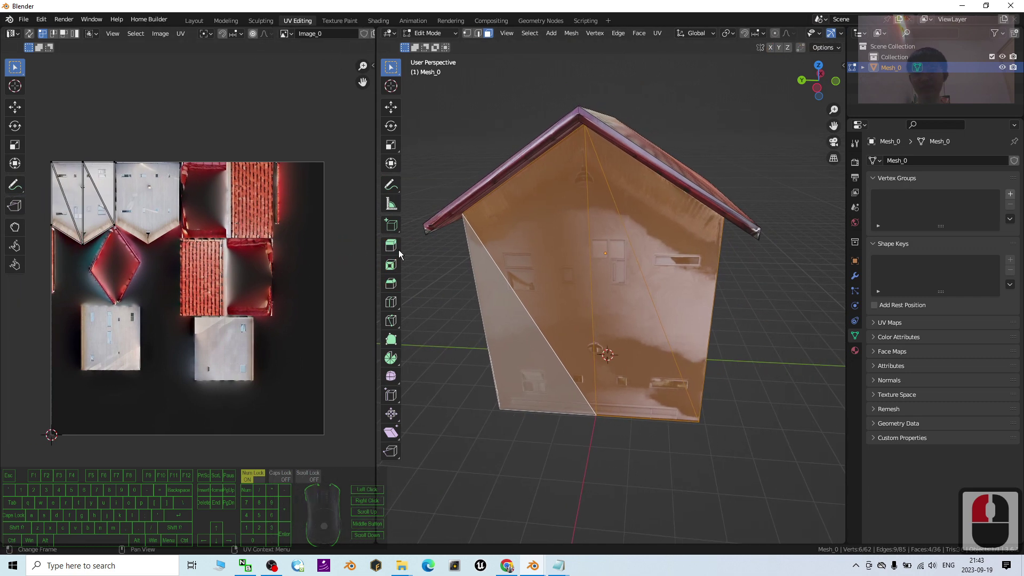
{"action": "scroll", "coordinate": [642, 199], "scroll_direction": "up", "scroll_amount": 2}
{"action": "scroll", "coordinate": [642, 198], "scroll_direction": "down", "scroll_amount": 2}
{"action": "middle_click_drag", "start_coordinate": [712, 336], "coordinate": [718, 331]}
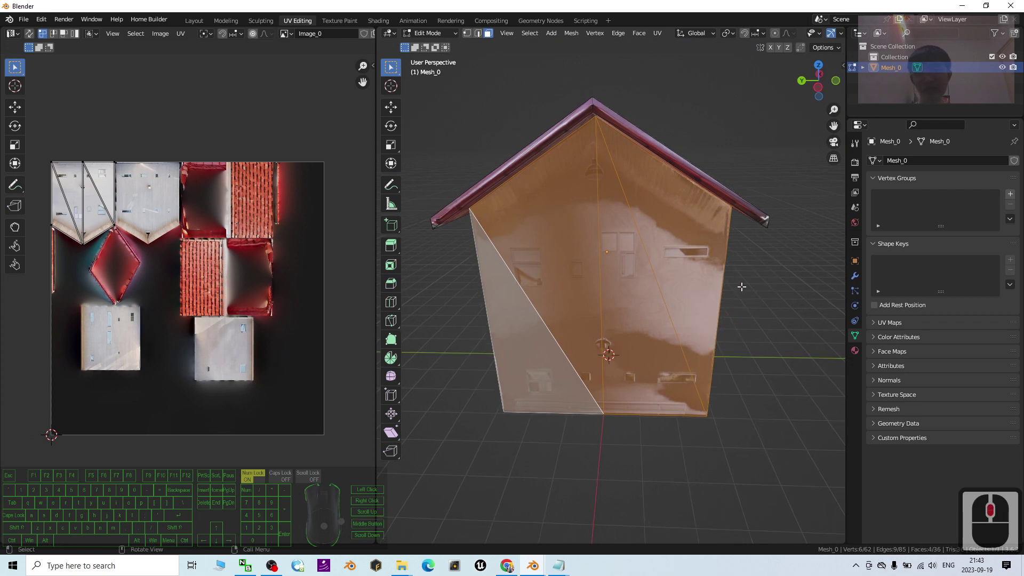
Clear the selection and reselect the four triangular faces of the front gable wall
{"action": "left_click", "coordinate": [773, 361]}
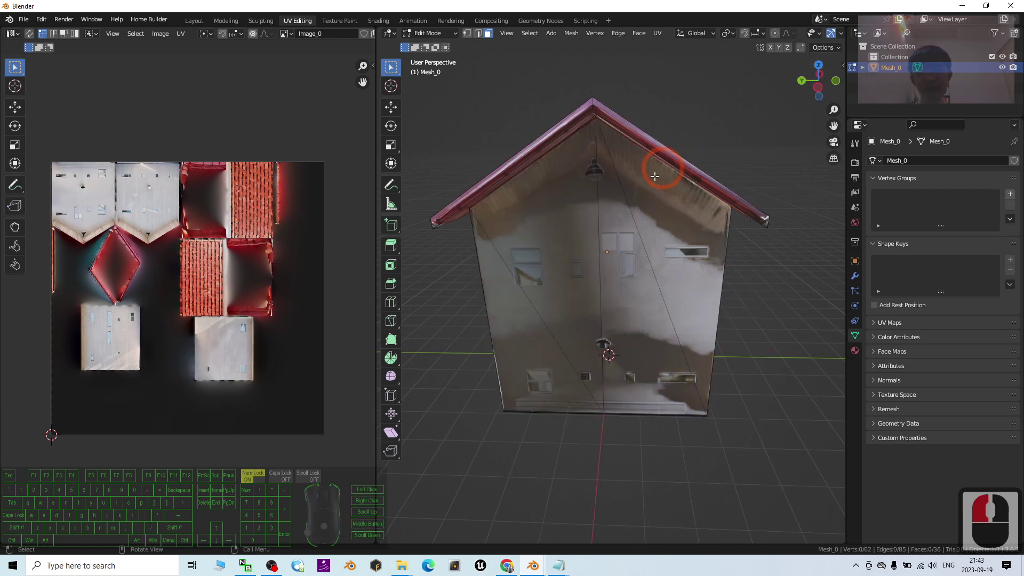
{"action": "left_click", "coordinate": [671, 200]}
{"action": "left_click", "coordinate": [640, 304], "text": "shift"}
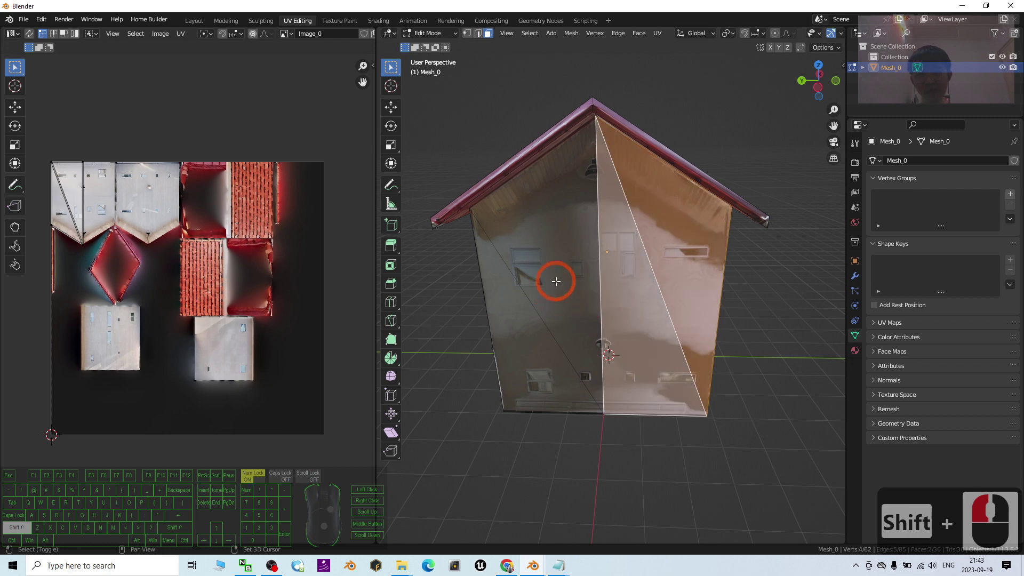
{"action": "left_click", "coordinate": [555, 279], "text": "shift"}
{"action": "left_click", "coordinate": [521, 334], "text": "shift"}
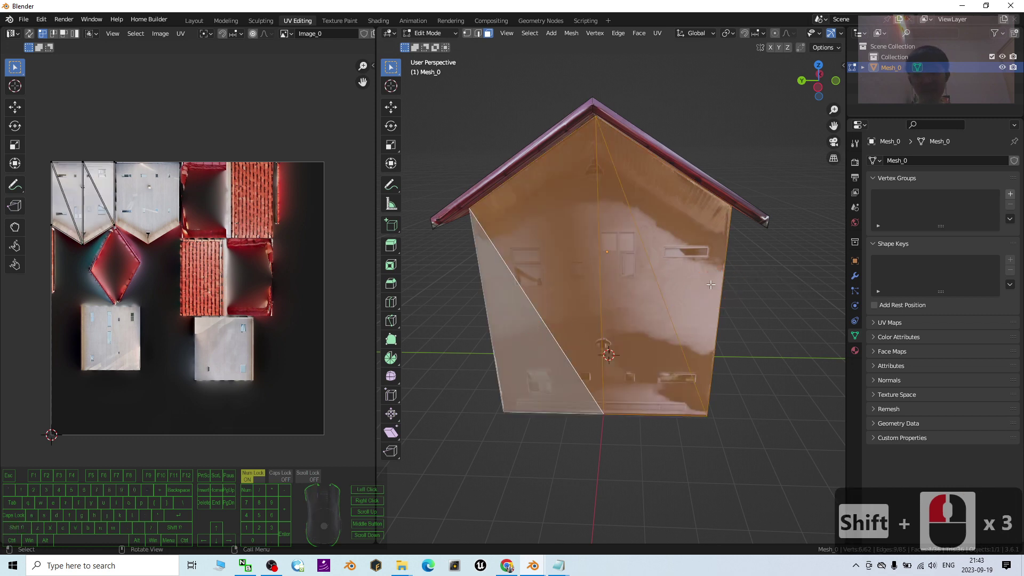
Try scaling all UVs of the selected gable wall down to about half size
{"action": "left_click", "coordinate": [151, 122]}
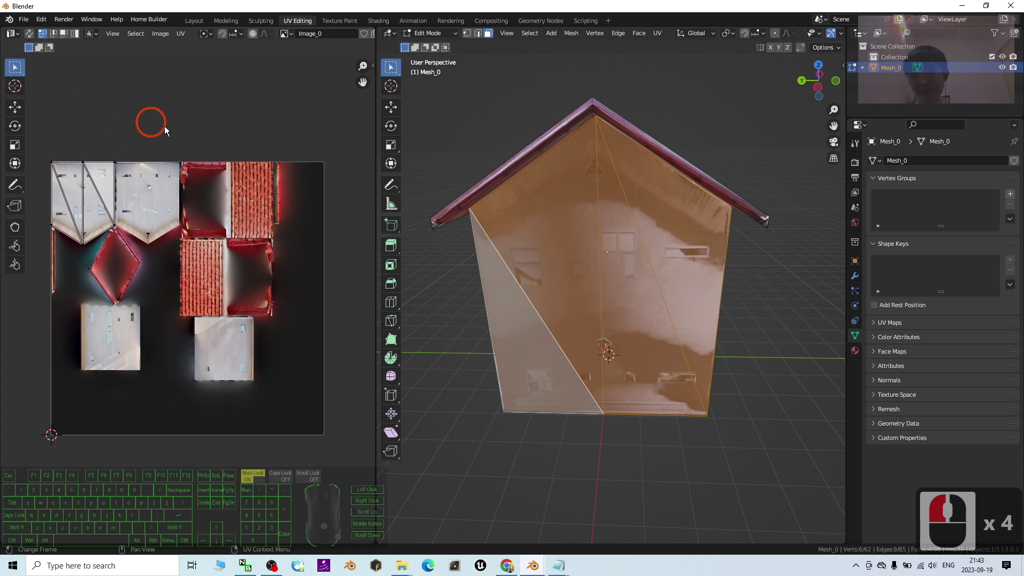
{"action": "key", "text": "a"}
{"action": "key", "text": "s"}
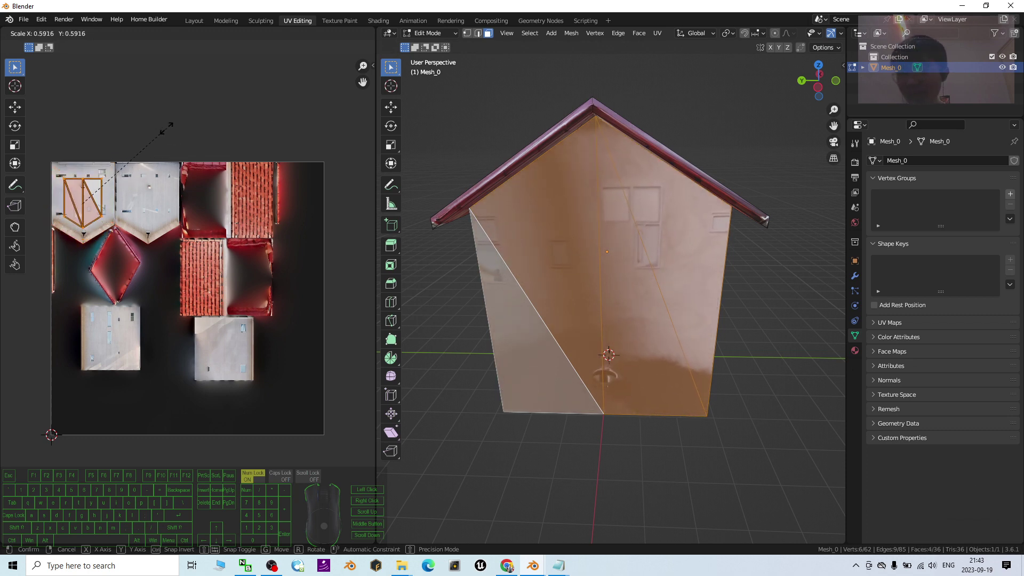
{"action": "left_click", "coordinate": [149, 139]}
Try moving the shrunken gable wall UVs to another part of the texture image
{"action": "left_click", "coordinate": [90, 230]}
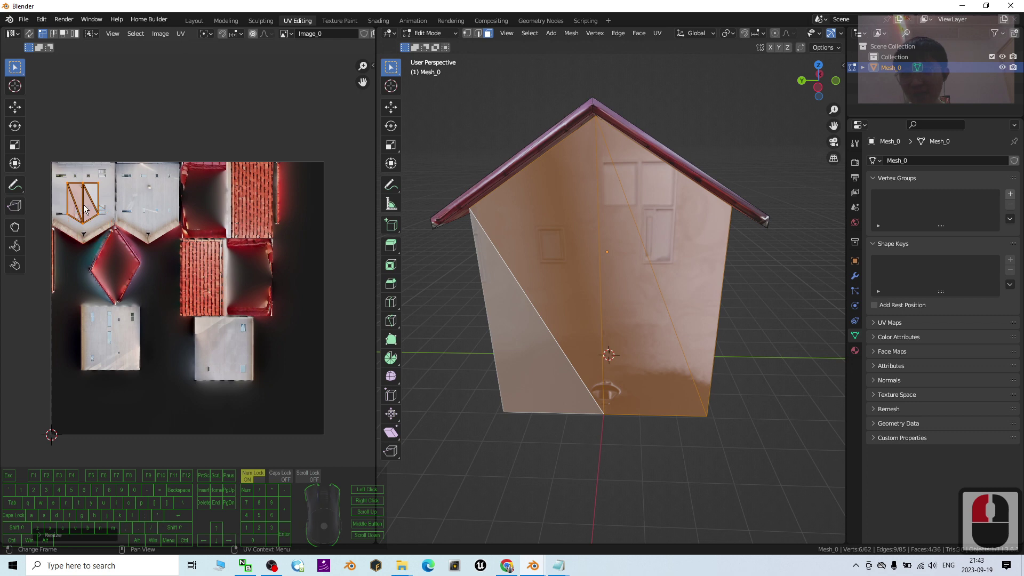
{"action": "key", "text": "g"}
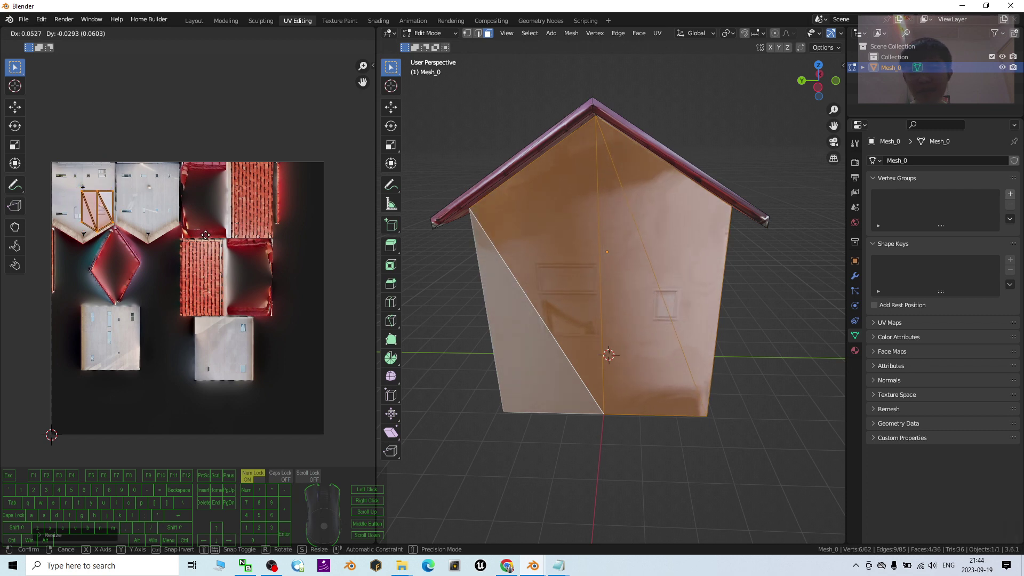
{"action": "left_click", "coordinate": [285, 245]}
{"action": "left_click", "coordinate": [757, 307]}
{"action": "left_click", "coordinate": [73, 232]}
{"action": "middle_click_drag", "start_coordinate": [694, 297], "coordinate": [816, 336]}
Undo the move and scaling of the gable wall's UVs
{"action": "key", "text": "ctrl+z"}
{"action": "key", "text": "ctrl+z"}
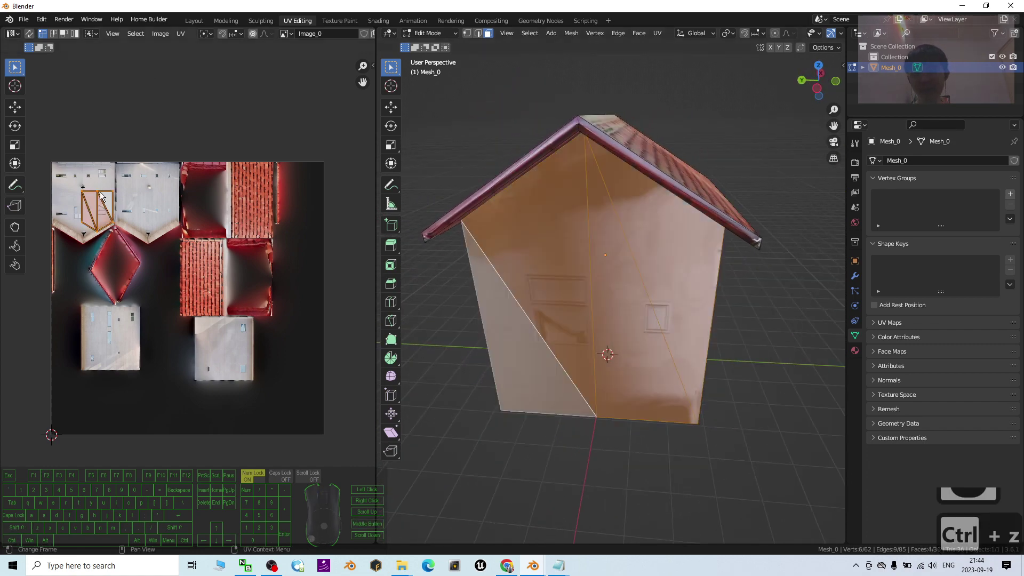
{"action": "scroll", "coordinate": [134, 212], "scroll_direction": "up", "scroll_amount": 2}
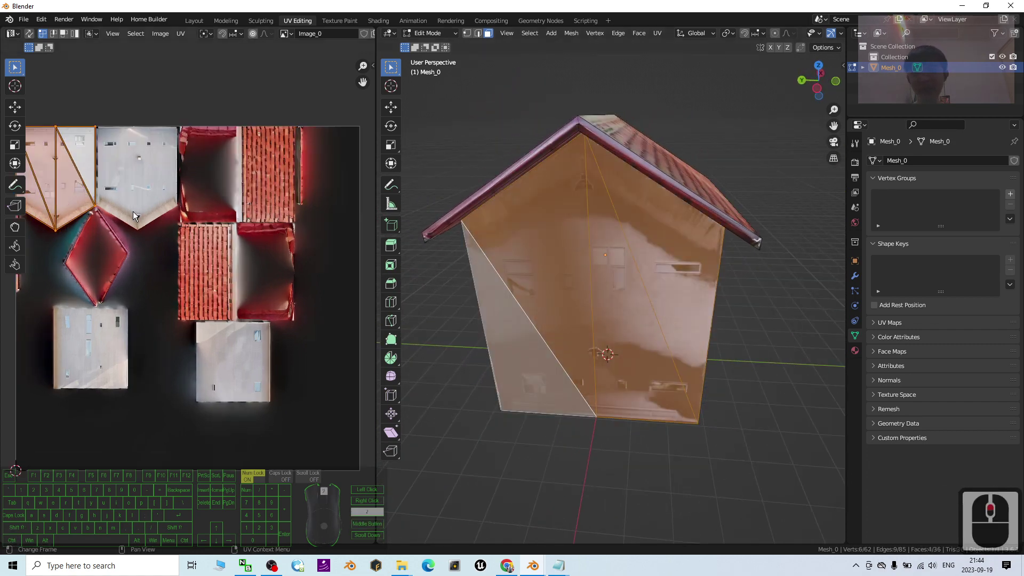
{"action": "scroll", "coordinate": [134, 211], "scroll_direction": "down", "scroll_amount": 3}
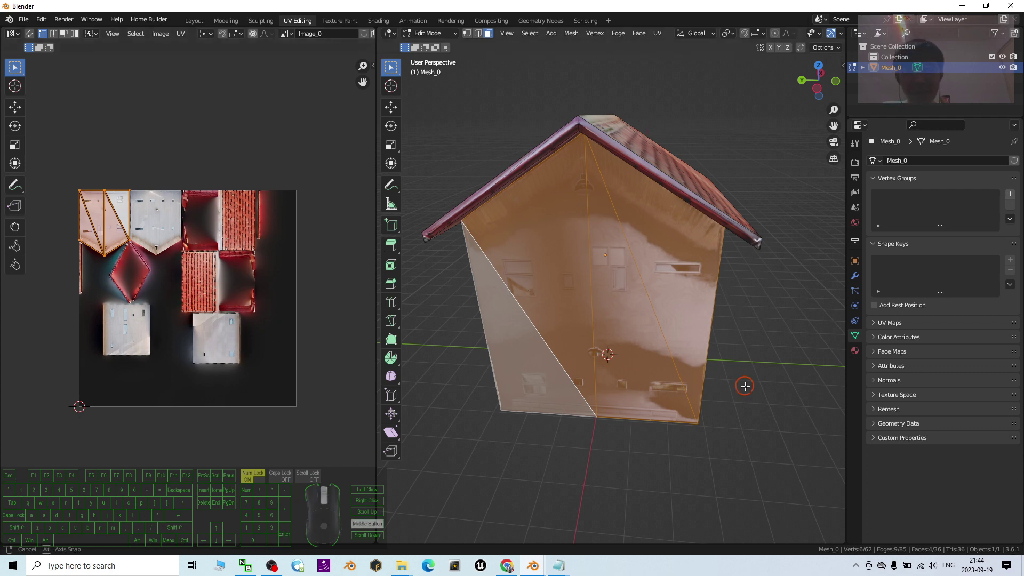
Select the triangular faces of the roof slope to examine which texture areas they use in the UV layout
{"action": "middle_click_drag", "start_coordinate": [743, 389], "coordinate": [414, 51]}
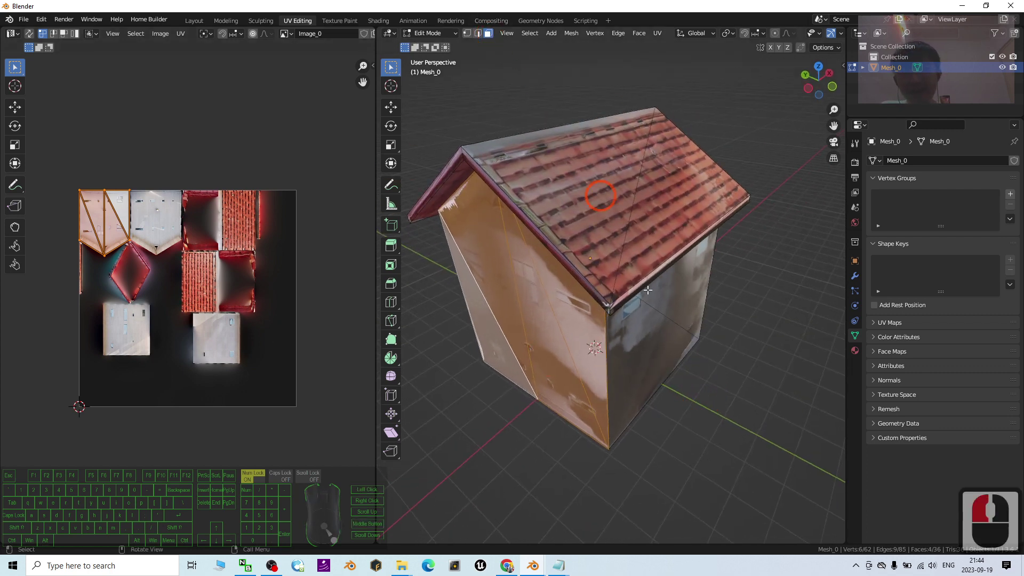
{"action": "left_click", "coordinate": [618, 216]}
{"action": "left_click", "coordinate": [656, 195]}
{"action": "left_click", "coordinate": [675, 188]}
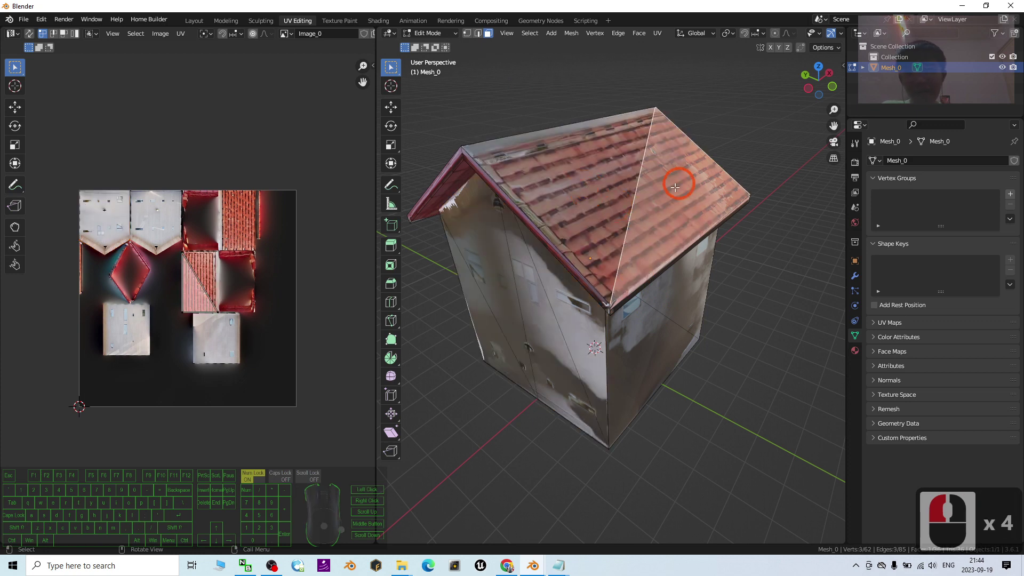
{"action": "left_click", "coordinate": [654, 196]}
{"action": "left_click", "coordinate": [709, 290]}
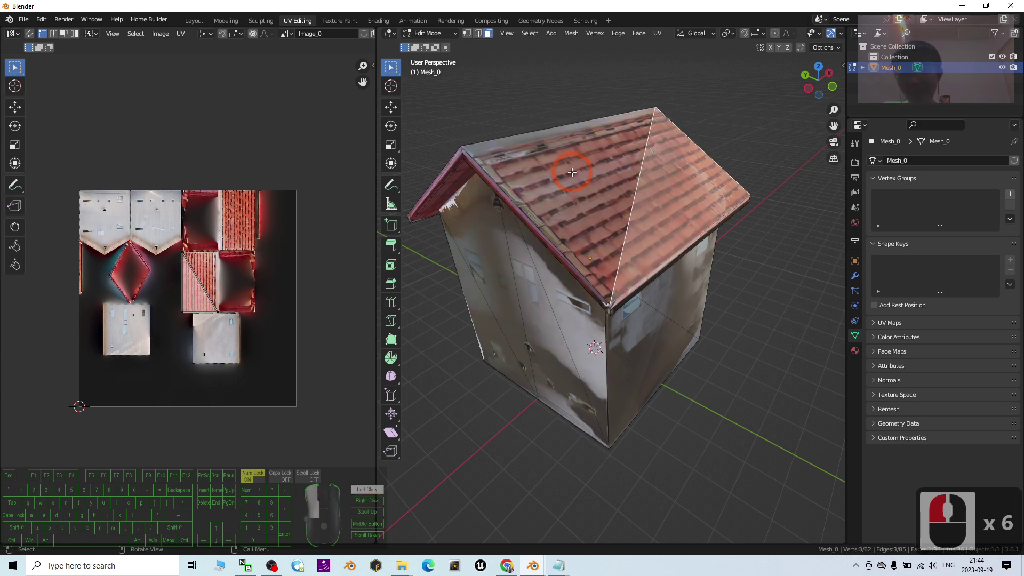
Select triangular faces of the house's side wall to examine which texture areas they use in the UV layout
{"action": "left_click", "coordinate": [700, 227]}
{"action": "left_click", "coordinate": [667, 315]}
{"action": "middle_click_drag", "start_coordinate": [667, 315], "coordinate": [584, 247]}
{"action": "middle_click_drag", "start_coordinate": [565, 211], "coordinate": [649, 260]}
{"action": "double_click", "coordinate": [602, 359]}
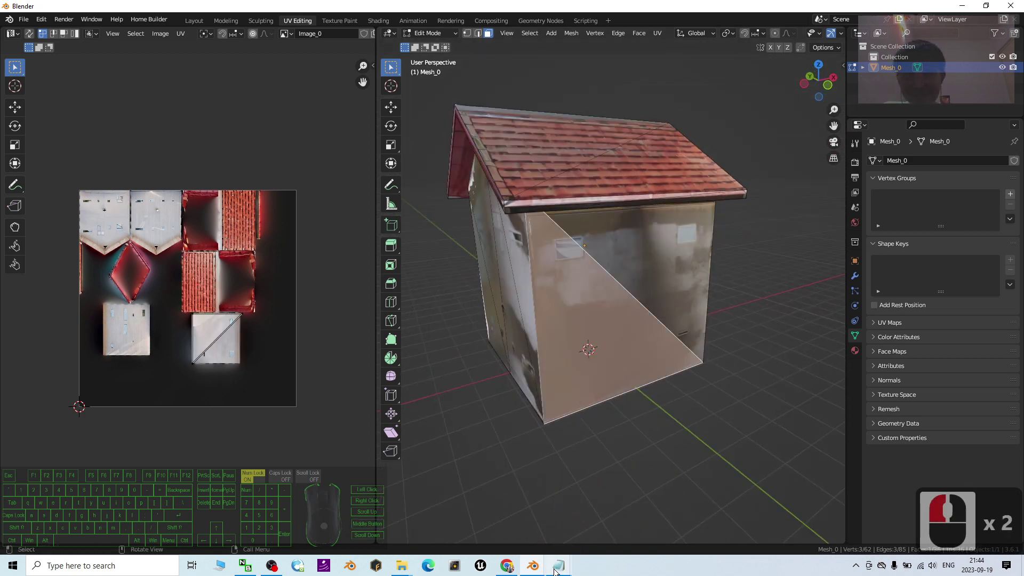
Switch to the notes.txt file in Notepad and review its title line about texturing and material painting
{"action": "mouse_move", "coordinate": [560, 566]}
{"action": "left_click", "coordinate": [503, 520]}
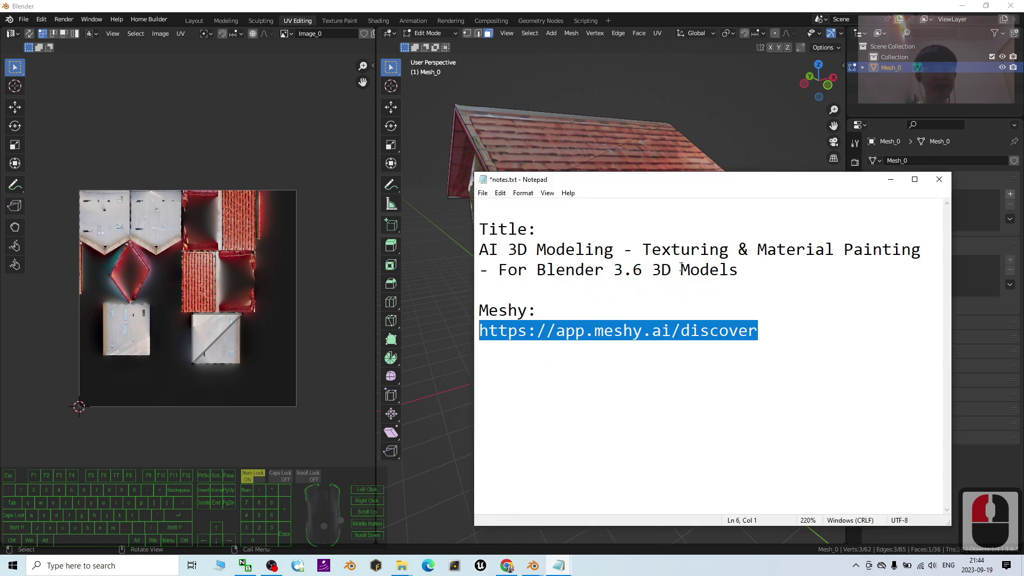
{"action": "left_click_drag", "start_coordinate": [642, 249], "coordinate": [839, 253]}
{"action": "left_click", "coordinate": [922, 230]}
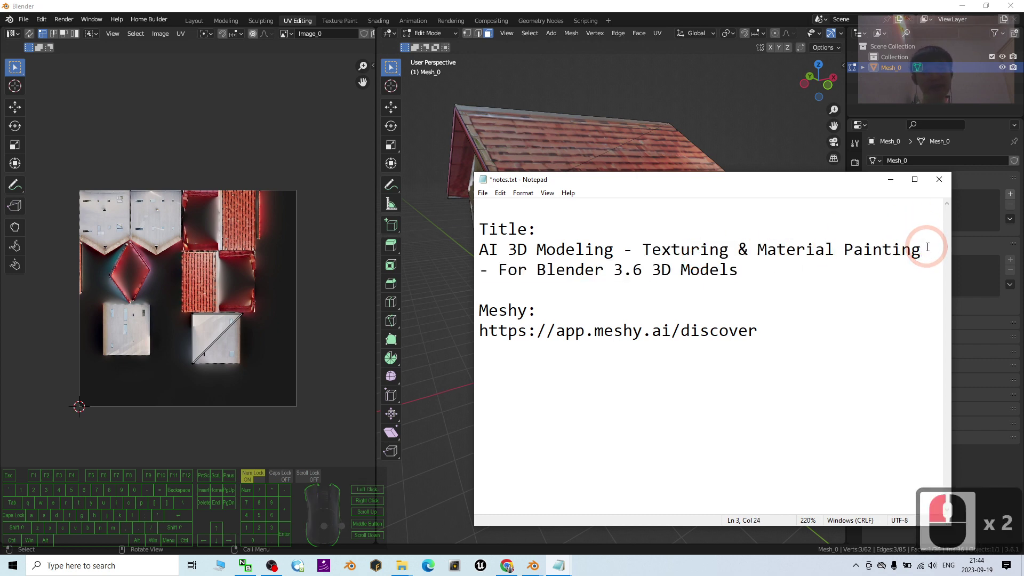
{"action": "left_click", "coordinate": [927, 248]}
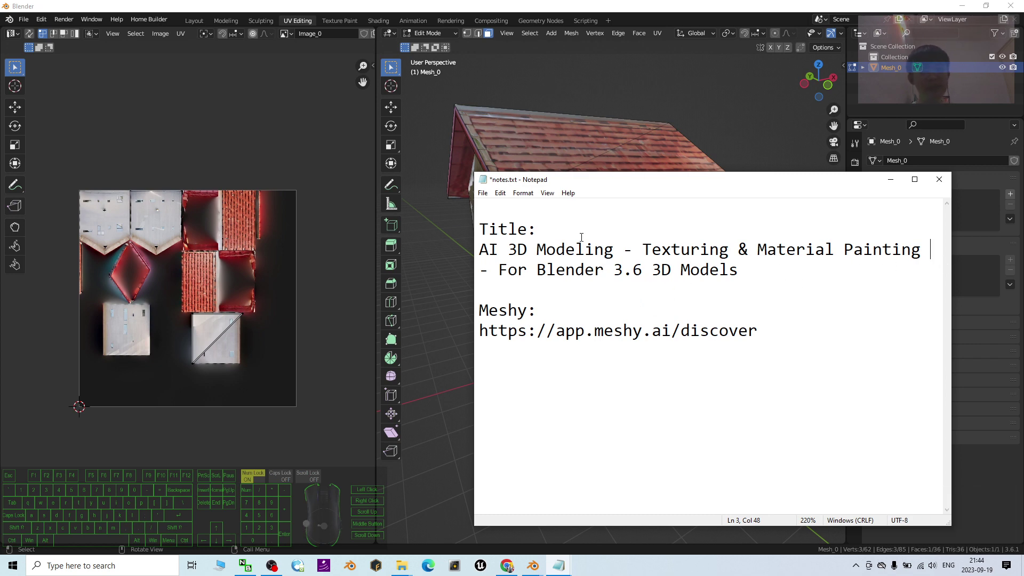
Return to Blender and show the textured house in the Layout workspace
{"action": "left_click", "coordinate": [523, 21]}
{"action": "left_click_drag", "start_coordinate": [477, 504], "coordinate": [525, 512]}
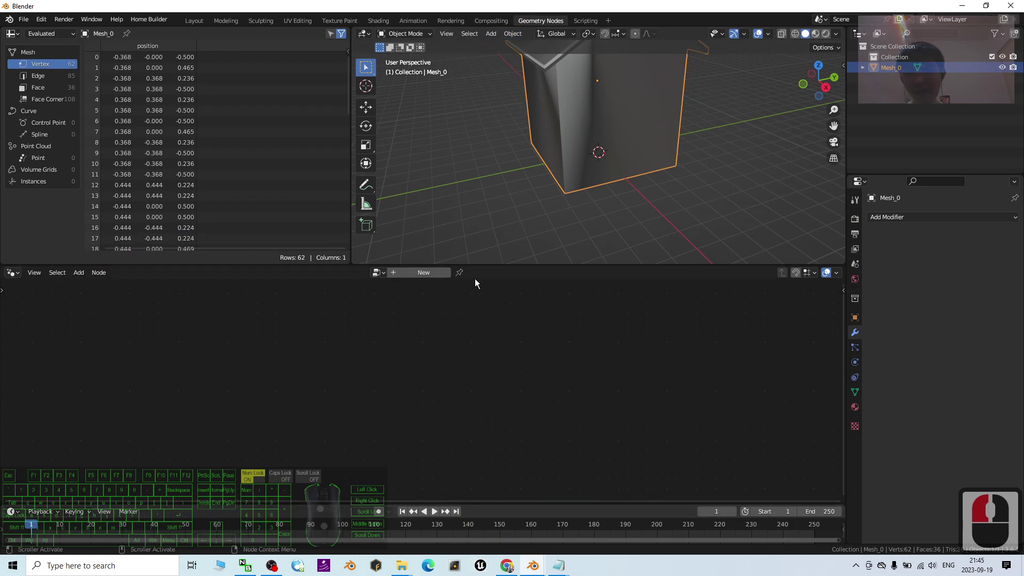
{"action": "left_click", "coordinate": [194, 20]}
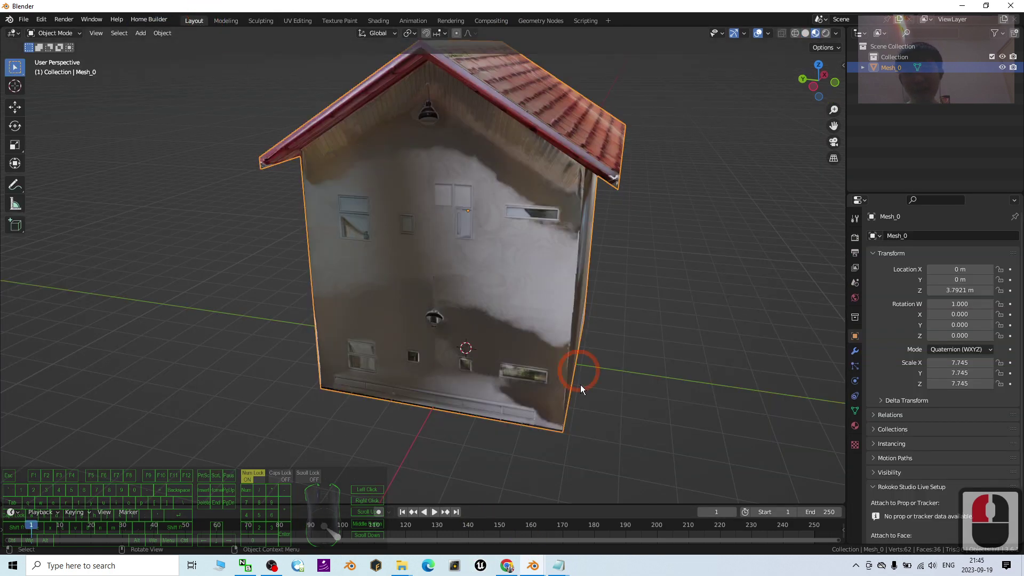
Switch to Meshy in the browser and inspect the textured house02 model's roof and walls from several sides
{"action": "left_click", "coordinate": [508, 566]}
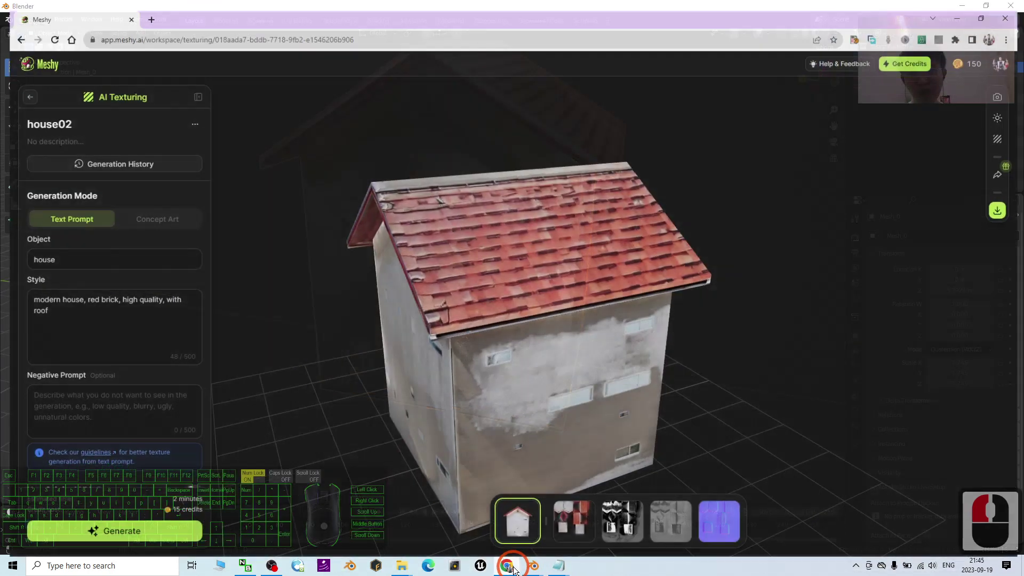
{"action": "left_click", "coordinate": [715, 456]}
{"action": "scroll", "coordinate": [555, 347], "scroll_direction": "up", "scroll_amount": 2}
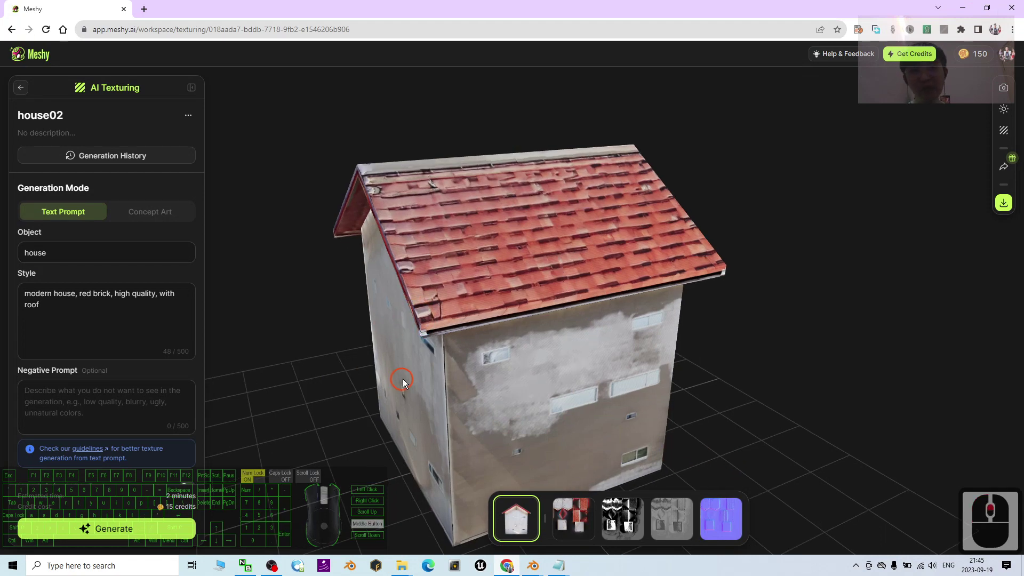
{"action": "left_click_drag", "start_coordinate": [403, 382], "coordinate": [578, 434]}
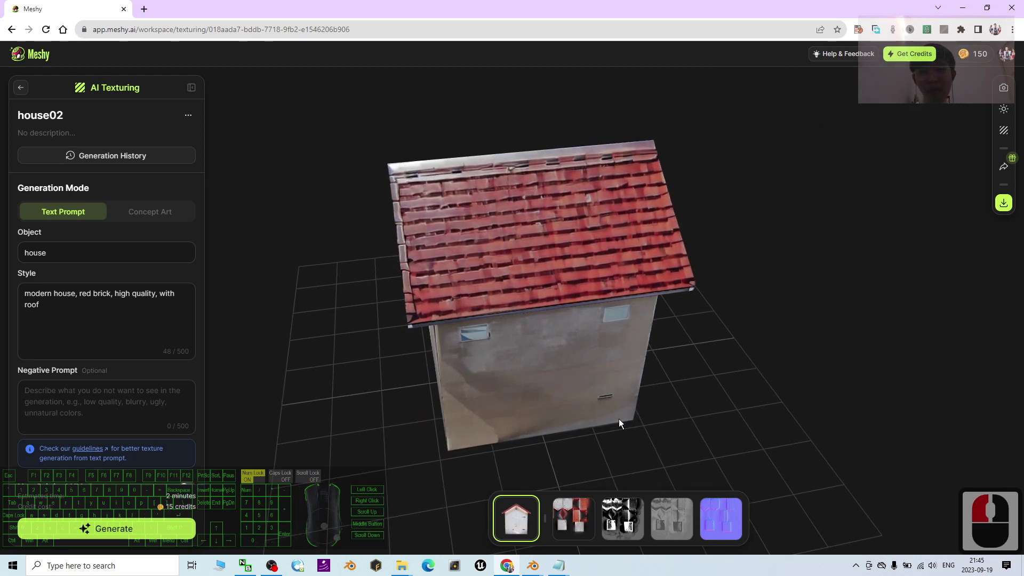
{"action": "scroll", "coordinate": [622, 416], "scroll_direction": "up", "scroll_amount": 5}
{"action": "scroll", "coordinate": [624, 408], "scroll_direction": "down", "scroll_amount": 12}
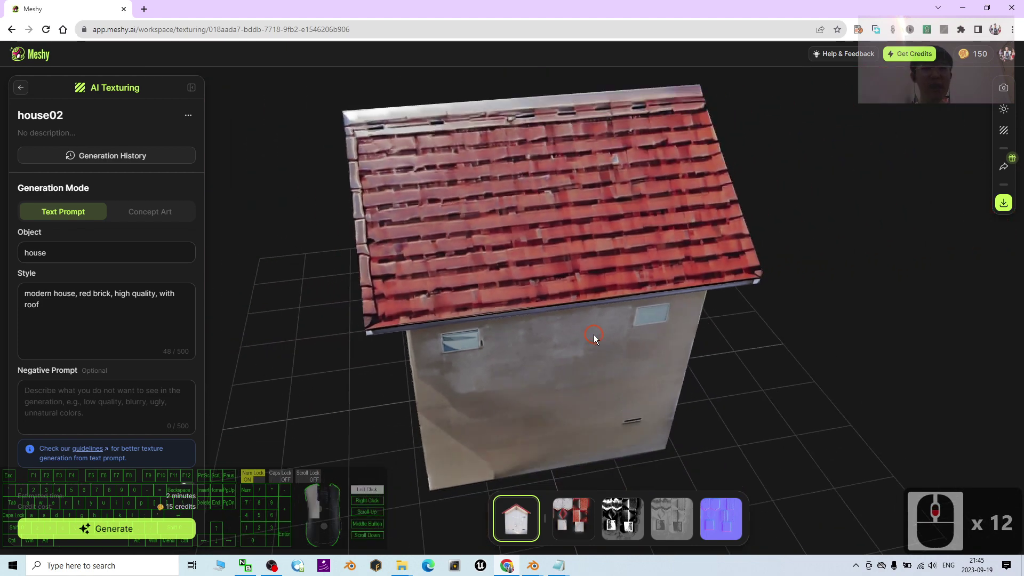
{"action": "left_click_drag", "start_coordinate": [594, 335], "coordinate": [472, 308]}
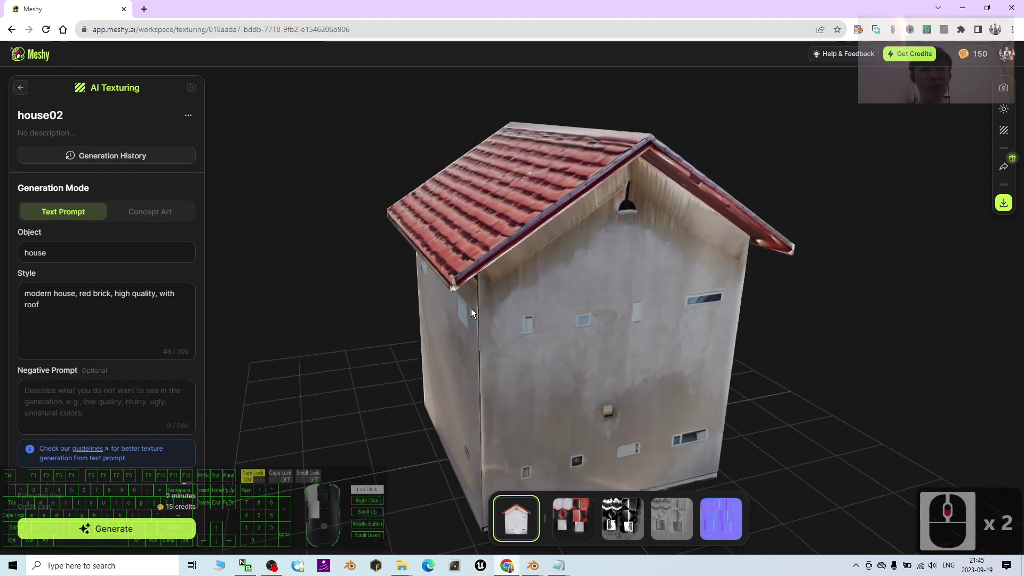
{"action": "left_click_drag", "start_coordinate": [719, 293], "coordinate": [640, 308]}
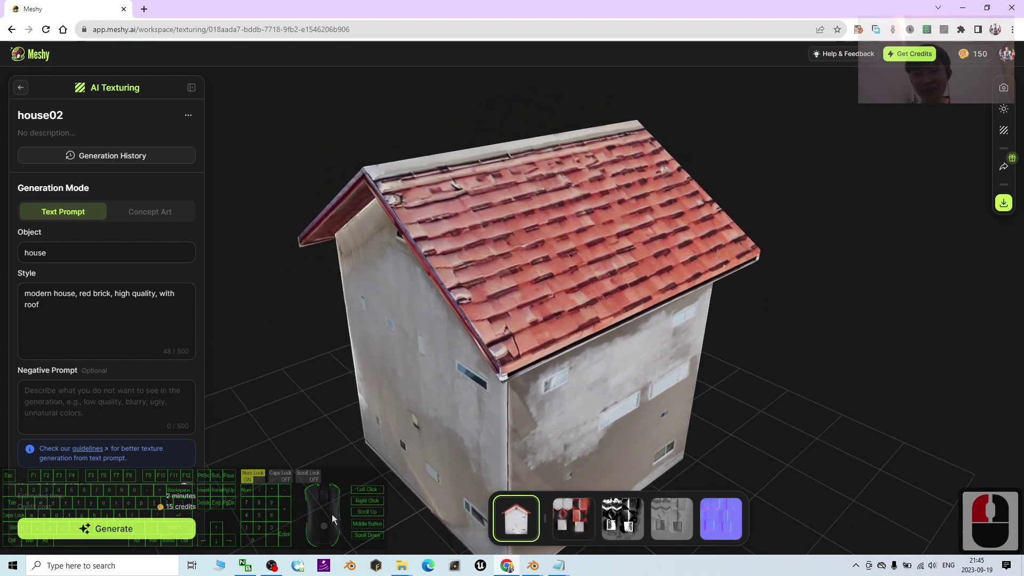